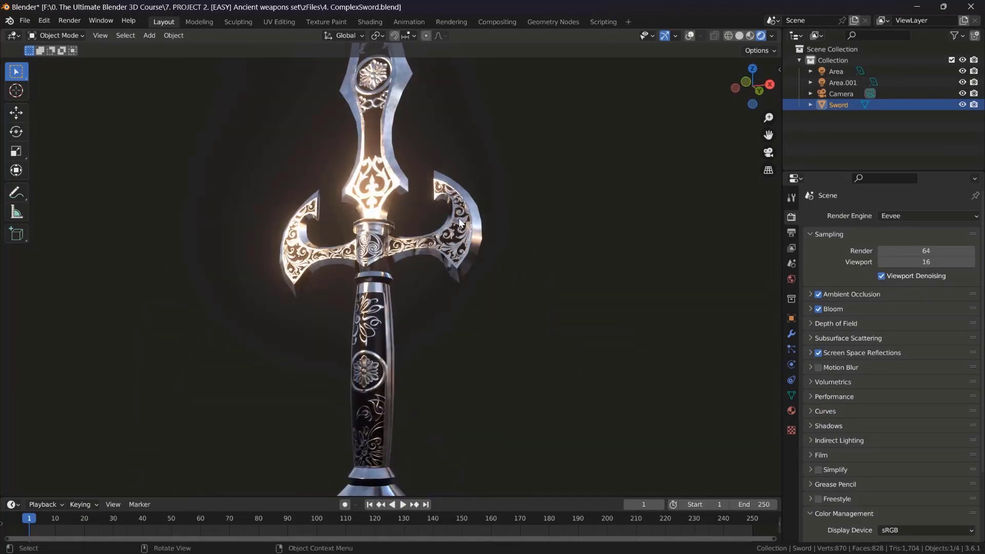
Examine the finished sword and pirate sailboat models from several angles and distances.
{"action": "middle_click_drag", "start_coordinate": [459, 219], "coordinate": [429, 276]}
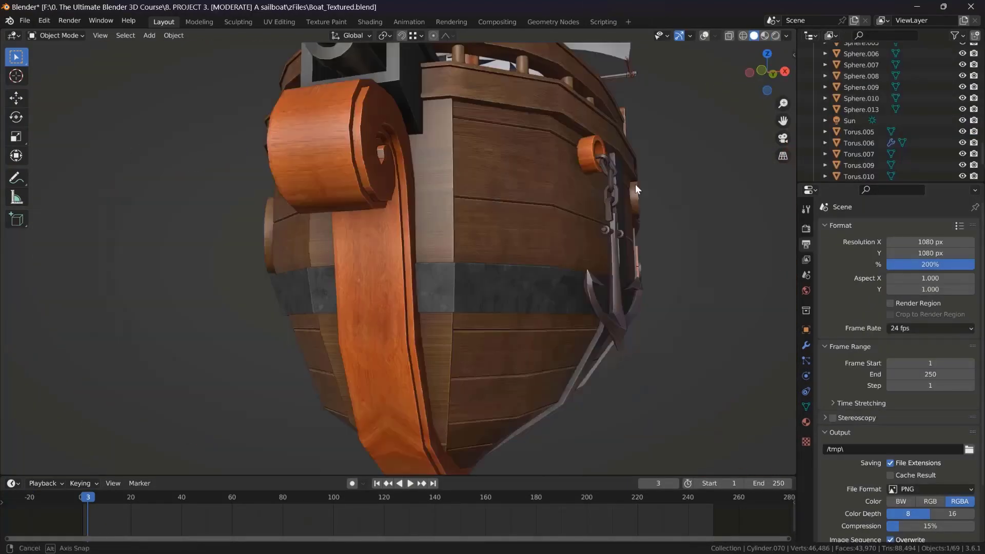
{"action": "middle_click_drag", "start_coordinate": [635, 184], "coordinate": [503, 184]}
{"action": "scroll", "coordinate": [503, 184], "scroll_direction": "up", "scroll_amount": 4}
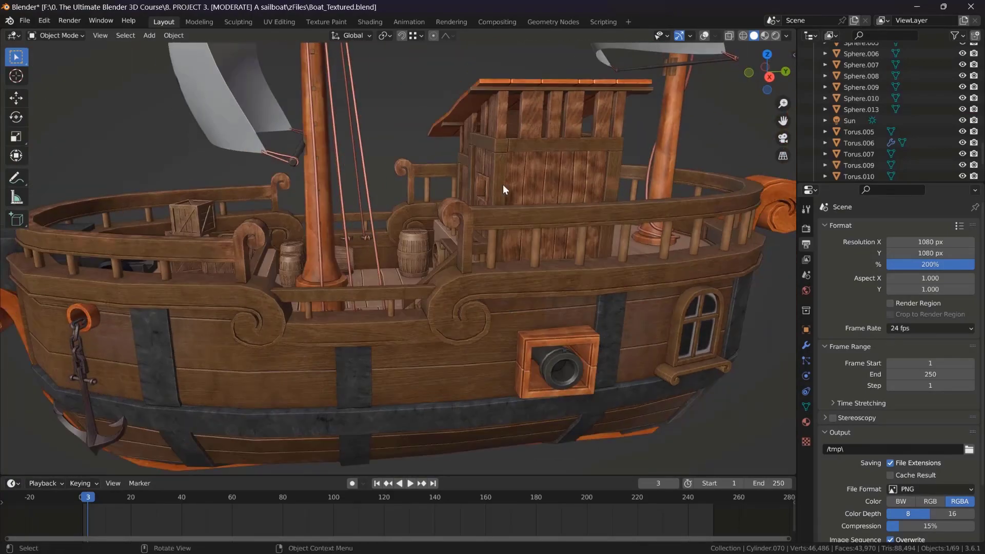
{"action": "scroll", "coordinate": [446, 148], "scroll_direction": "down", "scroll_amount": 5}
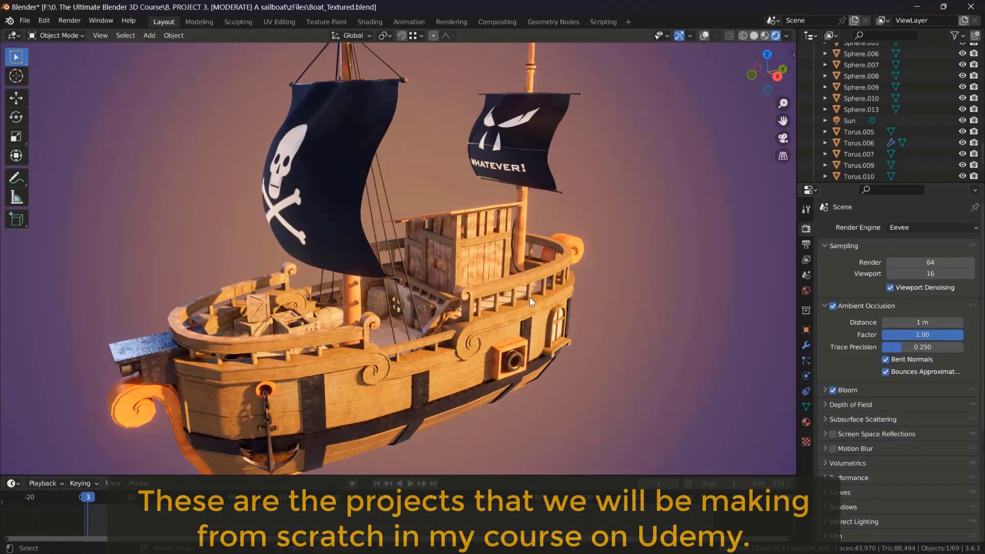
{"action": "middle_click_drag", "start_coordinate": [529, 297], "coordinate": [497, 250]}
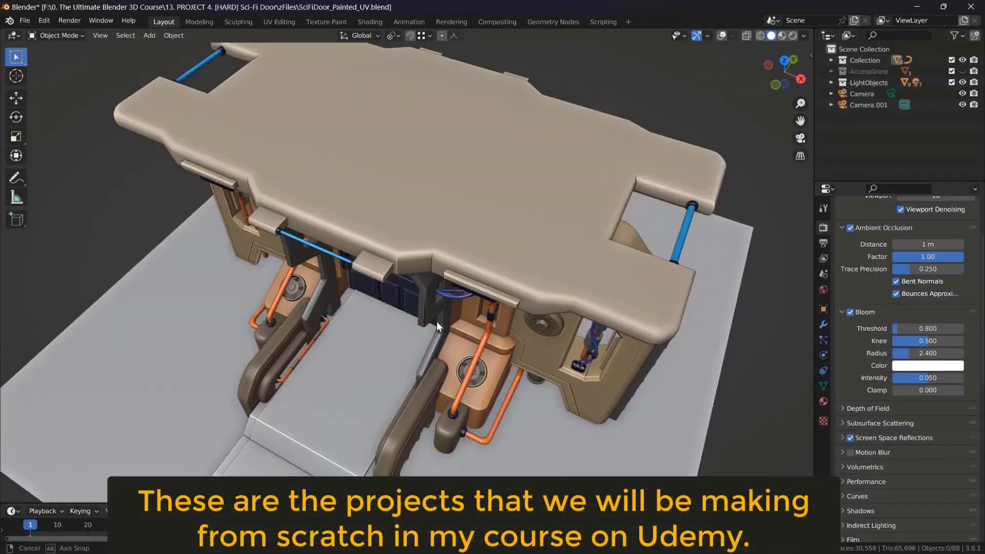
Examine the sci-fi door model from above and up close, changing the viewport shading mode.
{"action": "mouse_move", "coordinate": [436, 321]}
{"action": "middle_mouse_down"}
{"action": "mouse_move", "coordinate": [467, 275]}
{"action": "mouse_move", "coordinate": [435, 273]}
{"action": "mouse_move", "coordinate": [407, 302]}
{"action": "mouse_move", "coordinate": [424, 275]}
{"action": "middle_mouse_up"}
{"action": "key", "text": "z"}
{"action": "left_click", "coordinate": [422, 202]}
{"action": "scroll", "coordinate": [462, 226], "scroll_direction": "up", "scroll_amount": 3}
{"action": "mouse_move", "coordinate": [518, 246]}
{"action": "middle_mouse_down"}
{"action": "mouse_move", "coordinate": [587, 260]}
{"action": "mouse_move", "coordinate": [472, 253]}
{"action": "mouse_move", "coordinate": [489, 240]}
{"action": "mouse_move", "coordinate": [482, 249]}
{"action": "mouse_move", "coordinate": [502, 313]}
{"action": "mouse_move", "coordinate": [442, 309]}
{"action": "mouse_move", "coordinate": [455, 334]}
{"action": "mouse_move", "coordinate": [475, 338]}
{"action": "mouse_move", "coordinate": [489, 324]}
{"action": "mouse_move", "coordinate": [544, 245]}
{"action": "middle_mouse_up"}
{"action": "scroll", "coordinate": [482, 248], "scroll_direction": "down", "scroll_amount": 3}
{"action": "scroll", "coordinate": [441, 309], "scroll_direction": "up", "scroll_amount": 2}
{"action": "scroll", "coordinate": [456, 333], "scroll_direction": "up", "scroll_amount": 4}
{"action": "scroll", "coordinate": [490, 324], "scroll_direction": "down", "scroll_amount": 4}
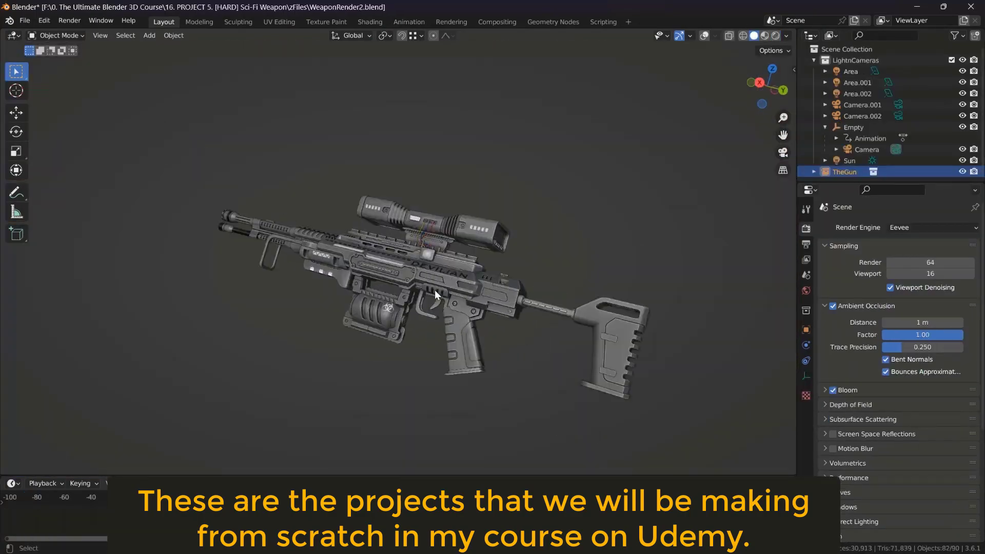
Examine the sci-fi weapon's scope, body and grip from both sides.
{"action": "middle_click_drag", "start_coordinate": [435, 290], "coordinate": [376, 252]}
{"action": "scroll", "coordinate": [376, 252], "scroll_direction": "up", "scroll_amount": 4}
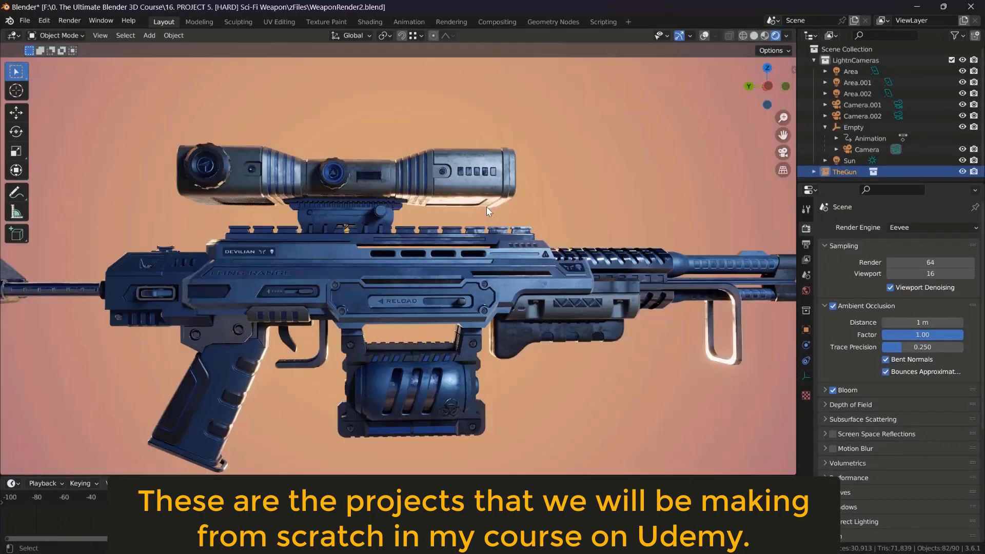
{"action": "mouse_move", "coordinate": [486, 206]}
{"action": "middle_mouse_down"}
{"action": "mouse_move", "coordinate": [325, 296]}
{"action": "mouse_move", "coordinate": [518, 297]}
{"action": "mouse_move", "coordinate": [390, 327]}
{"action": "mouse_move", "coordinate": [389, 297]}
{"action": "mouse_move", "coordinate": [478, 285]}
{"action": "middle_mouse_up"}
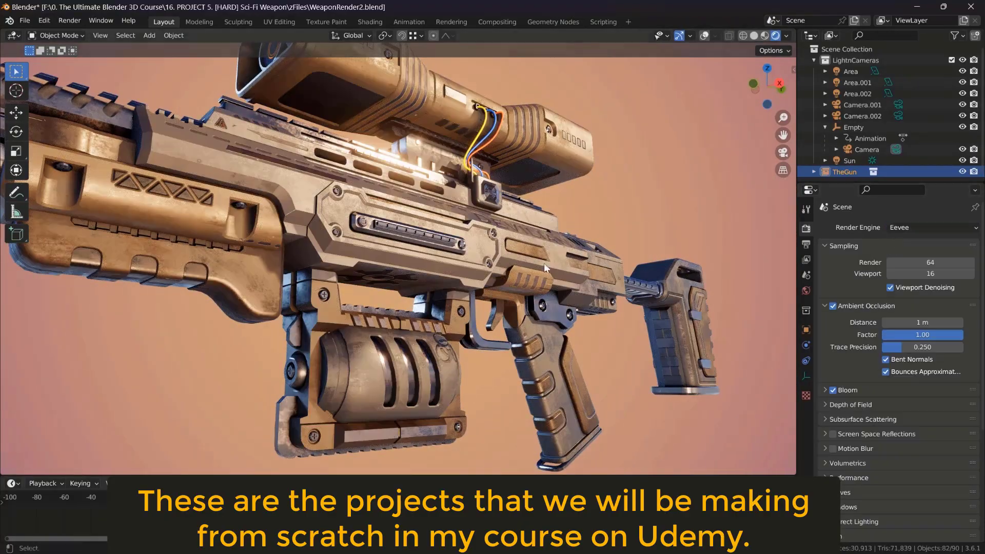
{"action": "middle_click_drag", "start_coordinate": [544, 263], "coordinate": [465, 242]}
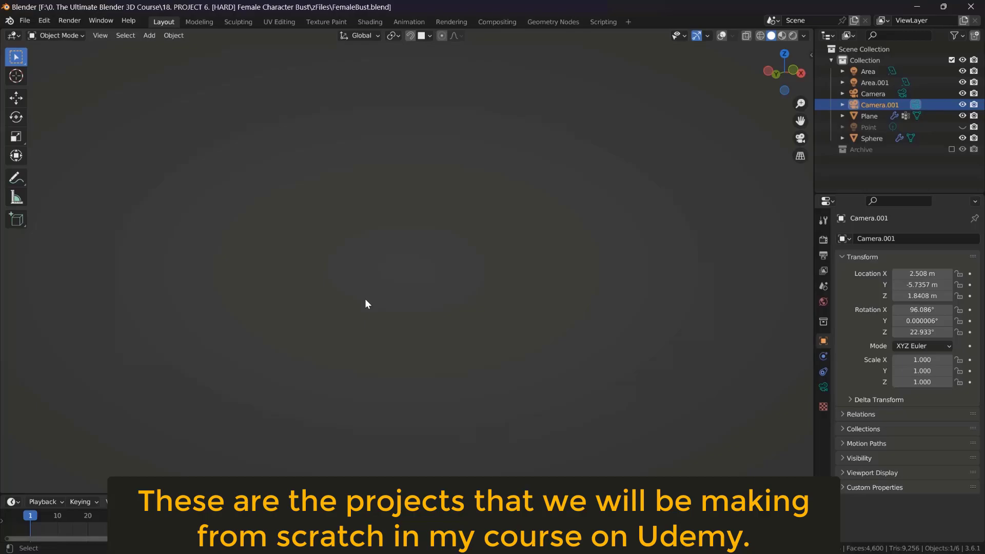
Examine the female bust's mesh topology and marked seams up close in Edit Mode.
{"action": "middle_click_drag", "start_coordinate": [364, 299], "coordinate": [414, 193]}
{"action": "left_click", "coordinate": [218, 292]}
{"action": "scroll", "coordinate": [200, 277], "scroll_direction": "up", "scroll_amount": 4}
{"action": "key", "text": "KP_Decimal"}
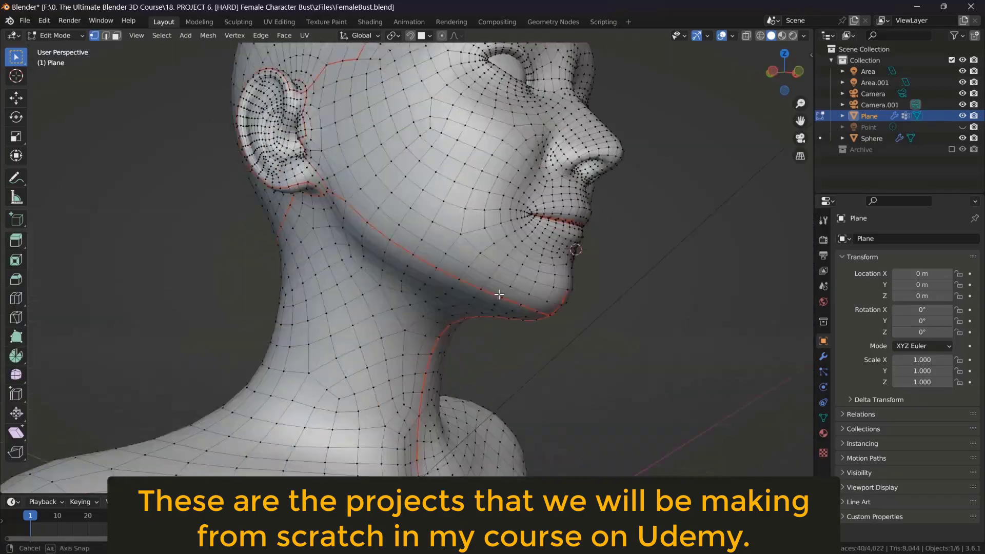
{"action": "middle_click_drag", "start_coordinate": [539, 154], "coordinate": [487, 257]}
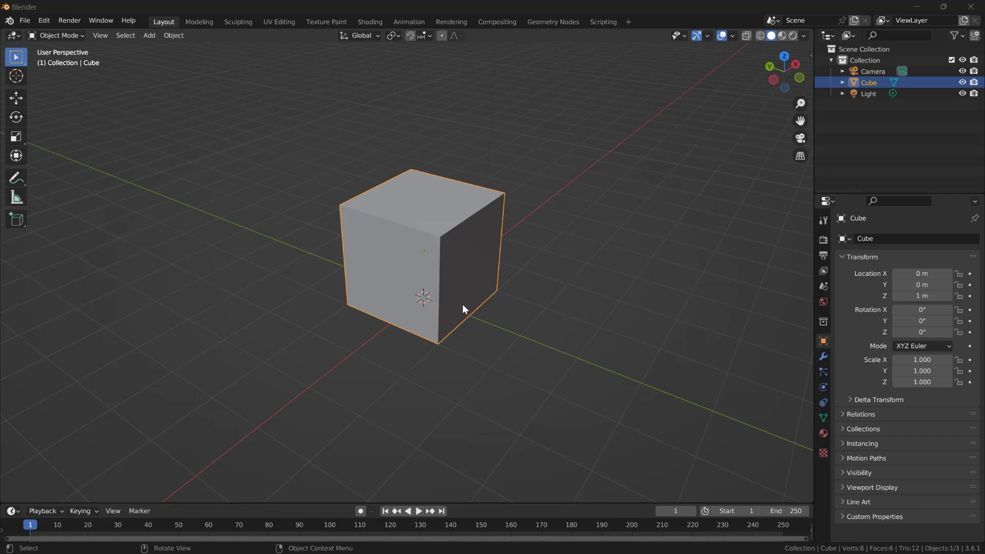
Put the cube in Edit Mode with edge selection and pick individual upper and vertical edges.
{"action": "key", "text": "Tab"}
{"action": "middle_click_drag", "start_coordinate": [515, 246], "coordinate": [530, 231]}
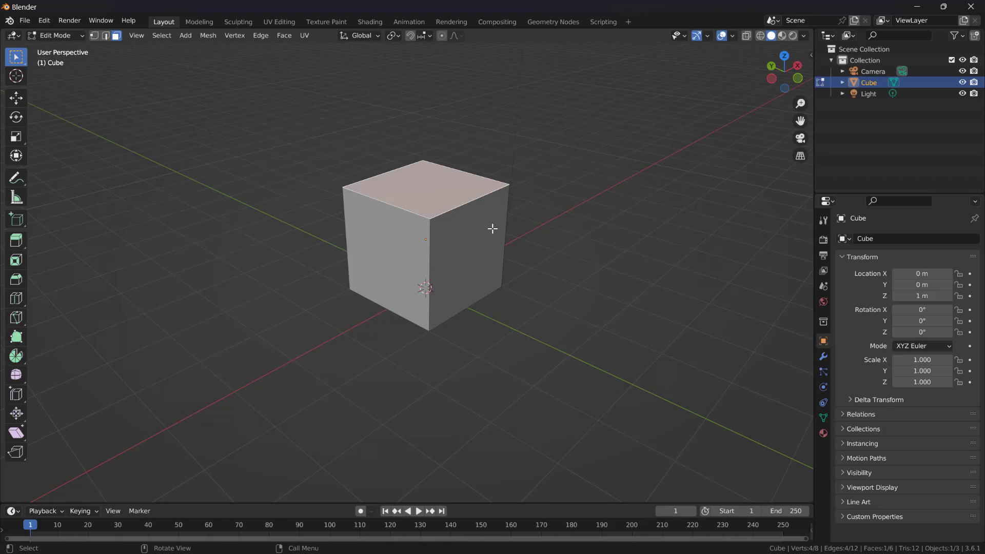
{"action": "key", "text": "2"}
{"action": "left_click", "coordinate": [452, 204]}
{"action": "left_click", "coordinate": [390, 208], "text": "shift"}
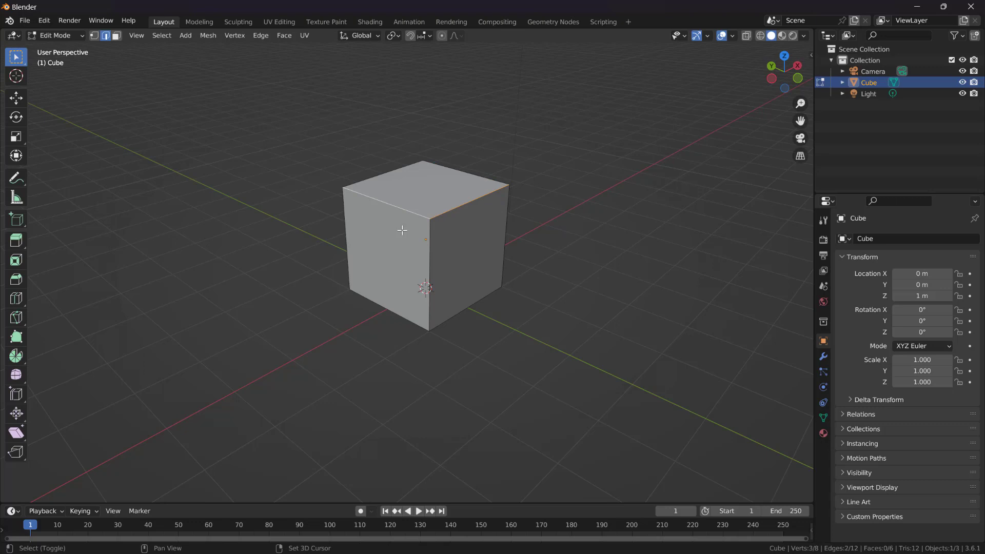
{"action": "left_click", "coordinate": [465, 297], "text": "shift"}
{"action": "left_click", "coordinate": [430, 257]}
{"action": "middle_click_drag", "start_coordinate": [426, 233], "coordinate": [449, 232]}
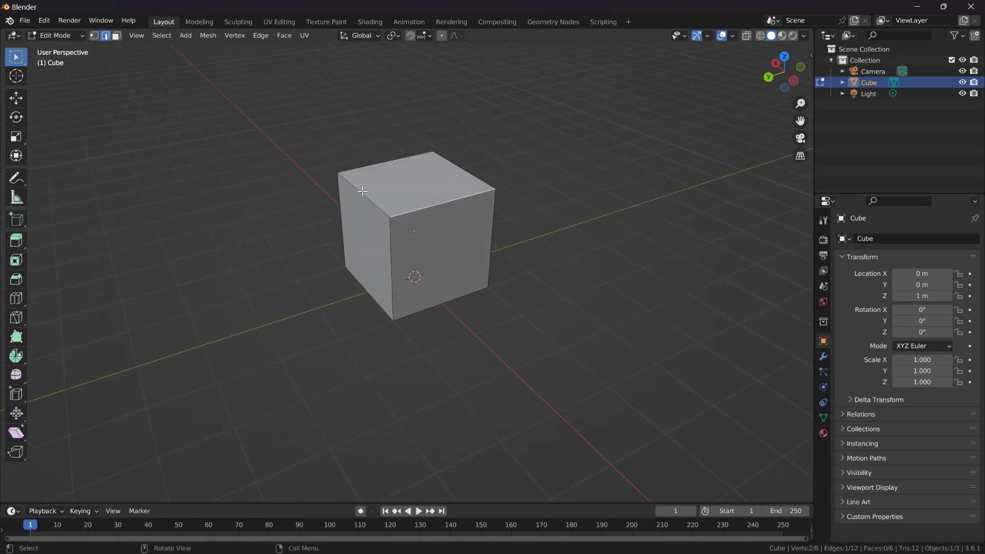
{"action": "left_click", "coordinate": [394, 262]}
Try to move an upper edge of the cube and fold a side face outward onto the ground.
{"action": "middle_click_drag", "start_coordinate": [547, 277], "coordinate": [525, 226]}
{"action": "key", "text": "g"}
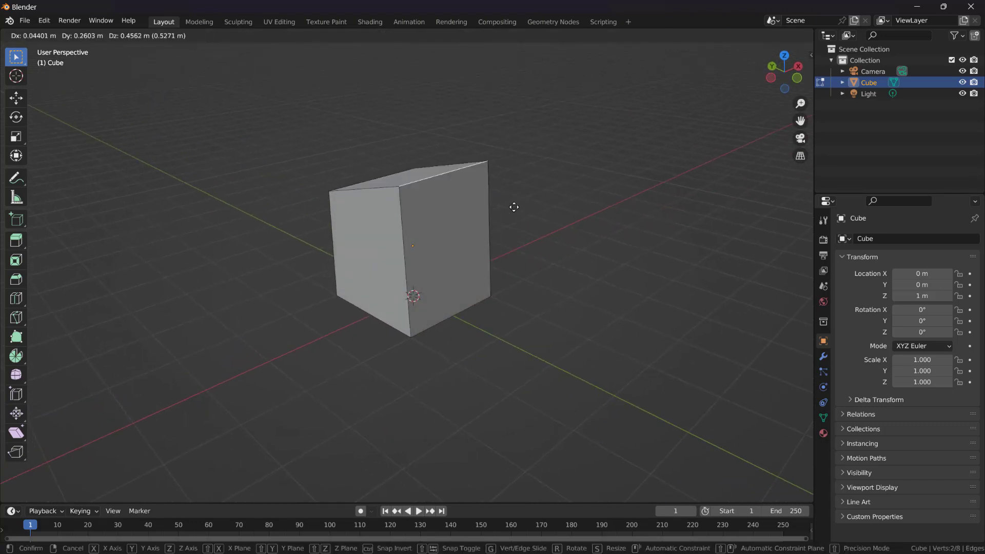
{"action": "key", "text": "Escape"}
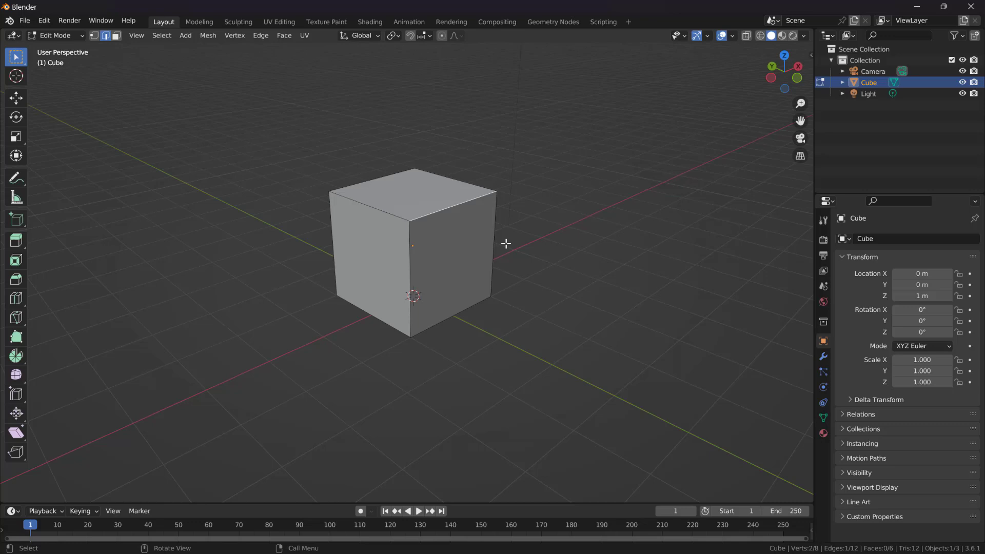
{"action": "key", "text": "g"}
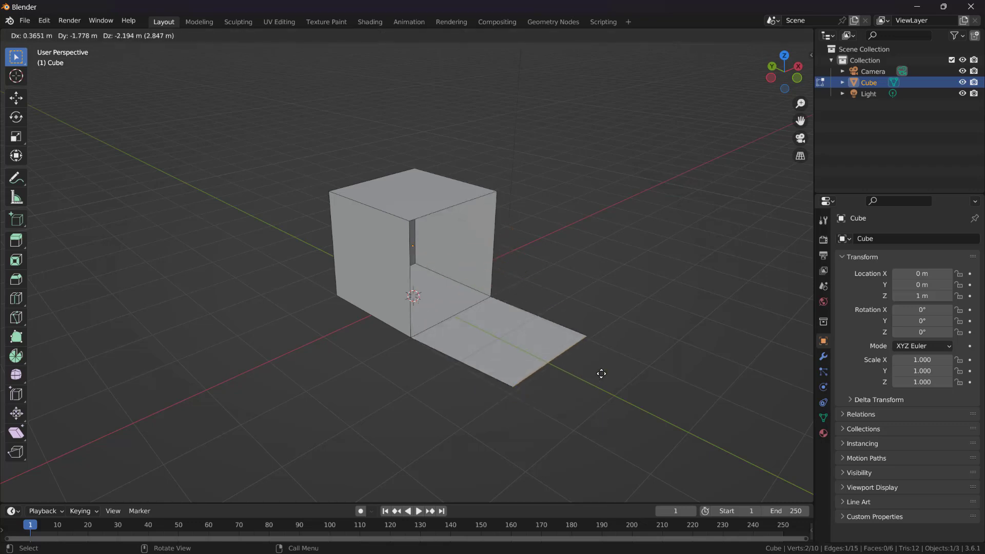
{"action": "key", "text": "Escape"}
{"action": "key", "text": "ctrl+z"}
{"action": "left_click", "coordinate": [413, 223]}
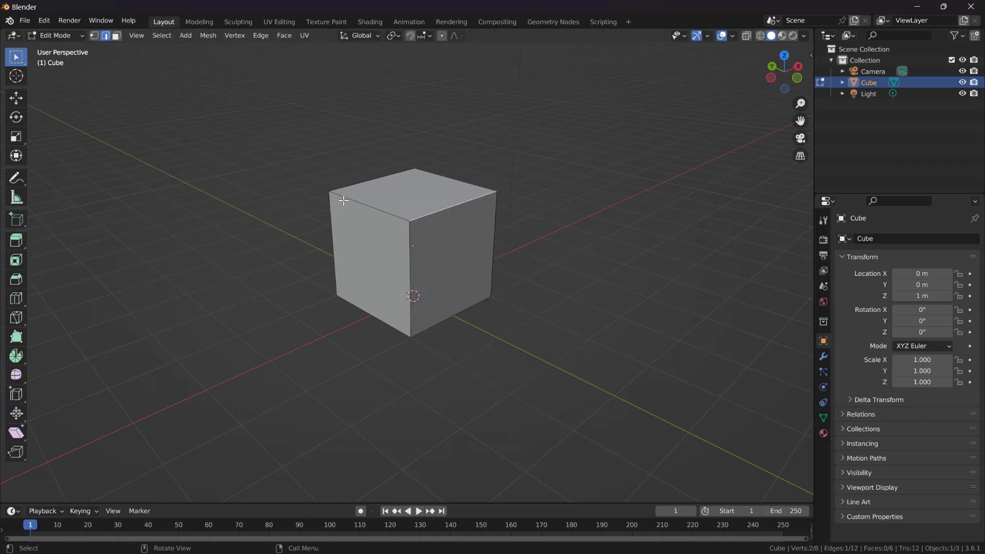
{"action": "left_click", "coordinate": [343, 202]}
{"action": "left_click", "coordinate": [402, 260]}
{"action": "middle_click_drag", "start_coordinate": [486, 212], "coordinate": [472, 222]}
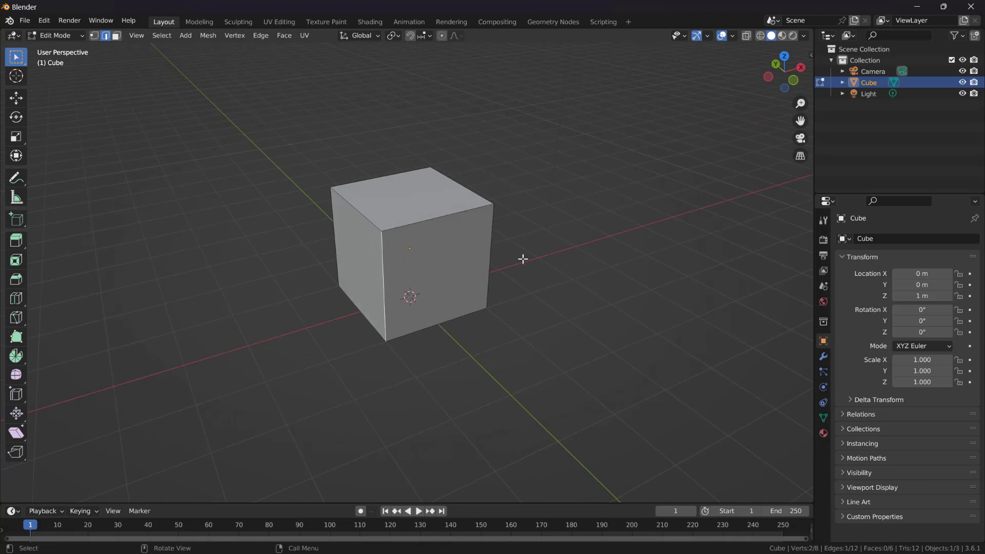
{"action": "middle_click_drag", "start_coordinate": [524, 278], "coordinate": [469, 230]}
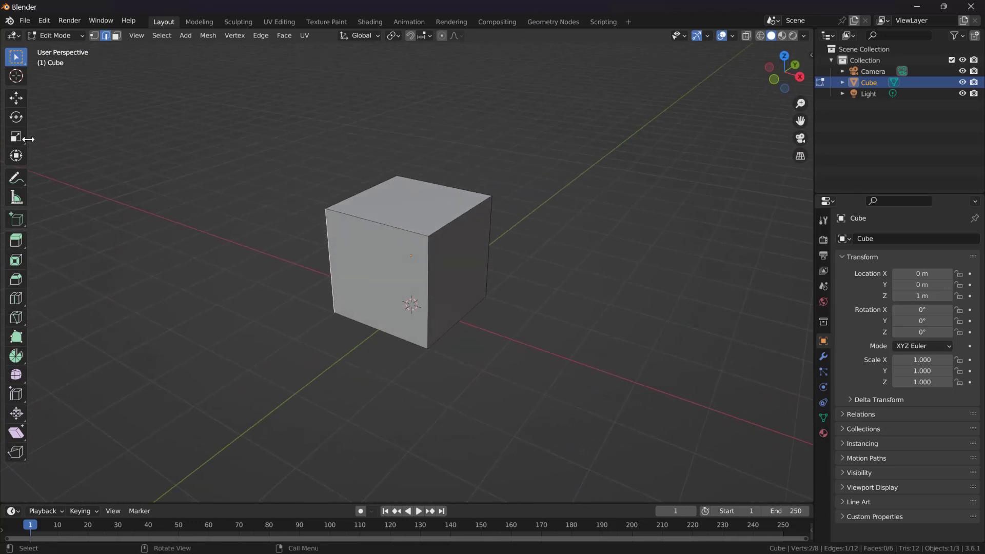
Annotate the cube by tracing the edges to cut and drawing an arrow that folds the front face outward.
{"action": "left_click", "coordinate": [16, 177]}
{"action": "middle_click_drag", "start_coordinate": [546, 238], "coordinate": [514, 217], "text": "shift"}
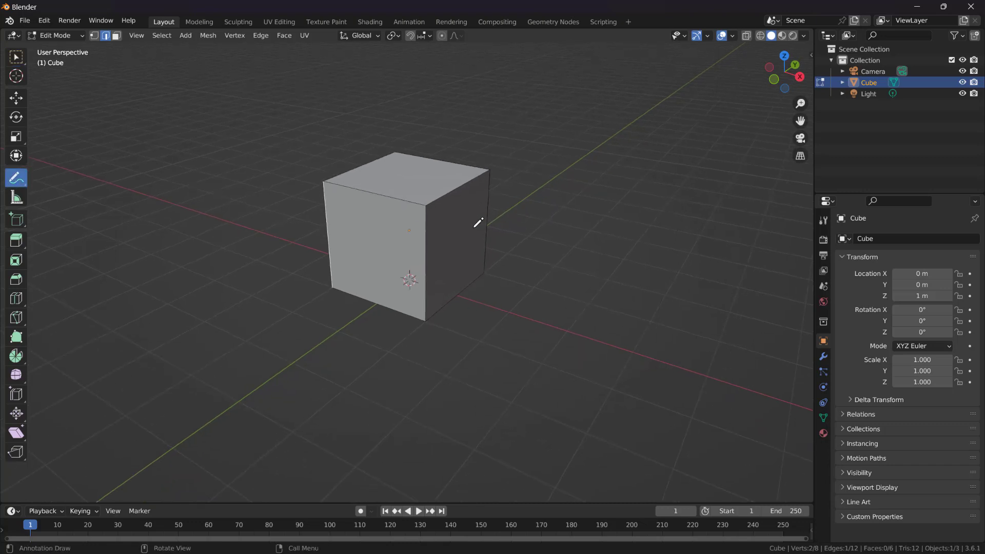
{"action": "mouse_move", "coordinate": [324, 179]}
{"action": "left_mouse_down"}
{"action": "mouse_move", "coordinate": [434, 207]}
{"action": "mouse_move", "coordinate": [427, 305]}
{"action": "left_mouse_up"}
{"action": "left_click_drag", "start_coordinate": [324, 187], "coordinate": [328, 280]}
{"action": "mouse_move", "coordinate": [388, 226]}
{"action": "left_mouse_down"}
{"action": "mouse_move", "coordinate": [303, 293]}
{"action": "mouse_move", "coordinate": [282, 326]}
{"action": "mouse_move", "coordinate": [281, 346]}
{"action": "mouse_move", "coordinate": [315, 339]}
{"action": "left_mouse_up"}
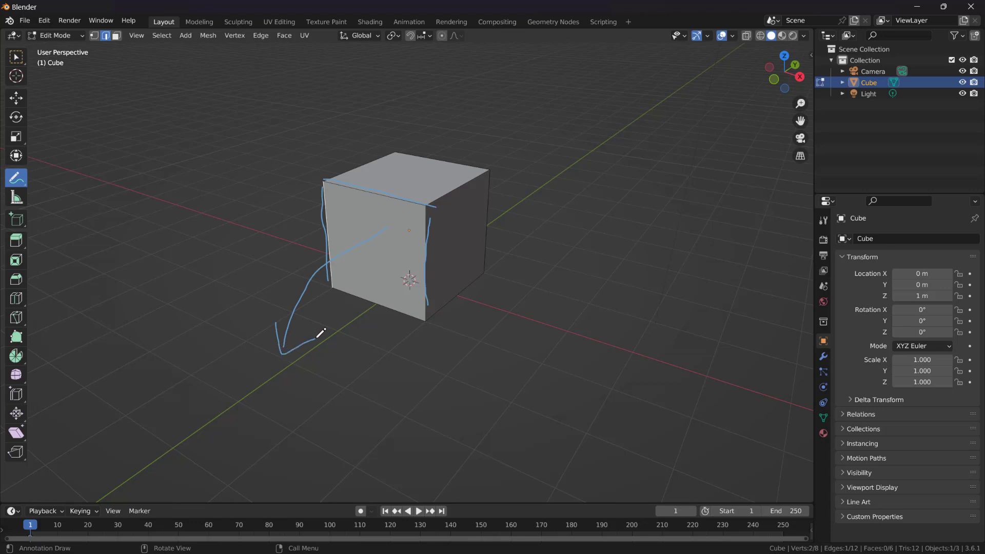
{"action": "left_click_drag", "start_coordinate": [429, 205], "coordinate": [491, 174]}
{"action": "left_click_drag", "start_coordinate": [334, 179], "coordinate": [403, 149]}
{"action": "left_click_drag", "start_coordinate": [488, 173], "coordinate": [490, 267]}
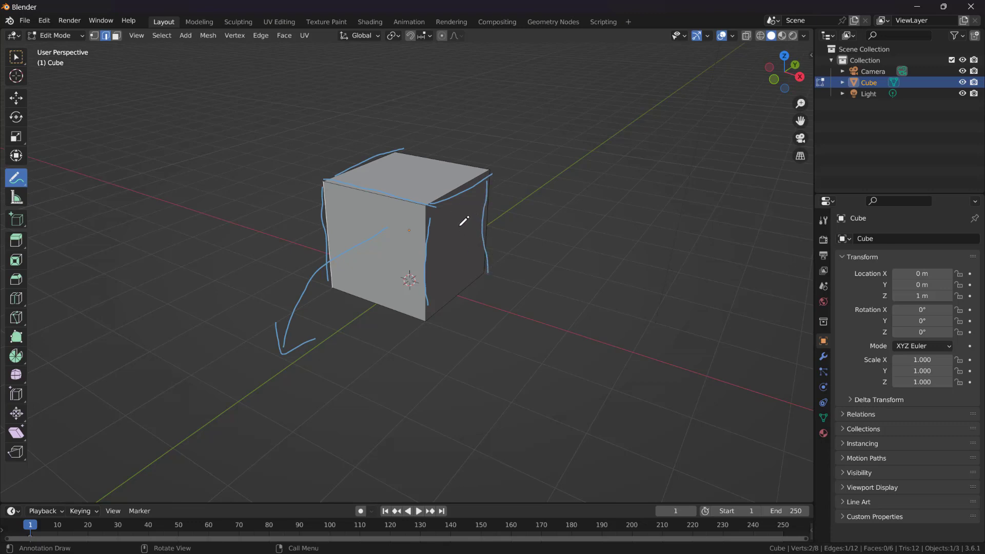
Annotate the remaining faces with marks and unfolding arrows, and sketch the flattened faces around the cube's base.
{"action": "left_click_drag", "start_coordinate": [380, 245], "coordinate": [379, 273]}
{"action": "mouse_move", "coordinate": [441, 234]}
{"action": "left_mouse_down"}
{"action": "mouse_move", "coordinate": [446, 258]}
{"action": "mouse_move", "coordinate": [507, 301]}
{"action": "mouse_move", "coordinate": [508, 312]}
{"action": "mouse_move", "coordinate": [500, 308]}
{"action": "left_mouse_up"}
{"action": "left_click_drag", "start_coordinate": [395, 156], "coordinate": [397, 190]}
{"action": "mouse_move", "coordinate": [337, 162]}
{"action": "left_mouse_down"}
{"action": "mouse_move", "coordinate": [274, 174]}
{"action": "mouse_move", "coordinate": [263, 205]}
{"action": "mouse_move", "coordinate": [280, 199]}
{"action": "left_mouse_up"}
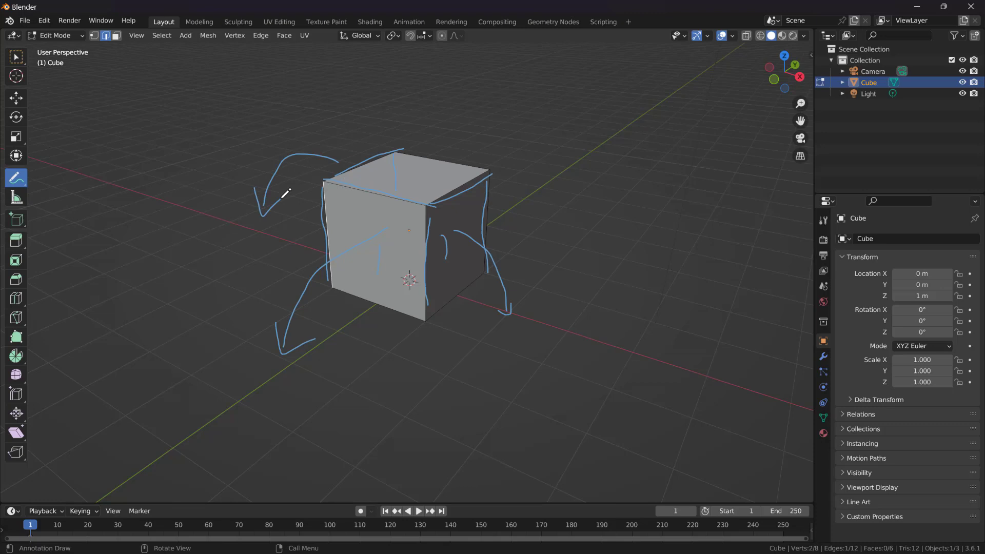
{"action": "mouse_move", "coordinate": [409, 176]}
{"action": "left_mouse_down"}
{"action": "mouse_move", "coordinate": [431, 167]}
{"action": "mouse_move", "coordinate": [433, 176]}
{"action": "mouse_move", "coordinate": [426, 156]}
{"action": "mouse_move", "coordinate": [505, 140]}
{"action": "mouse_move", "coordinate": [533, 177]}
{"action": "left_mouse_up"}
{"action": "left_click_drag", "start_coordinate": [487, 273], "coordinate": [585, 302]}
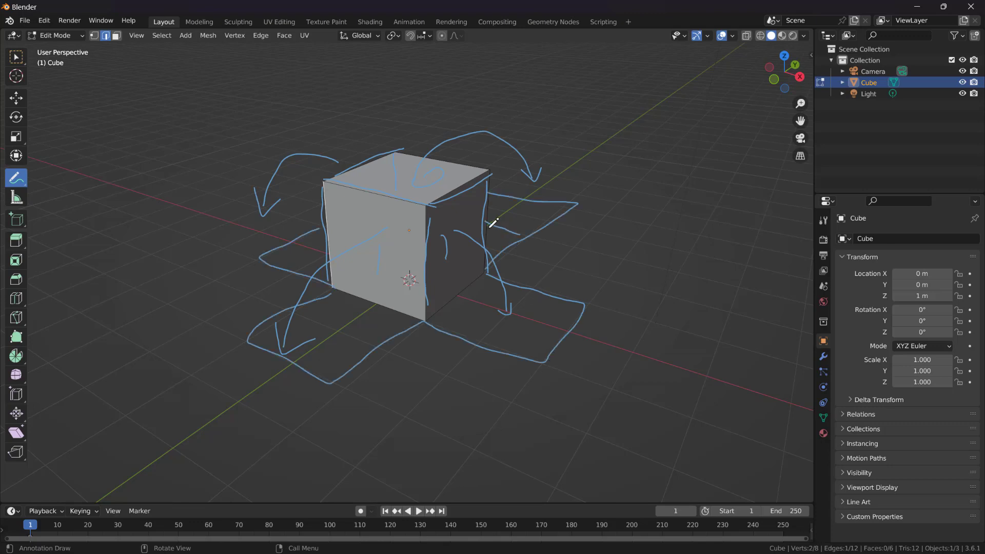
Mark three of the cube's top edges and all four vertical edges as seams, using the wireframe display.
{"action": "key", "text": "n"}
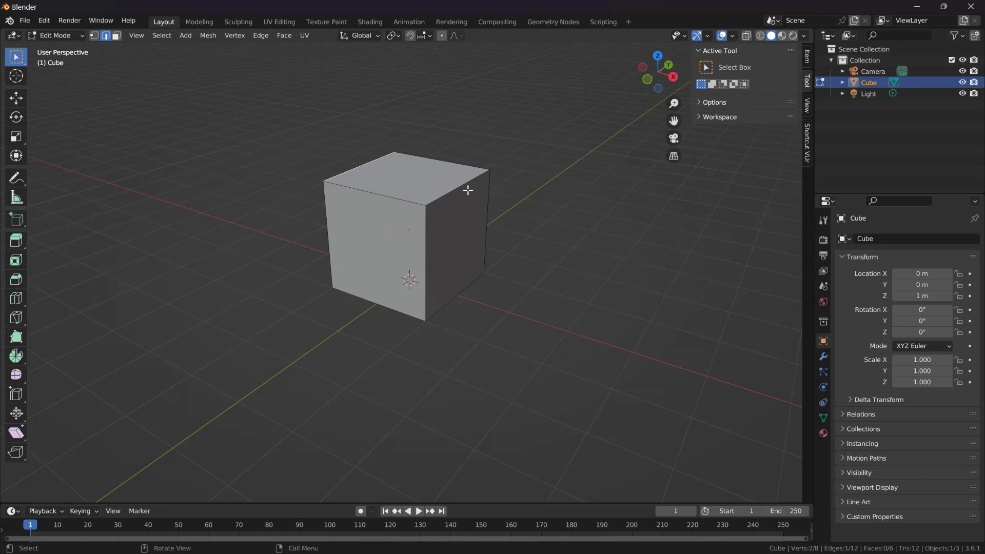
{"action": "left_click", "coordinate": [456, 189], "text": "shift"}
{"action": "left_click", "coordinate": [377, 193], "text": "shift"}
{"action": "left_click", "coordinate": [425, 235], "text": "shift"}
{"action": "left_click", "coordinate": [328, 225], "text": "shift"}
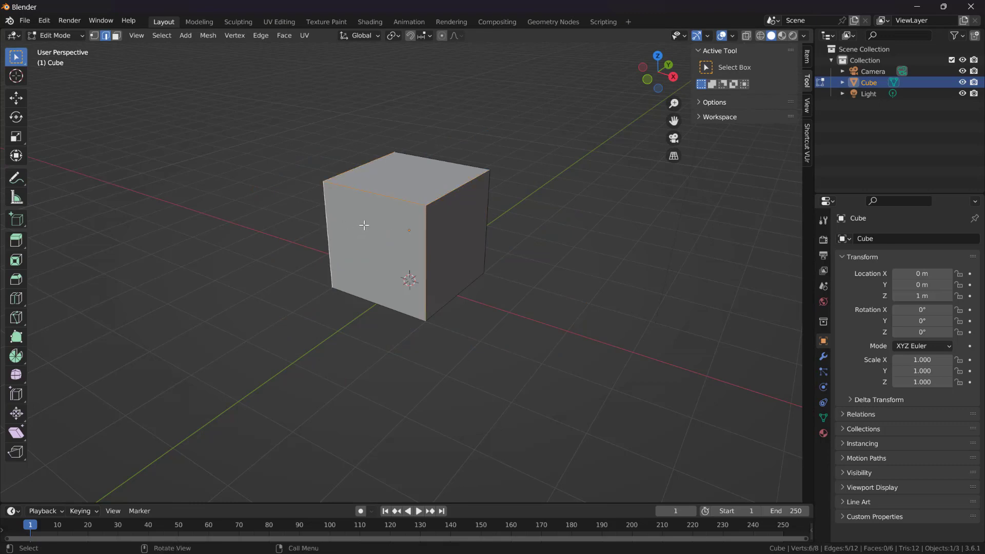
{"action": "middle_click_drag", "start_coordinate": [364, 226], "coordinate": [527, 224]}
{"action": "left_click", "coordinate": [340, 222], "text": "shift"}
{"action": "middle_click_drag", "start_coordinate": [431, 229], "coordinate": [559, 241]}
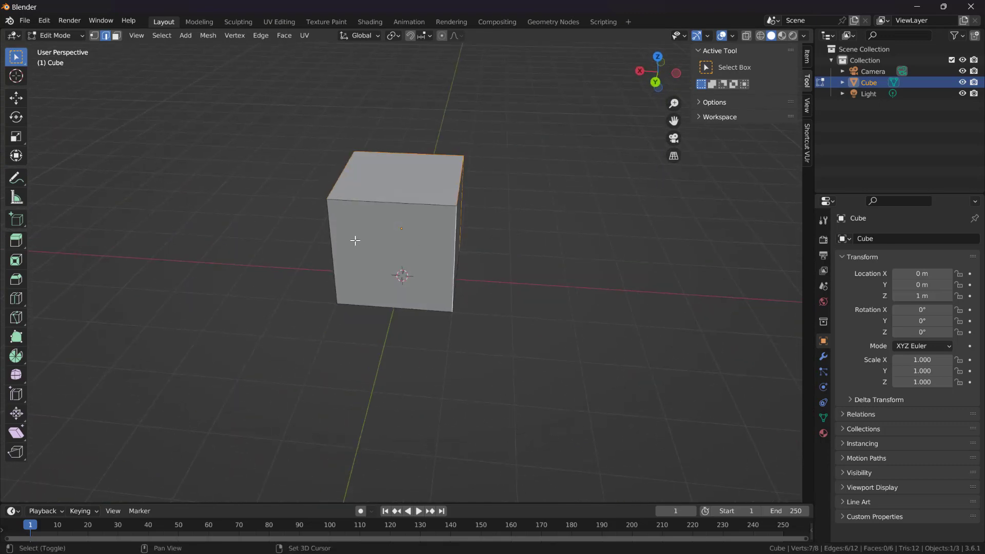
{"action": "left_click", "coordinate": [355, 240], "text": "shift"}
{"action": "middle_click_drag", "start_coordinate": [354, 240], "coordinate": [606, 215]}
{"action": "key", "text": "alt+z"}
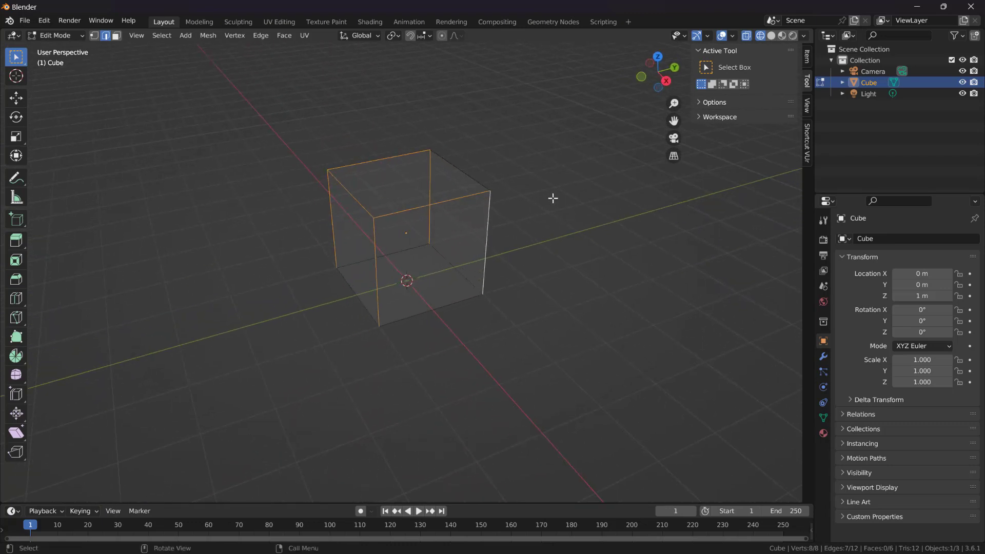
{"action": "key", "text": "u"}
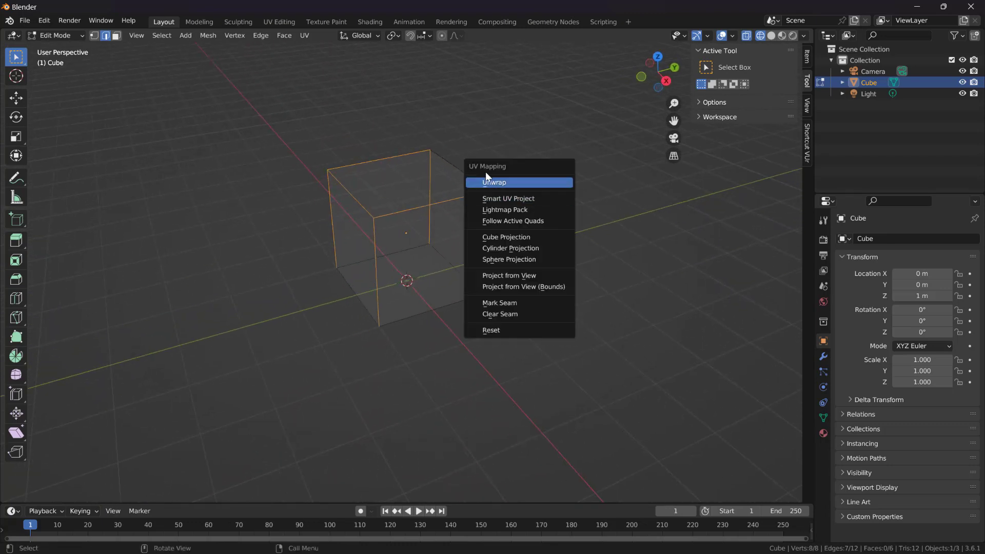
{"action": "left_click", "coordinate": [504, 303]}
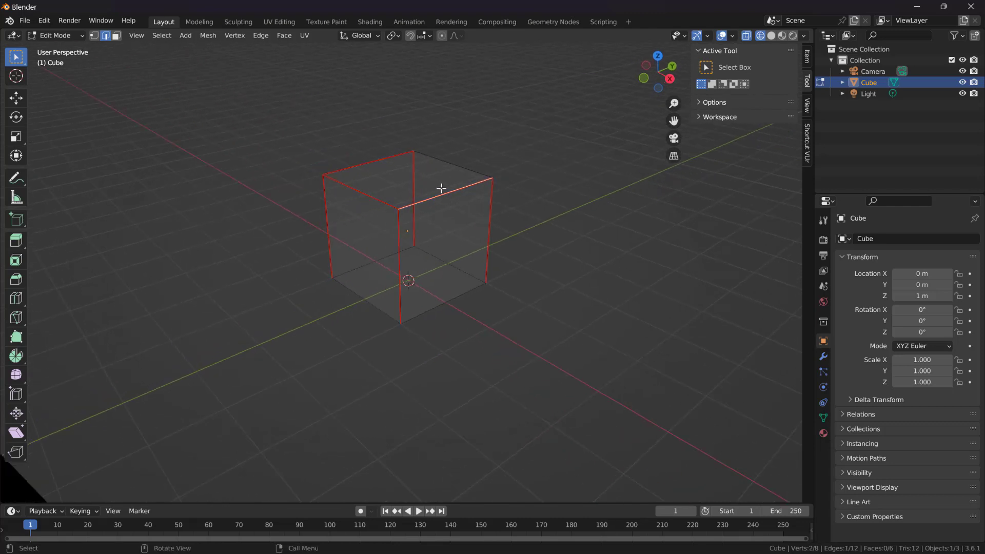
Select the whole cube mesh and unwrap it along the marked seams.
{"action": "left_click", "coordinate": [490, 207]}
{"action": "left_click", "coordinate": [391, 237]}
{"action": "middle_click_drag", "start_coordinate": [482, 211], "coordinate": [410, 204]}
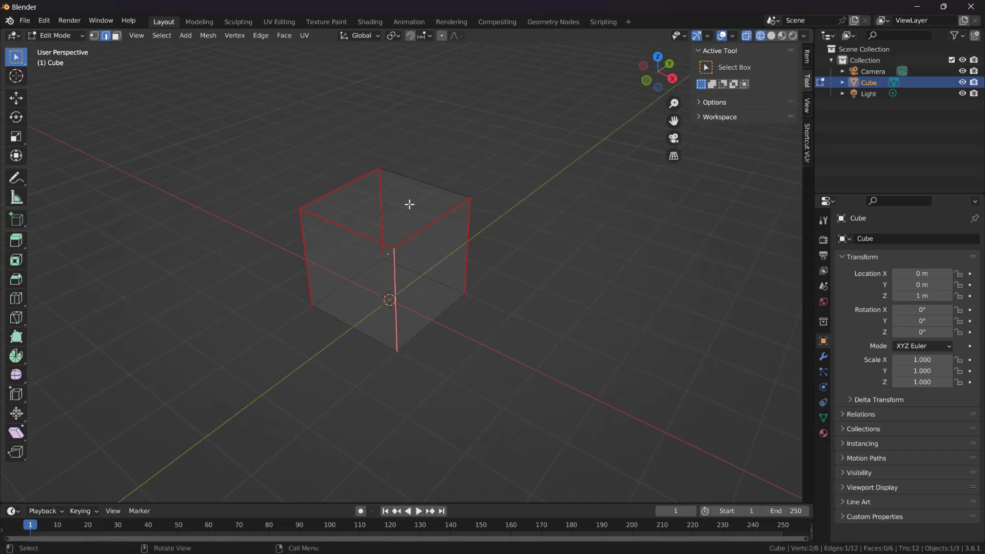
{"action": "middle_click_drag", "start_coordinate": [453, 255], "coordinate": [381, 220]}
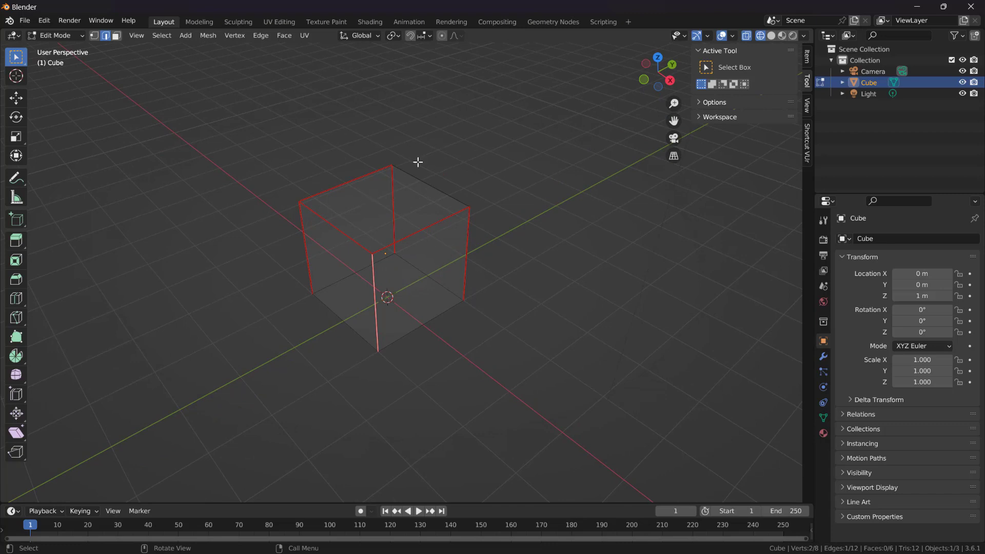
{"action": "middle_click_drag", "start_coordinate": [417, 162], "coordinate": [452, 190]}
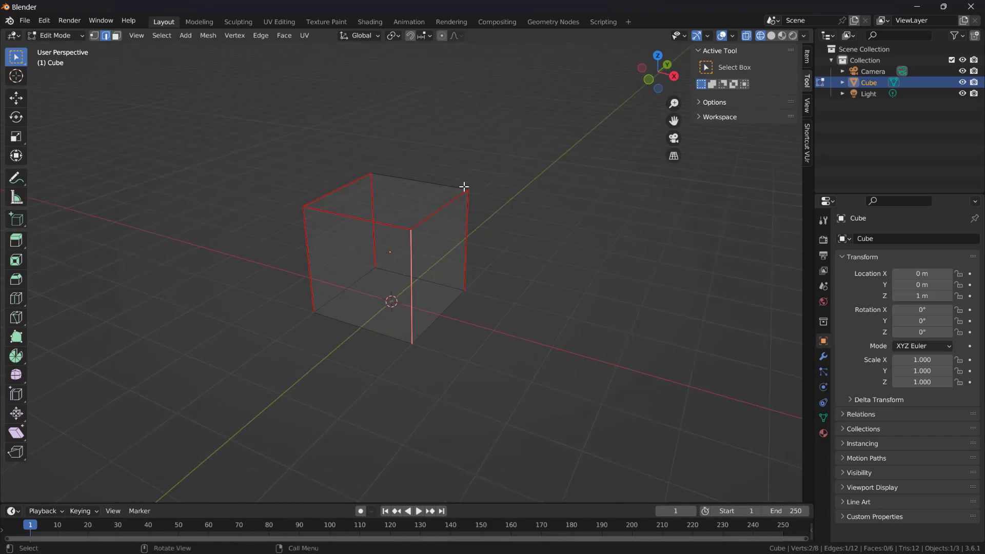
{"action": "key", "text": "a"}
{"action": "key", "text": "u"}
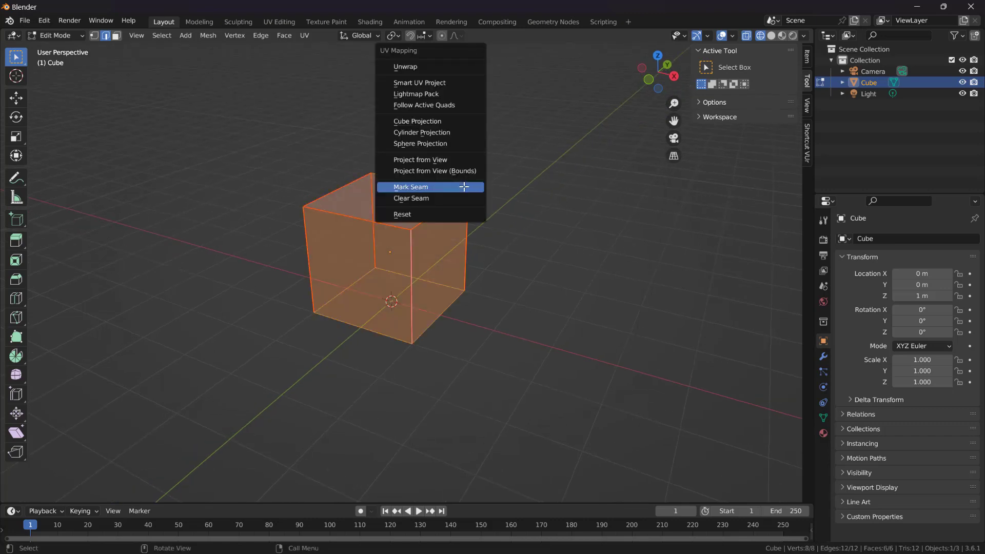
{"action": "left_click", "coordinate": [422, 67]}
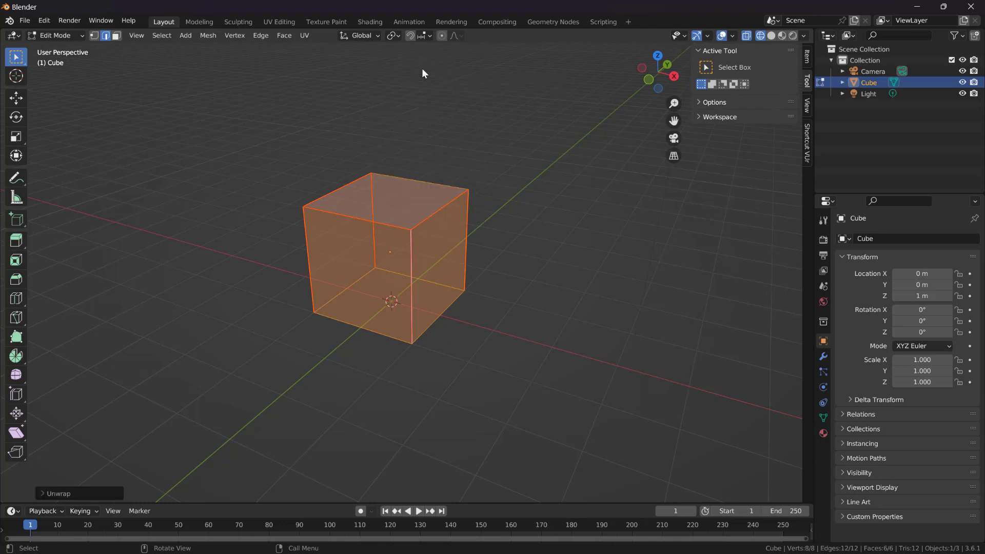
Switch to the UV Editing workspace and select the whole cube mesh to display its unwrapped layout.
{"action": "middle_click_drag", "start_coordinate": [494, 311], "coordinate": [450, 299]}
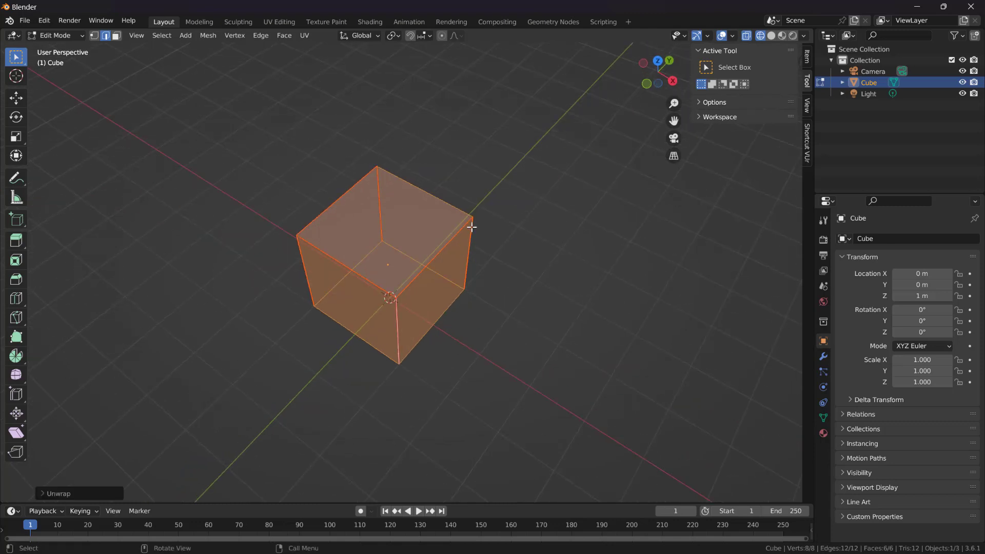
{"action": "left_click", "coordinate": [467, 226]}
{"action": "middle_click_drag", "start_coordinate": [454, 257], "coordinate": [353, 210]}
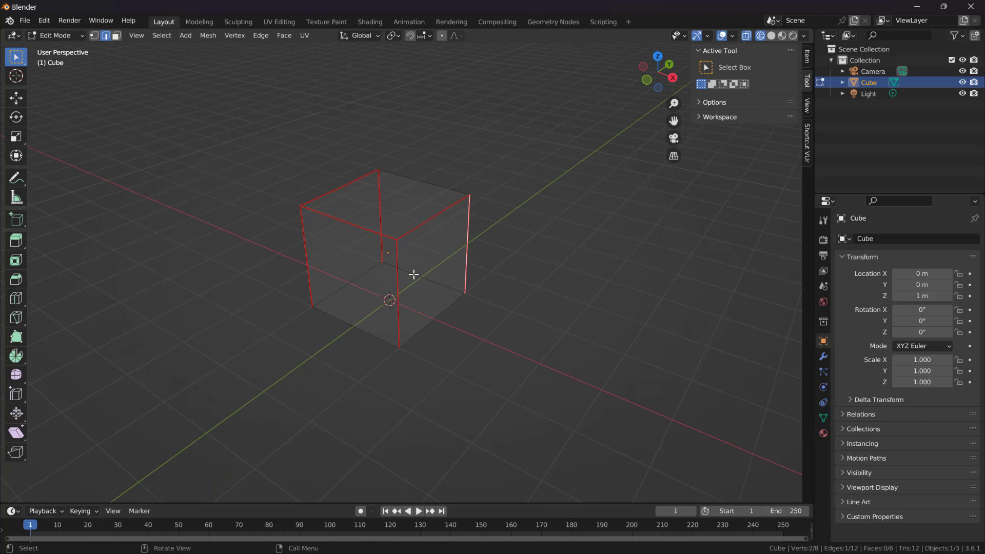
{"action": "left_click", "coordinate": [282, 21]}
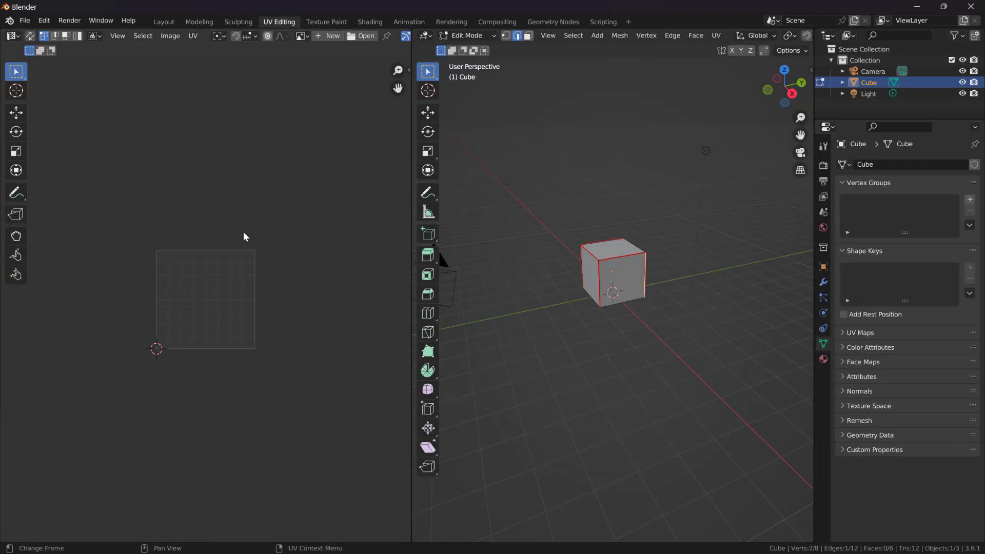
{"action": "key", "text": "a"}
{"action": "scroll", "coordinate": [664, 293], "scroll_direction": "up", "scroll_amount": 2}
{"action": "scroll", "coordinate": [283, 297], "scroll_direction": "up", "scroll_amount": 5}
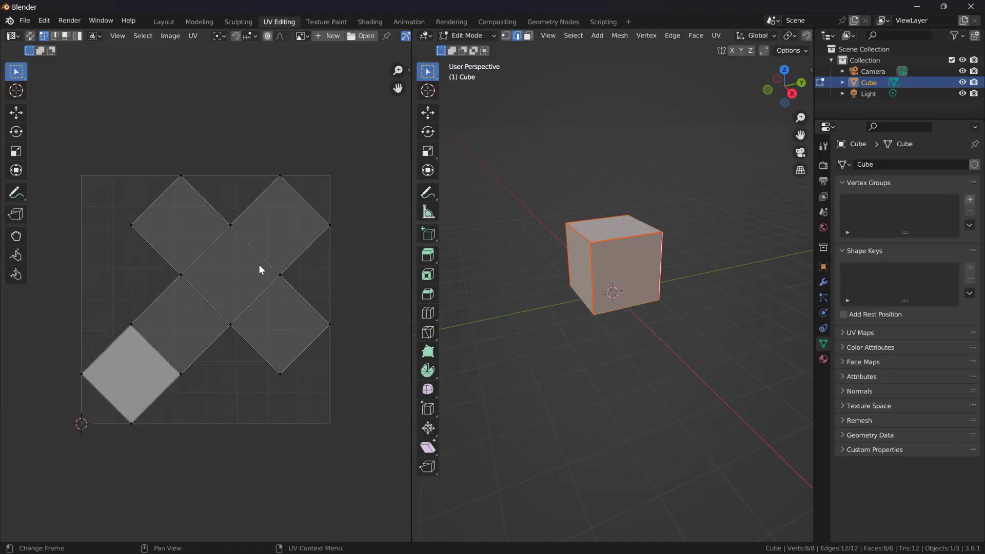
{"action": "scroll", "coordinate": [255, 258], "scroll_direction": "down", "scroll_amount": 1}
Select the entire UV layout and try rotating it by about -46 degrees.
{"action": "key", "text": "a"}
{"action": "key", "text": "r"}
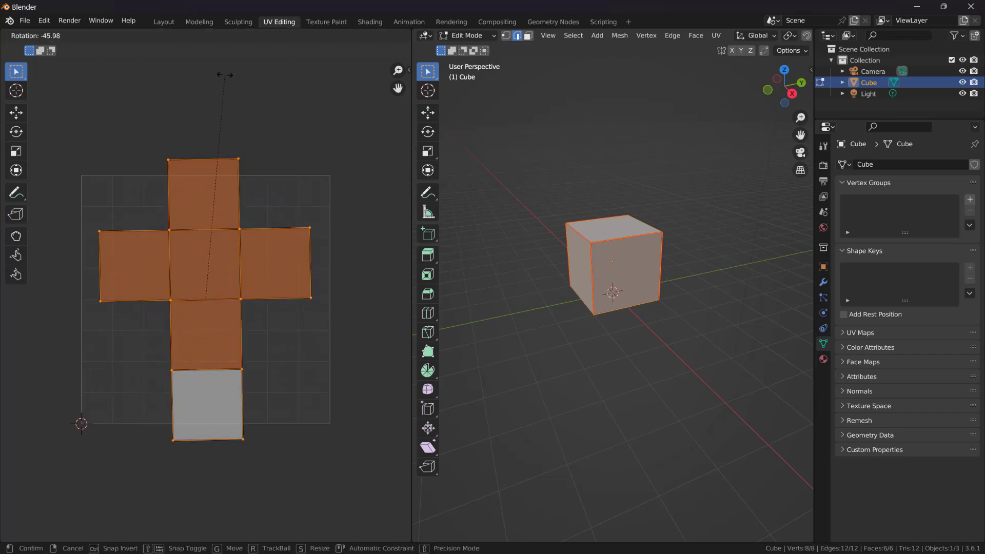
{"action": "right_click", "coordinate": [271, 127]}
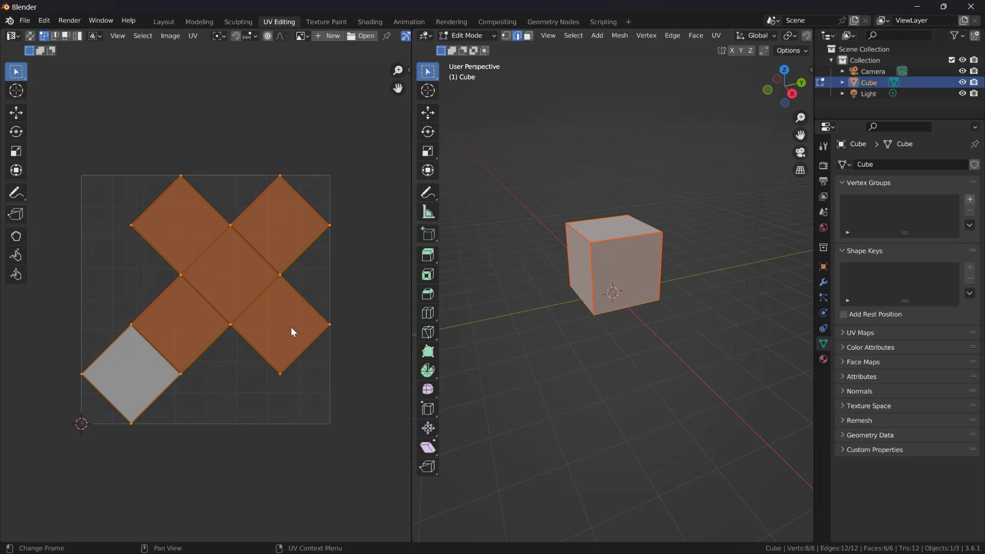
{"action": "middle_click_drag", "start_coordinate": [276, 215], "coordinate": [293, 210], "text": "shift"}
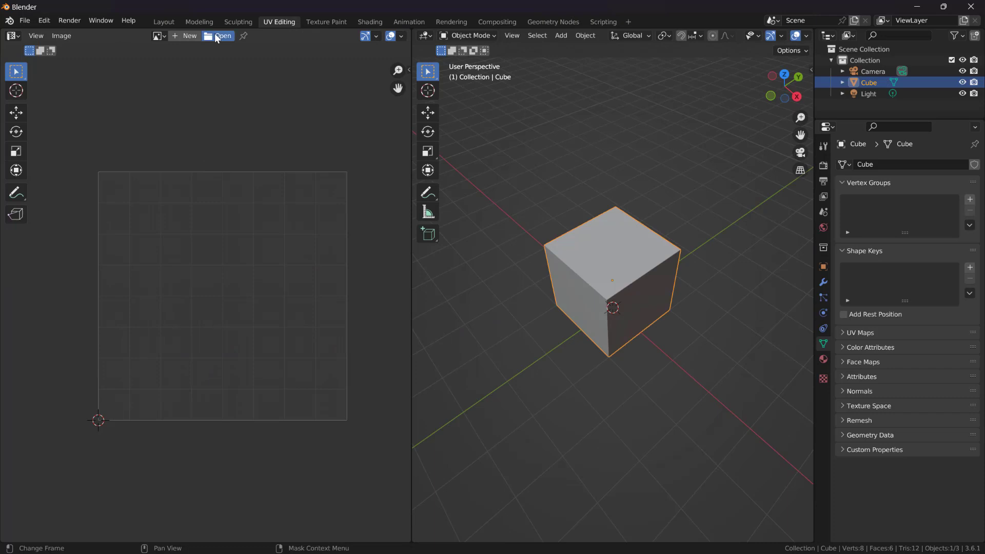
Load brick_wall_001_diffuse_2k.png into the UV editor and display the cube's UV layout over it.
{"action": "left_click", "coordinate": [217, 36]}
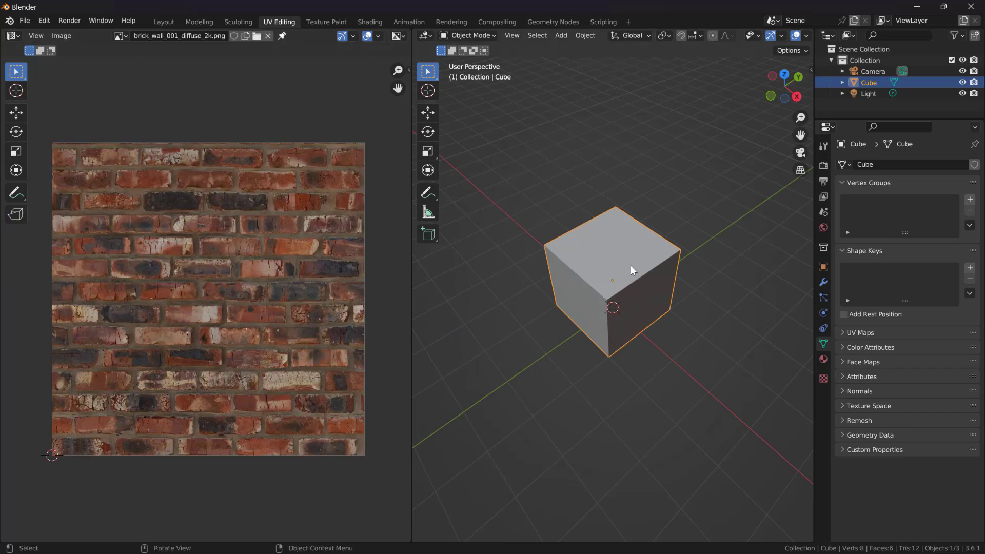
{"action": "key", "text": "Tab"}
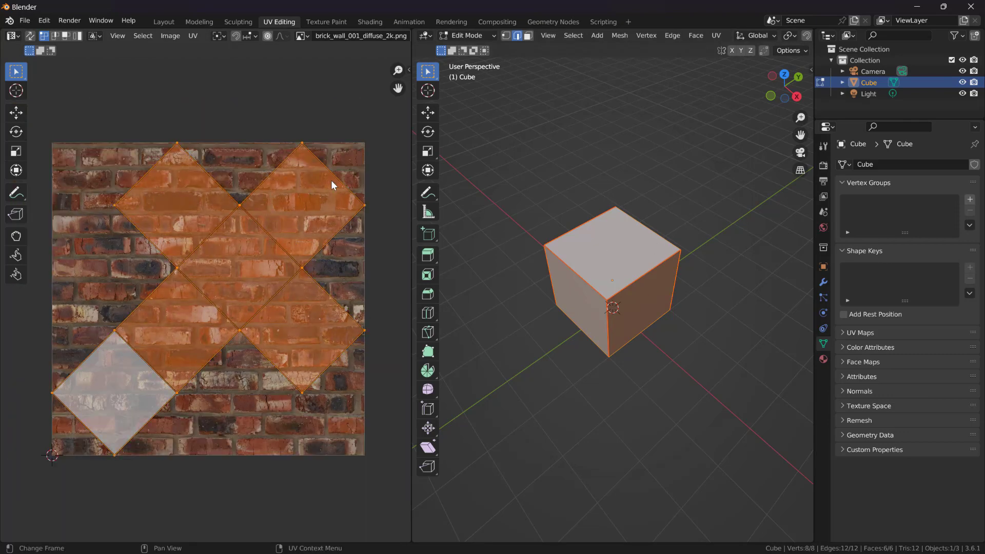
{"action": "key", "text": "r"}
{"action": "right_click", "coordinate": [231, 138]}
Return to Object Mode, switch to the Shading workspace and add an Image Texture node beside the Principled BSDF.
{"action": "key", "text": "Tab"}
{"action": "left_click", "coordinate": [369, 22]}
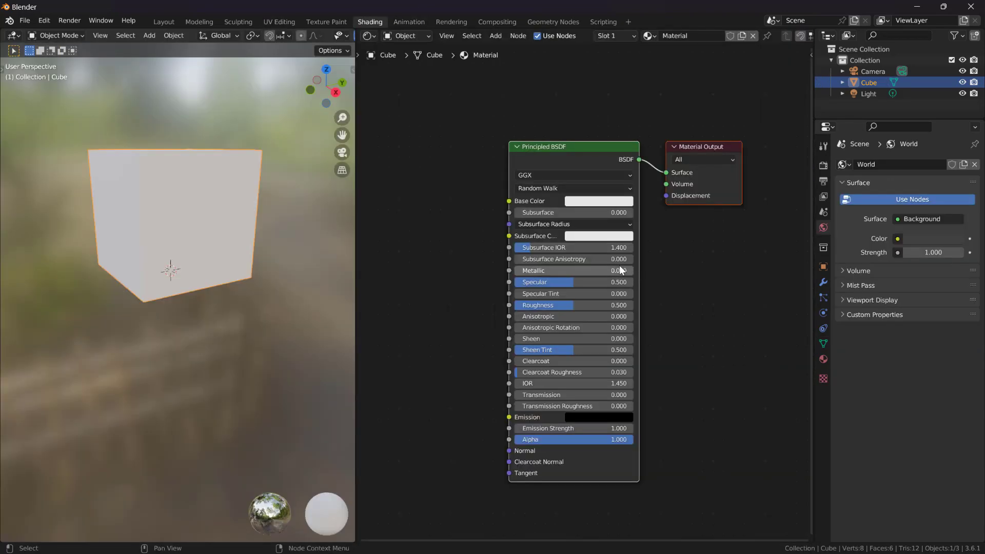
{"action": "scroll", "coordinate": [508, 188], "scroll_direction": "down", "scroll_amount": 2}
{"action": "key", "text": "shift+a"}
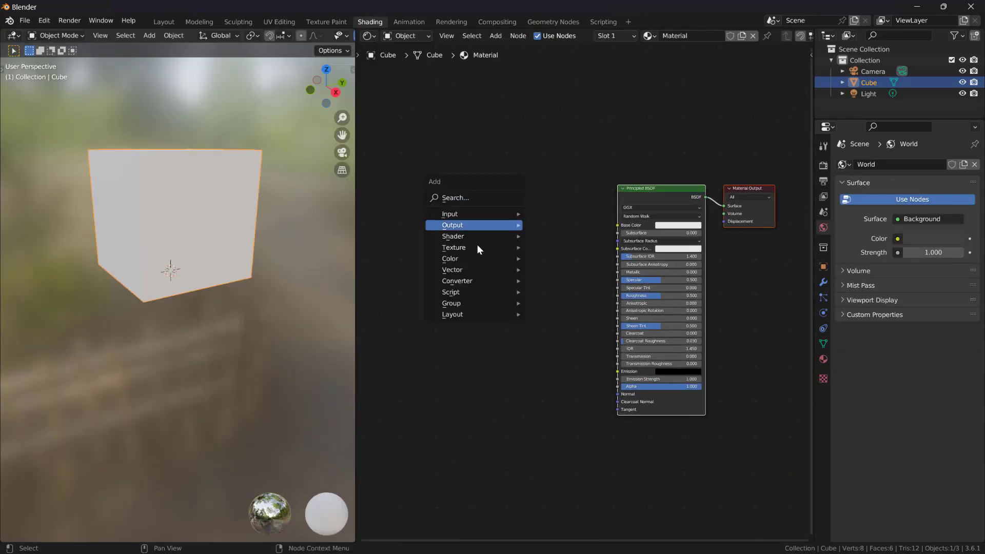
{"action": "mouse_move", "coordinate": [465, 245]}
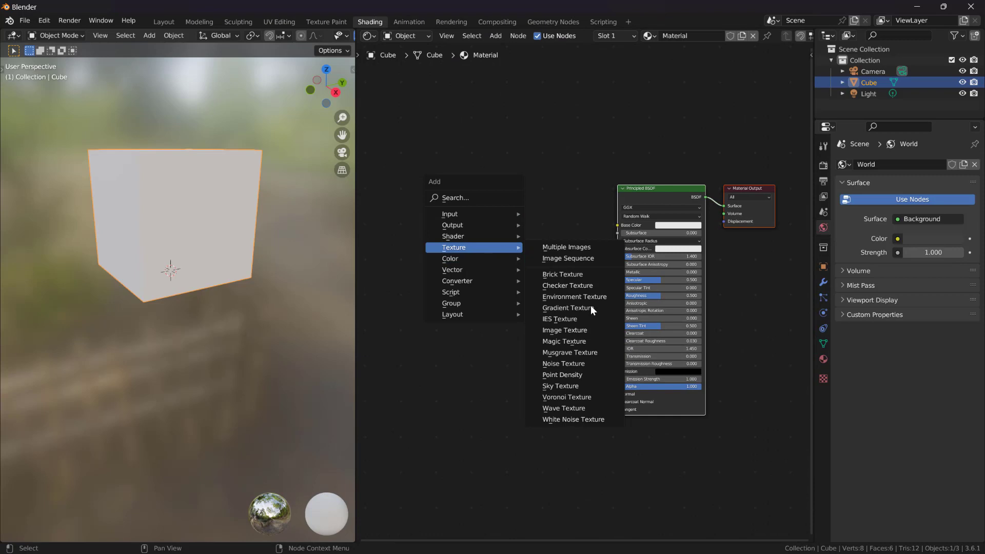
{"action": "left_click", "coordinate": [583, 334]}
{"action": "left_click", "coordinate": [464, 187]}
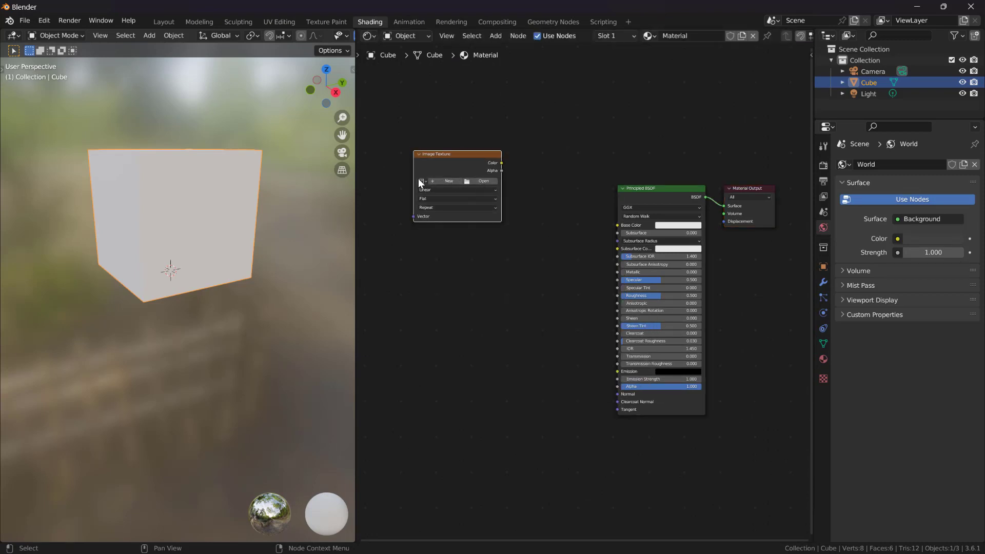
Assign brick_wall_001_diffuse_2k.png to the Image Texture node and connect its Color output to the Principled BSDF's Base Color.
{"action": "scroll", "coordinate": [444, 200], "scroll_direction": "up", "scroll_amount": 7}
{"action": "middle_click_drag", "start_coordinate": [537, 236], "coordinate": [728, 315]}
{"action": "left_click_drag", "start_coordinate": [601, 157], "coordinate": [700, 240]}
{"action": "middle_click_drag", "start_coordinate": [701, 241], "coordinate": [592, 199]}
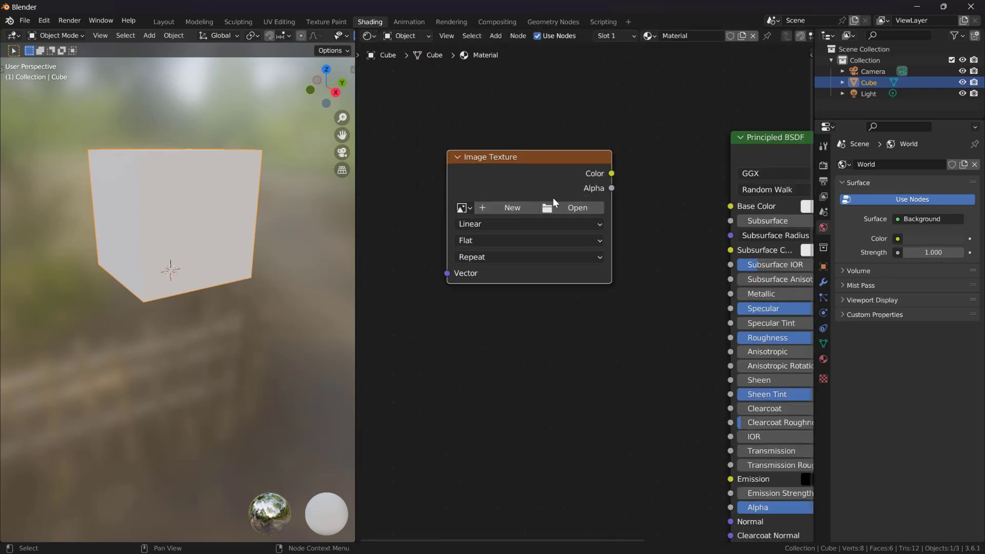
{"action": "left_click", "coordinate": [426, 189]}
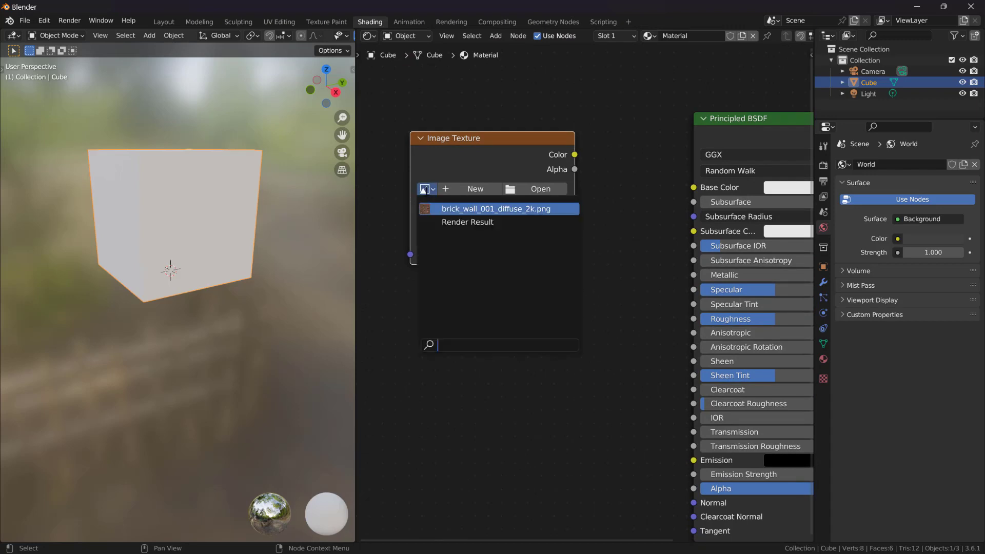
{"action": "left_click", "coordinate": [468, 209]}
{"action": "left_click_drag", "start_coordinate": [589, 177], "coordinate": [693, 187]}
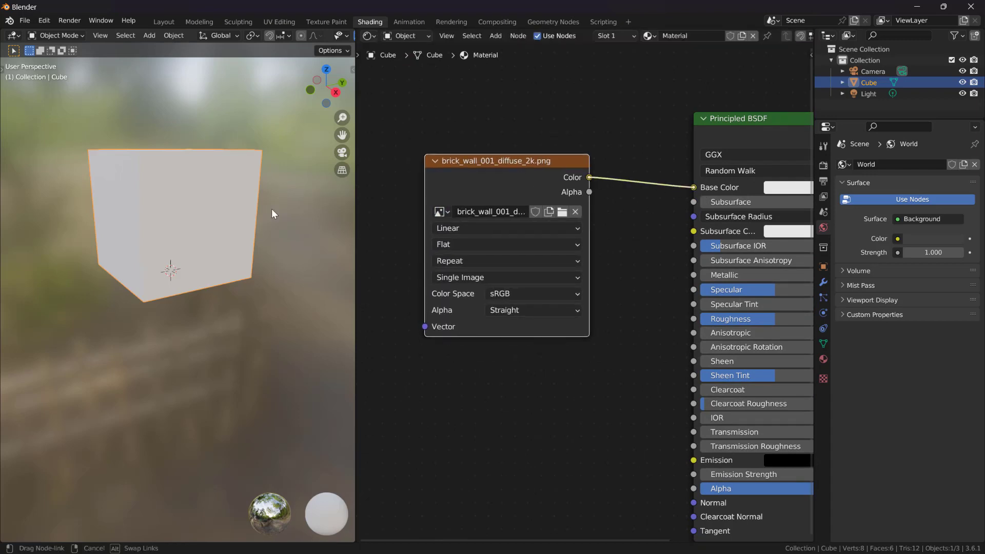
{"action": "middle_click_drag", "start_coordinate": [272, 208], "coordinate": [227, 219]}
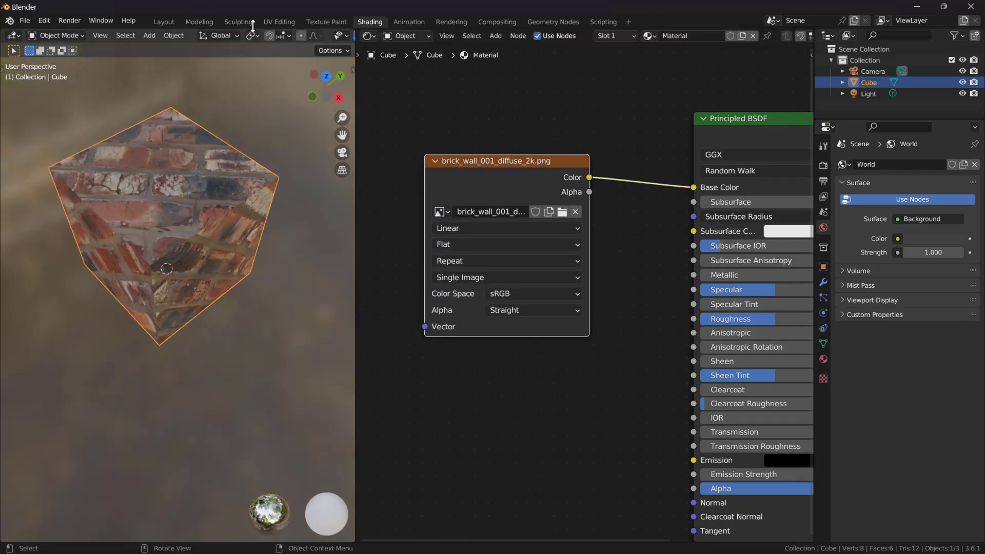
Return to the UV Editing workspace and show the cube in Material Preview shading.
{"action": "left_click", "coordinate": [280, 20]}
{"action": "scroll", "coordinate": [725, 286], "scroll_direction": "up", "scroll_amount": 5}
{"action": "key", "text": "z"}
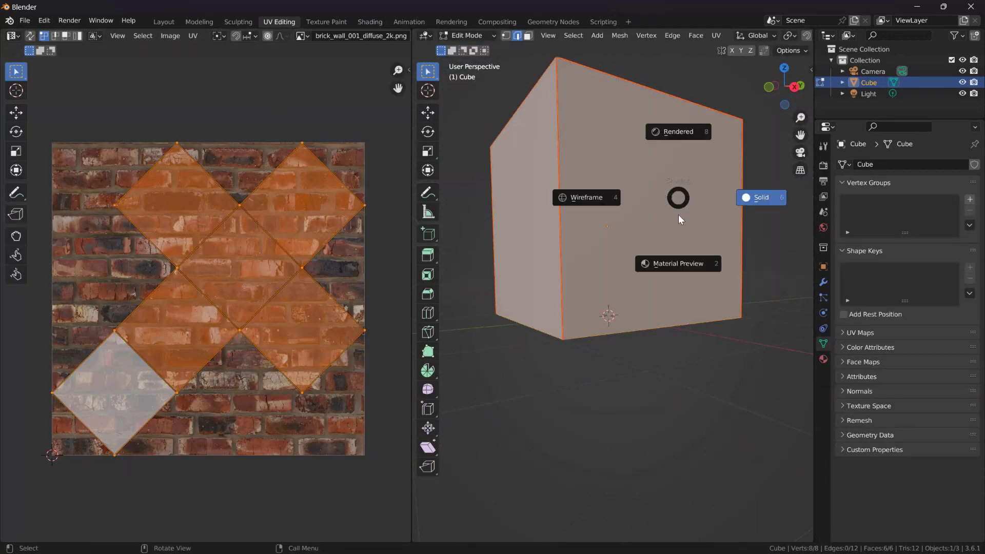
{"action": "left_click", "coordinate": [678, 259]}
{"action": "middle_click_drag", "start_coordinate": [587, 198], "coordinate": [611, 241]}
{"action": "left_click", "coordinate": [666, 103]}
{"action": "scroll", "coordinate": [678, 93], "scroll_direction": "down", "scroll_amount": 1}
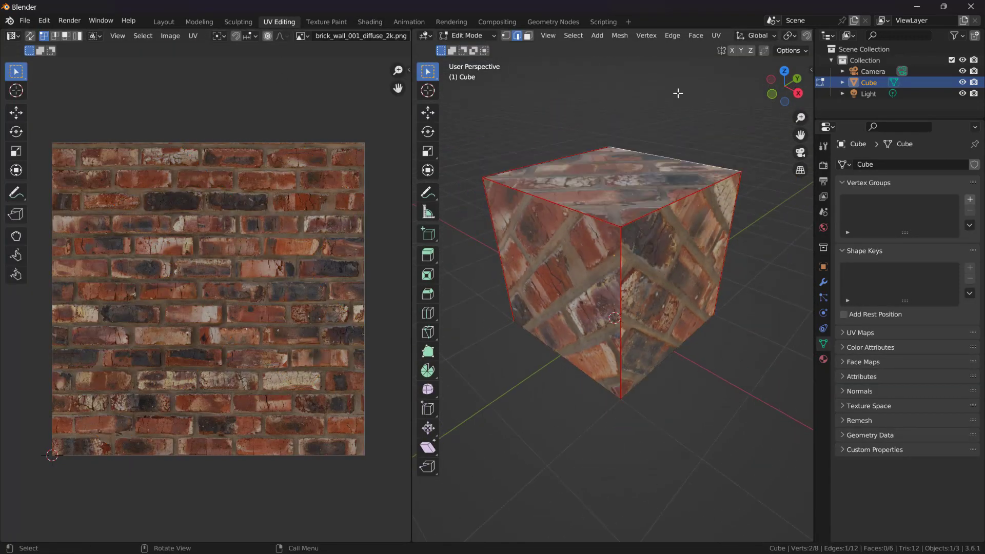
Examine the brick direction on the cube's faces, and start rotating the complete UV layout over the image.
{"action": "scroll", "coordinate": [678, 93], "scroll_direction": "down", "scroll_amount": 3}
{"action": "middle_click_drag", "start_coordinate": [648, 146], "coordinate": [595, 126]}
{"action": "left_click", "coordinate": [615, 280]}
{"action": "middle_click_drag", "start_coordinate": [615, 281], "coordinate": [724, 321]}
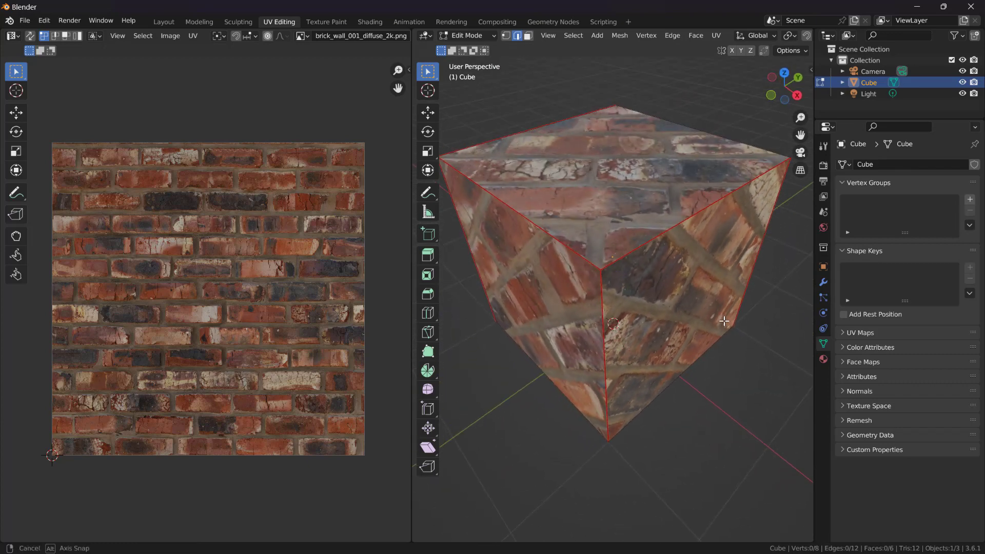
{"action": "scroll", "coordinate": [644, 264], "scroll_direction": "down", "scroll_amount": 4}
{"action": "middle_click_drag", "start_coordinate": [644, 263], "coordinate": [504, 271]}
{"action": "key", "text": "a"}
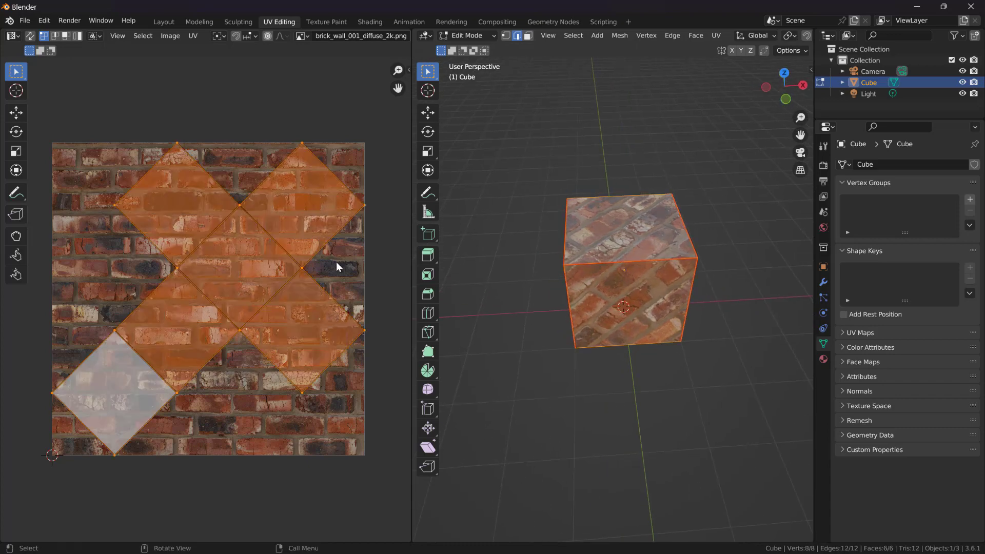
{"action": "key", "text": "r"}
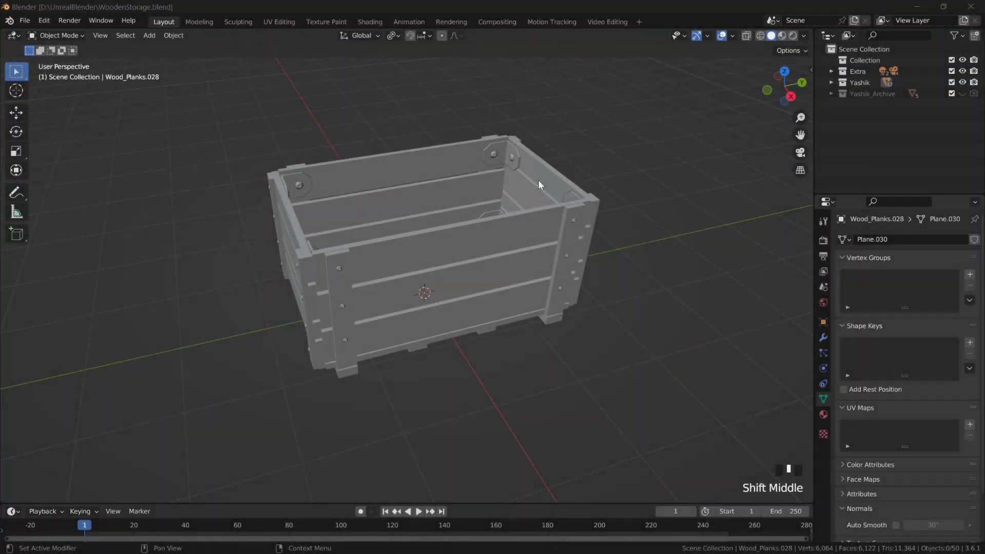
Isolate the crate's wood planks object in local view and enter Edit Mode.
{"action": "middle_click_drag", "start_coordinate": [538, 180], "coordinate": [297, 220]}
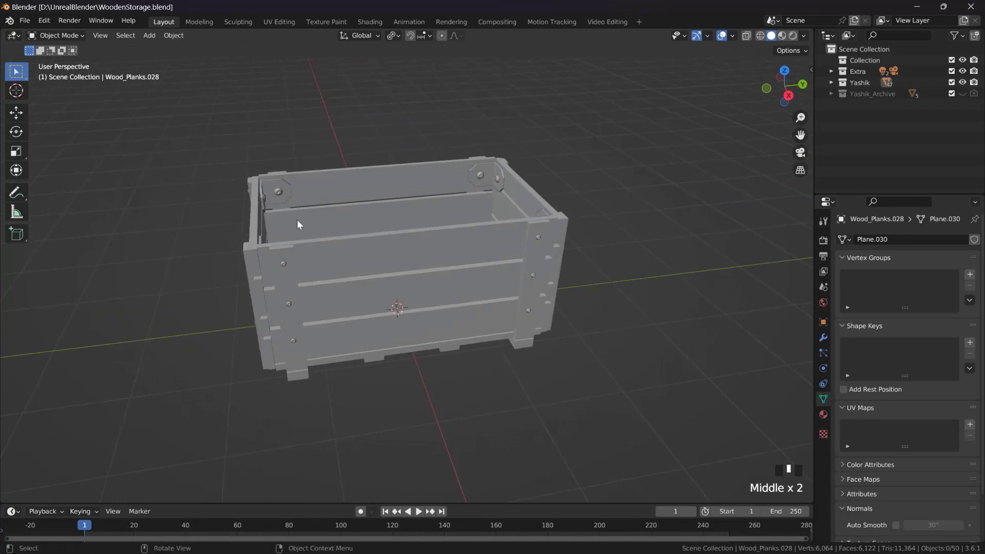
{"action": "middle_click_drag", "start_coordinate": [484, 200], "coordinate": [503, 220]}
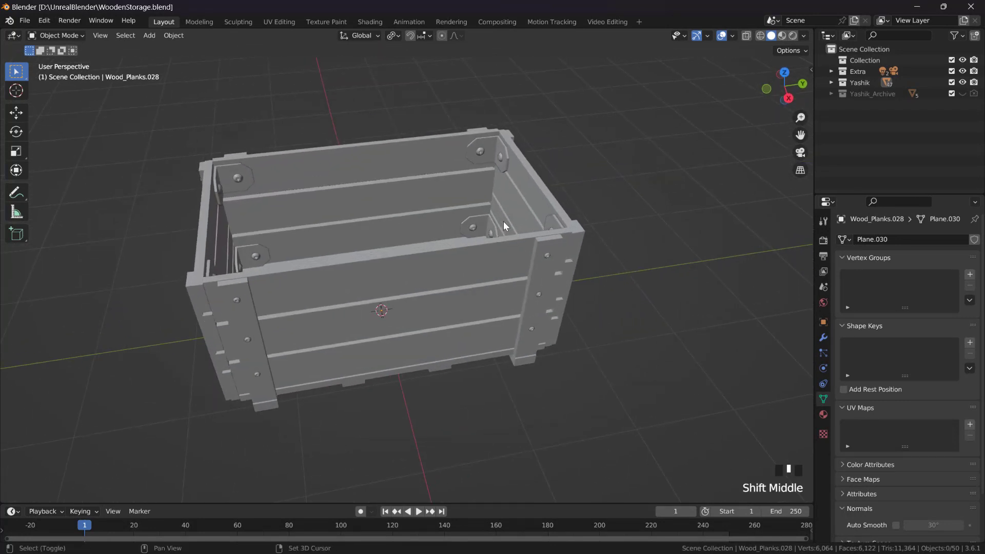
{"action": "left_click", "coordinate": [488, 257]}
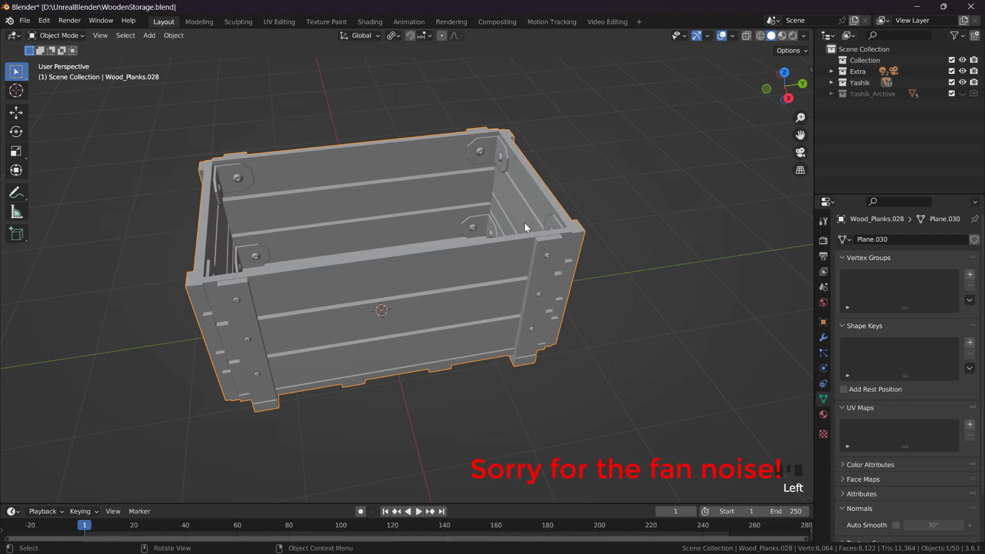
{"action": "key", "text": "slash"}
{"action": "scroll", "coordinate": [524, 223], "scroll_direction": "up", "scroll_amount": 2}
{"action": "middle_click_drag", "start_coordinate": [524, 222], "coordinate": [460, 247]}
{"action": "scroll", "coordinate": [503, 248], "scroll_direction": "down", "scroll_amount": 1}
{"action": "middle_click_drag", "start_coordinate": [567, 306], "coordinate": [464, 212]}
{"action": "key", "text": "Tab"}
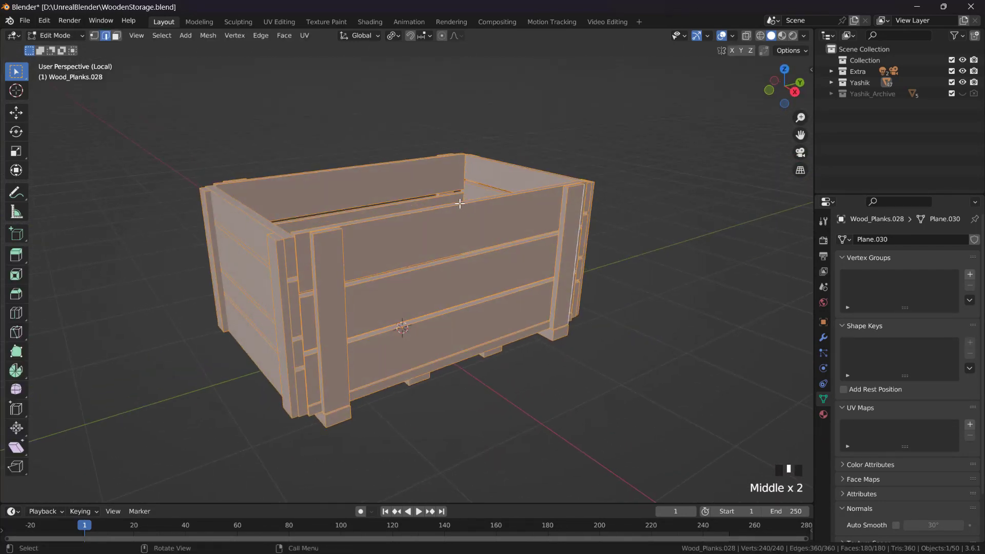
{"action": "key", "text": "Tab"}
{"action": "key", "text": "Tab"}
Select the outer faces of the three planks and two vertical posts on the crate's long side, using face selection.
{"action": "middle_click_drag", "start_coordinate": [510, 246], "coordinate": [451, 282]}
{"action": "left_click", "coordinate": [451, 282]}
{"action": "left_click", "coordinate": [453, 325], "text": "shift"}
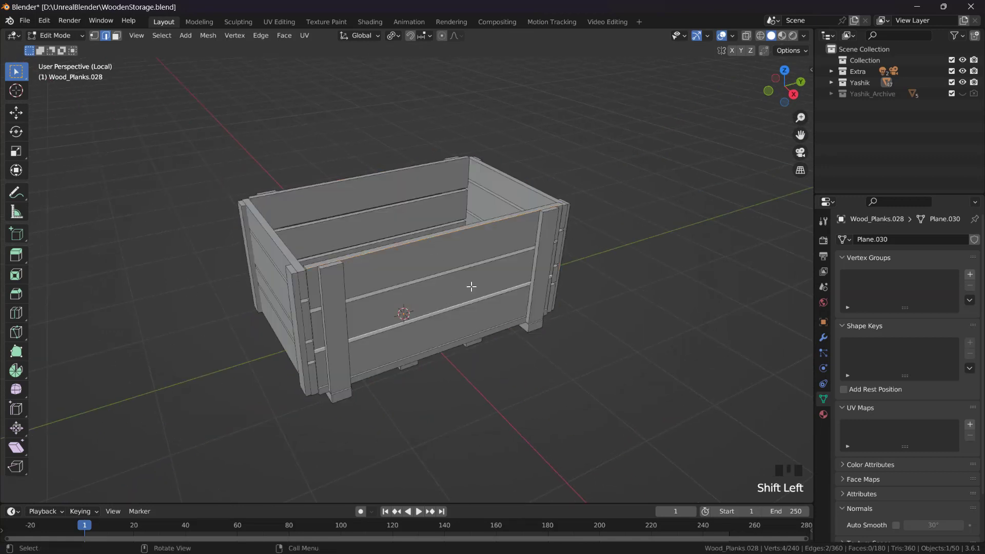
{"action": "key", "text": "3"}
{"action": "left_click", "coordinate": [452, 260]}
{"action": "left_click", "coordinate": [454, 293], "text": "shift"}
{"action": "left_click", "coordinate": [457, 326], "text": "shift"}
{"action": "middle_click_drag", "start_coordinate": [457, 325], "coordinate": [572, 265]}
{"action": "scroll", "coordinate": [572, 264], "scroll_direction": "up", "scroll_amount": 2}
{"action": "left_click", "coordinate": [600, 235], "text": "shift"}
{"action": "left_click", "coordinate": [206, 265], "text": "shift"}
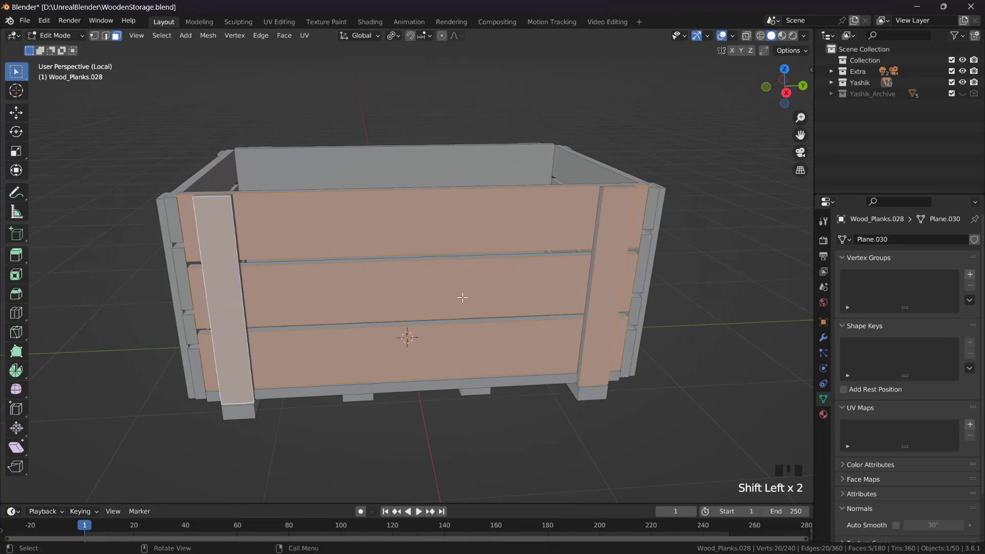
Add the outer faces of the planks and both posts on the adjacent short side to the selection.
{"action": "middle_click_drag", "start_coordinate": [205, 265], "coordinate": [487, 234]}
{"action": "left_click", "coordinate": [440, 244], "text": "shift"}
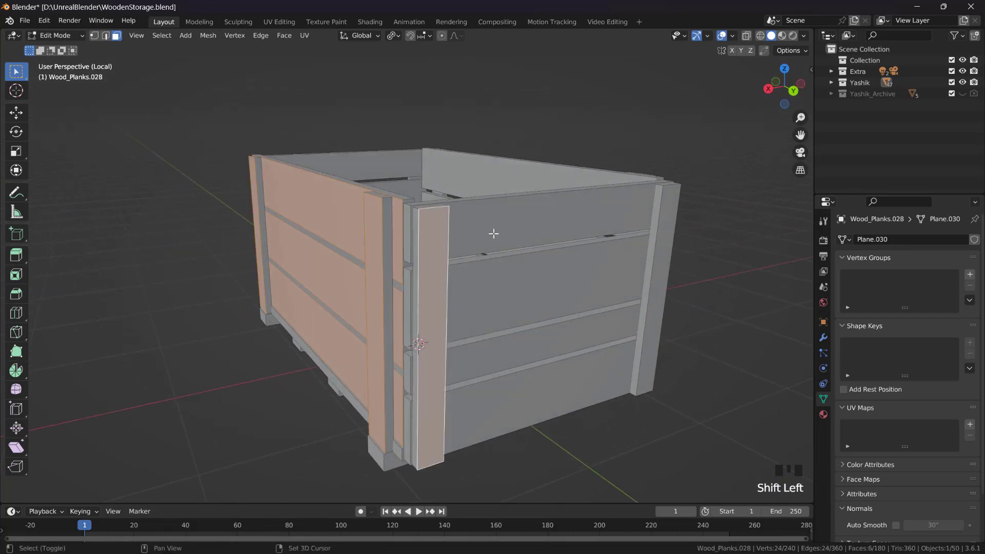
{"action": "left_click", "coordinate": [493, 232], "text": "shift"}
{"action": "left_click", "coordinate": [501, 320], "text": "shift"}
{"action": "left_click", "coordinate": [499, 376], "text": "shift"}
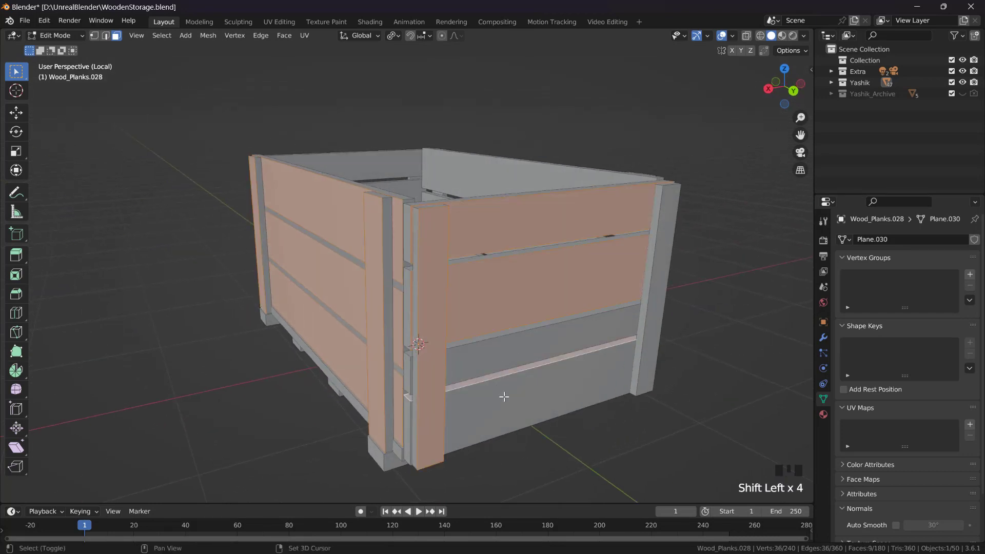
{"action": "left_click", "coordinate": [504, 397], "text": "shift"}
{"action": "left_click", "coordinate": [498, 360], "text": "shift"}
{"action": "left_click", "coordinate": [666, 249], "text": "shift"}
Extend the selection to the complete linked boards and hide all the unselected boards.
{"action": "scroll", "coordinate": [665, 248], "scroll_direction": "down", "scroll_amount": 3}
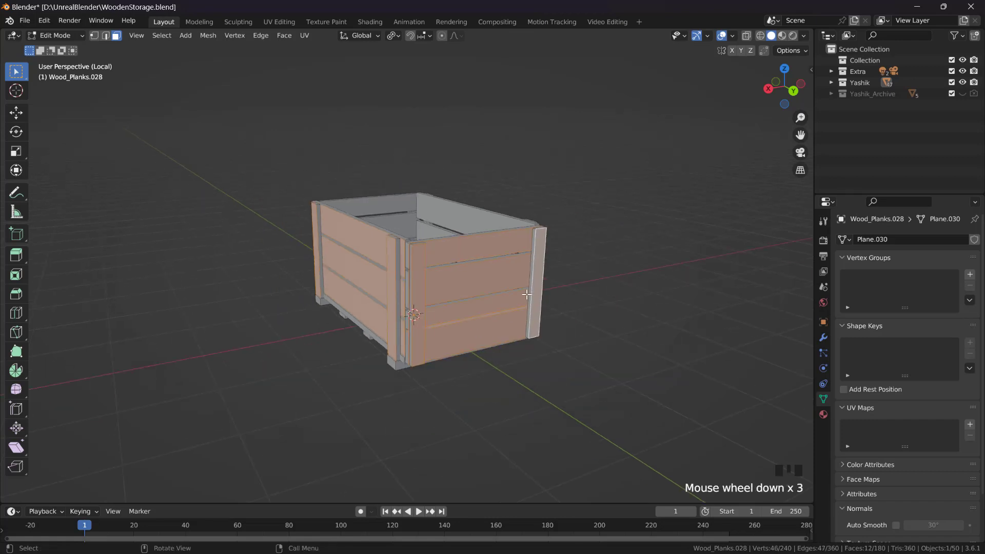
{"action": "middle_click_drag", "start_coordinate": [665, 249], "coordinate": [558, 270]}
{"action": "scroll", "coordinate": [556, 248], "scroll_direction": "up", "scroll_amount": 2}
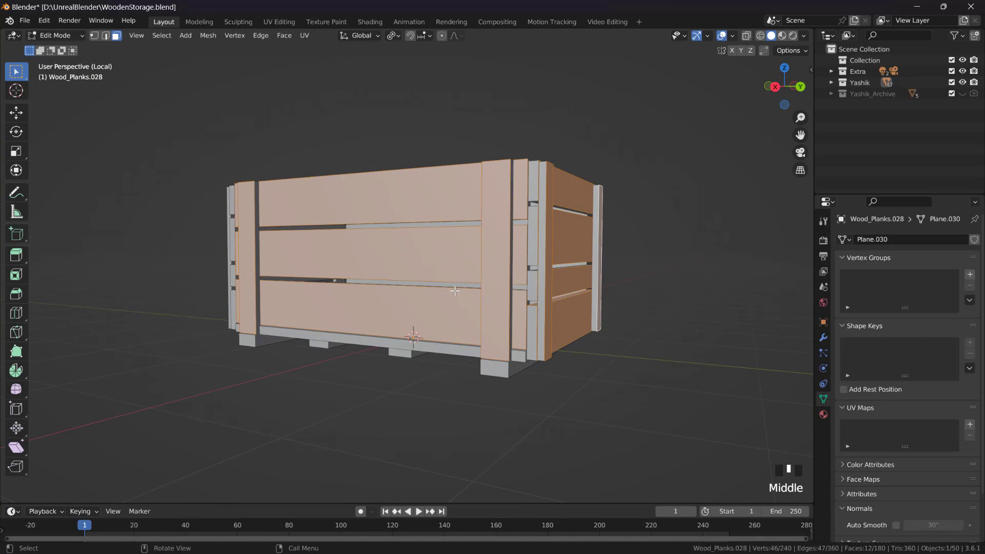
{"action": "middle_click_drag", "start_coordinate": [454, 291], "coordinate": [536, 236]}
{"action": "key", "text": "ctrl+l"}
{"action": "key", "text": "shift+h"}
In wireframe edge selection, select the top outer long edge and the edges at one end of the long side's top plank.
{"action": "key", "text": "2"}
{"action": "left_click", "coordinate": [496, 262]}
{"action": "scroll", "coordinate": [497, 262], "scroll_direction": "up", "scroll_amount": 2}
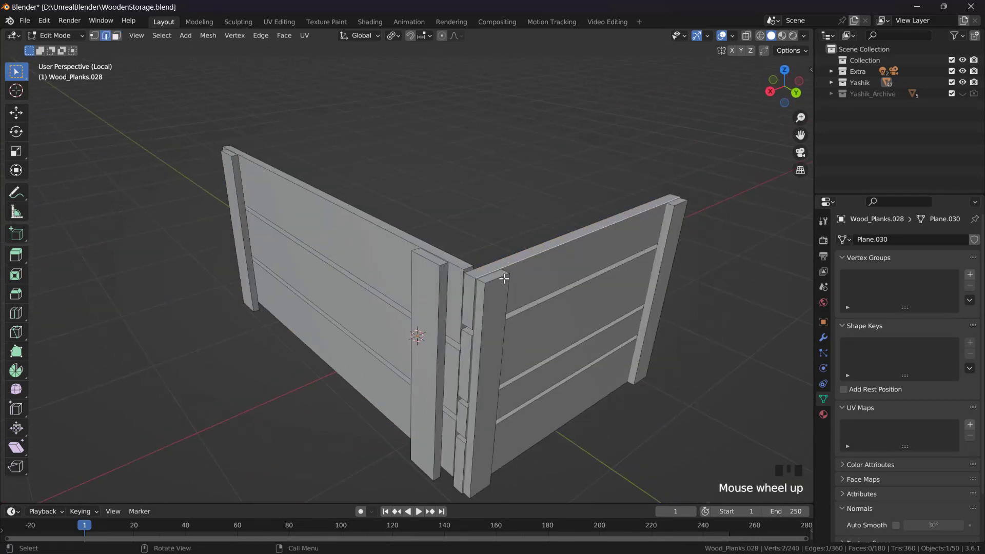
{"action": "mouse_move", "coordinate": [497, 262]}
{"action": "middle_mouse_down", "text": "shift"}
{"action": "mouse_move", "coordinate": [503, 244]}
{"action": "mouse_move", "coordinate": [468, 267]}
{"action": "mouse_move", "coordinate": [637, 226]}
{"action": "mouse_move", "coordinate": [481, 231]}
{"action": "mouse_move", "coordinate": [350, 204]}
{"action": "middle_mouse_up", "text": "shift"}
{"action": "key", "text": "shift+z"}
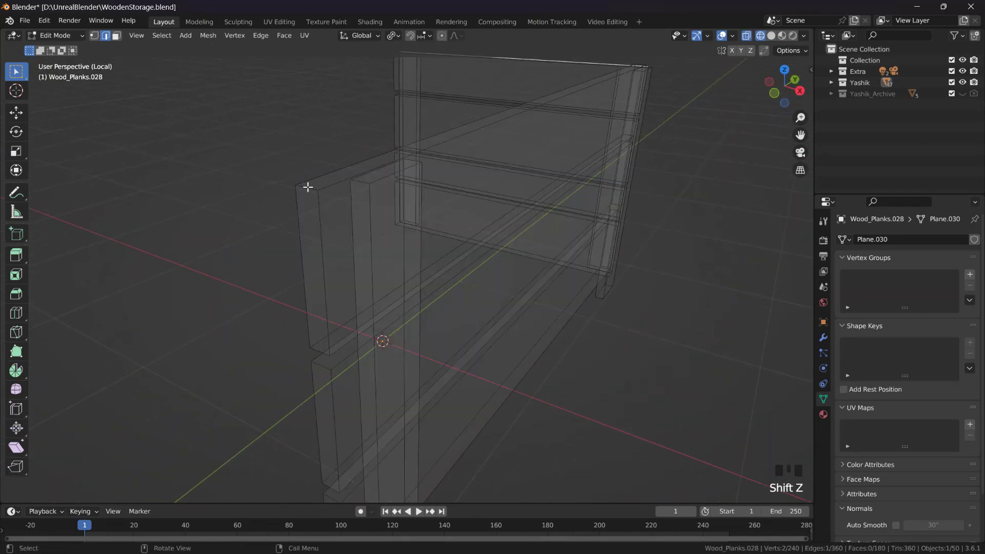
{"action": "left_click", "coordinate": [308, 187]}
{"action": "left_click", "coordinate": [323, 184], "text": "shift"}
{"action": "left_click", "coordinate": [313, 294], "text": "shift"}
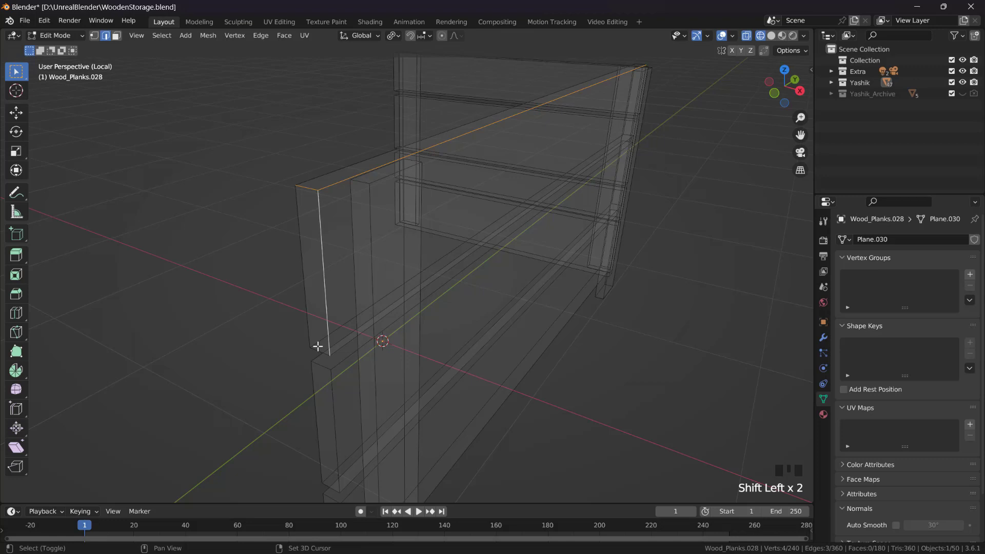
Add the matching edges at the top plank's other end and mark the whole selection as a seam.
{"action": "scroll", "coordinate": [582, 267], "scroll_direction": "down", "scroll_amount": 4}
{"action": "middle_click_drag", "start_coordinate": [582, 266], "coordinate": [400, 275]}
{"action": "scroll", "coordinate": [400, 275], "scroll_direction": "up", "scroll_amount": 3}
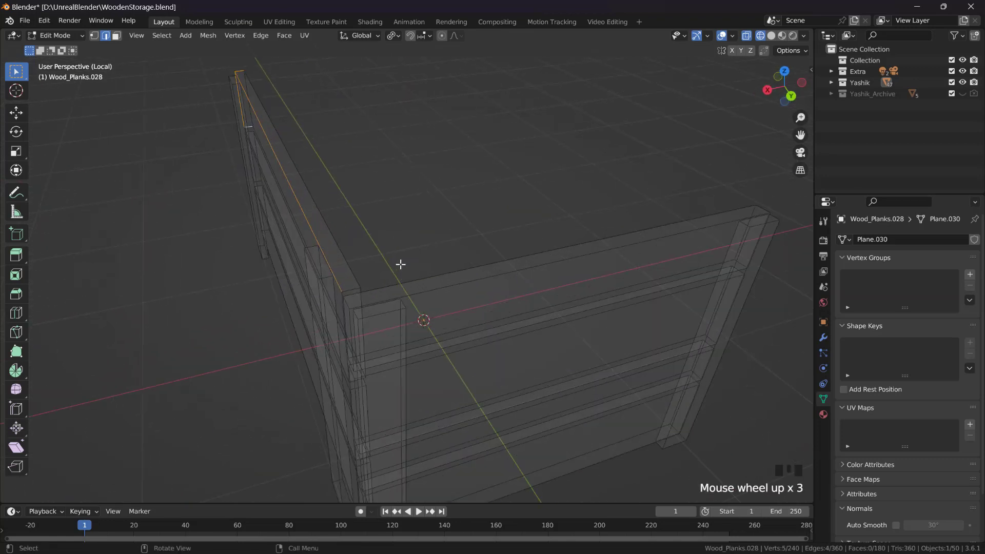
{"action": "scroll", "coordinate": [405, 263], "scroll_direction": "up", "scroll_amount": 2}
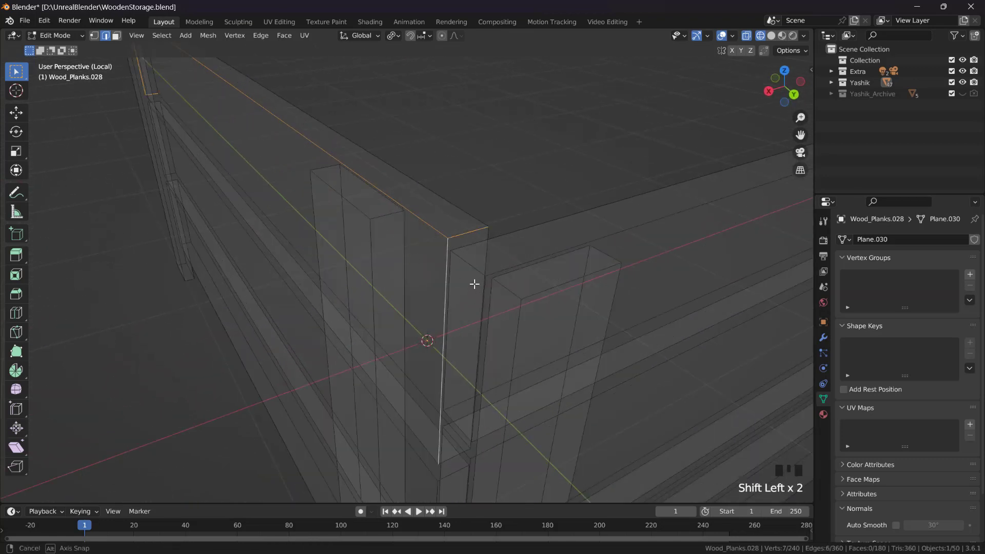
{"action": "middle_click_drag", "start_coordinate": [474, 283], "coordinate": [465, 247]}
{"action": "middle_click_drag", "start_coordinate": [468, 198], "coordinate": [484, 220]}
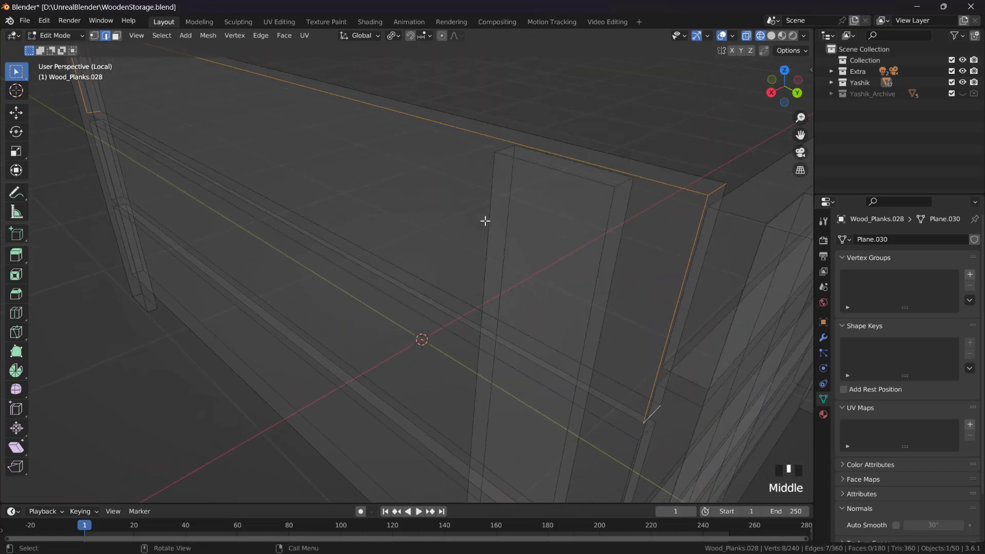
{"action": "scroll", "coordinate": [477, 232], "scroll_direction": "down", "scroll_amount": 2}
{"action": "key", "text": "u"}
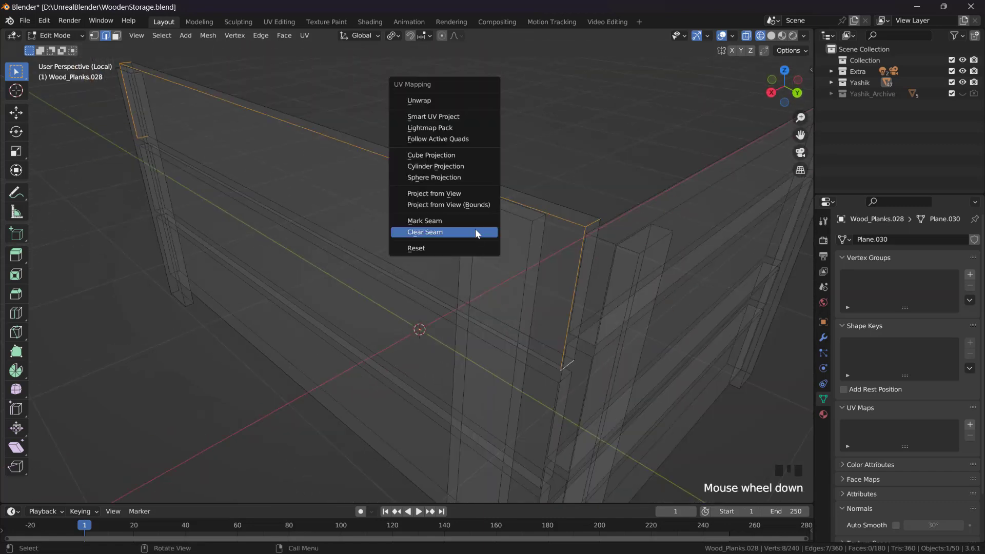
{"action": "left_click", "coordinate": [464, 220]}
Extend the selection to the complete linked top plank and unwrap it.
{"action": "key", "text": "ctrl+l"}
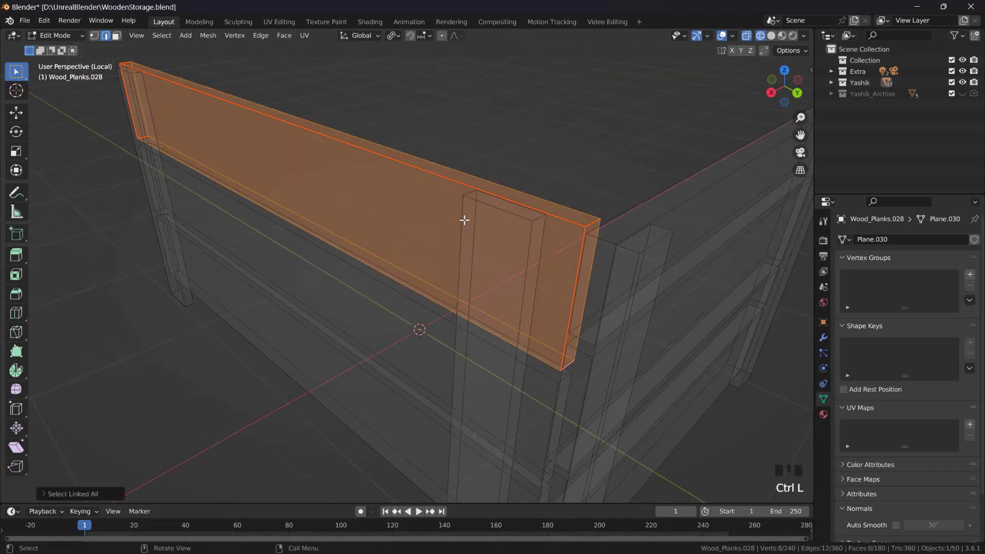
{"action": "key", "text": "u"}
{"action": "left_click", "coordinate": [448, 211]}
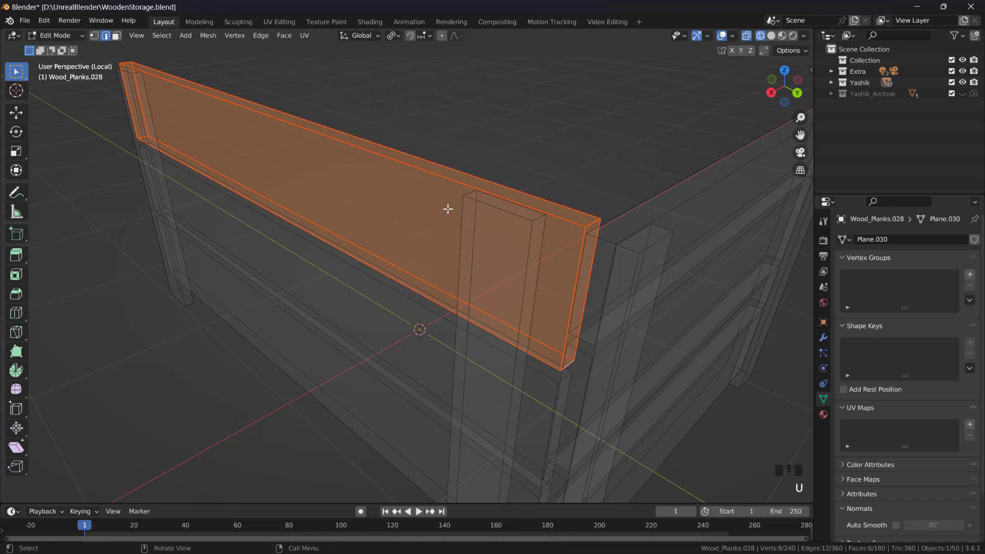
{"action": "key", "text": "u"}
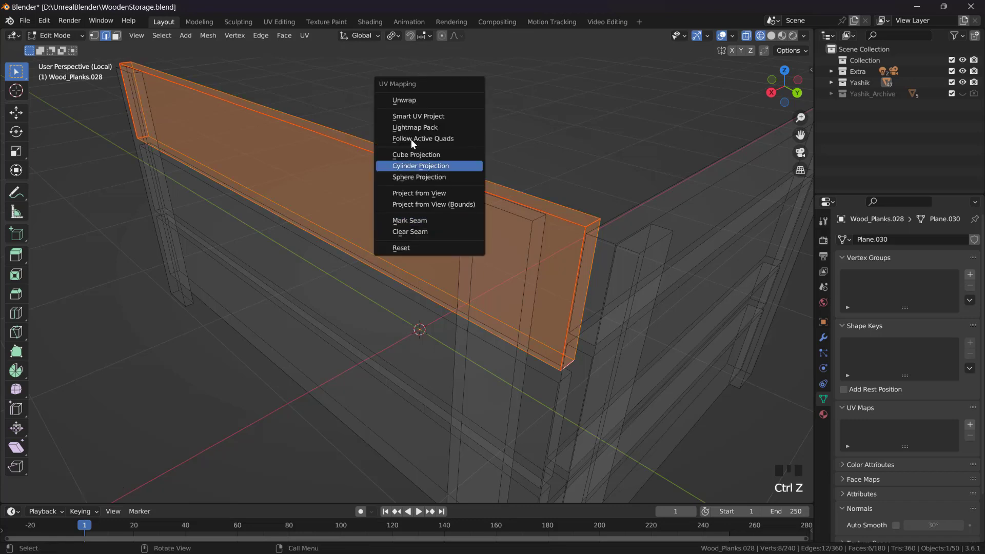
{"action": "left_click", "coordinate": [409, 100]}
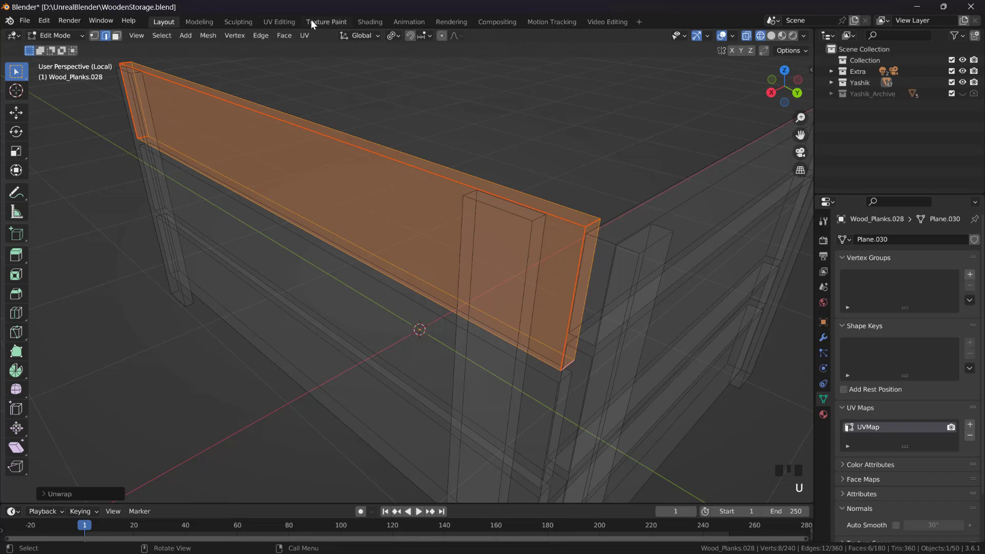
Examine the top plank's UV layout in the UV Editing workspace and return to Layout.
{"action": "left_click", "coordinate": [280, 21]}
{"action": "scroll", "coordinate": [239, 270], "scroll_direction": "up", "scroll_amount": 1}
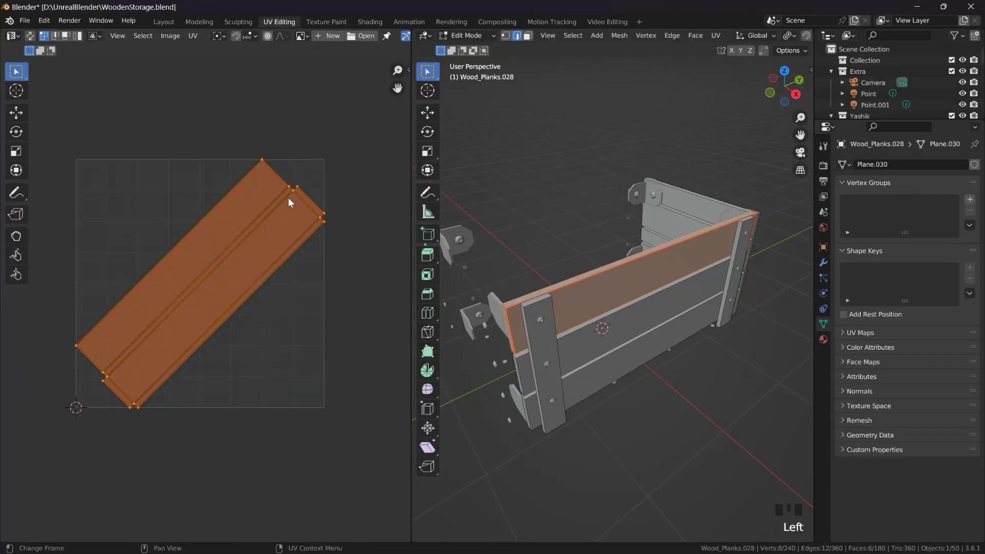
{"action": "left_click", "coordinate": [163, 22]}
{"action": "scroll", "coordinate": [502, 202], "scroll_direction": "down", "scroll_amount": 3}
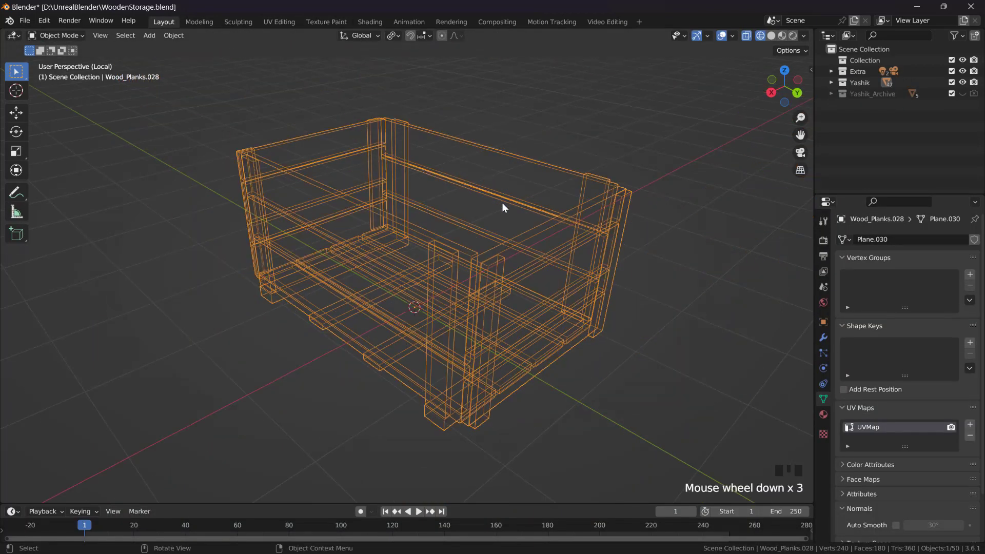
Mark a seam along one vertical edge and the end edges of the long side's post nearest the shared corner.
{"action": "key", "text": "Tab"}
{"action": "key", "text": "z"}
{"action": "left_click", "coordinate": [572, 204]}
{"action": "scroll", "coordinate": [513, 241], "scroll_direction": "up", "scroll_amount": 2}
{"action": "middle_click_drag", "start_coordinate": [510, 246], "coordinate": [495, 254]}
{"action": "key", "text": "shift+z"}
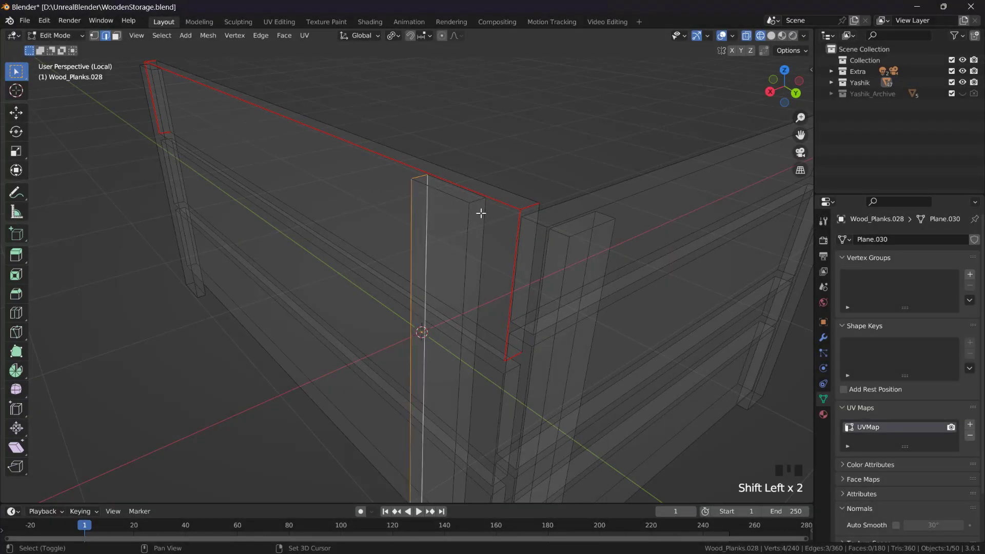
{"action": "middle_click_drag", "start_coordinate": [481, 212], "coordinate": [476, 74], "text": "shift"}
{"action": "scroll", "coordinate": [409, 313], "scroll_direction": "up", "scroll_amount": 1}
{"action": "left_click", "coordinate": [428, 339], "text": "shift"}
{"action": "middle_click_drag", "start_coordinate": [474, 123], "coordinate": [477, 266], "text": "shift"}
{"action": "key", "text": "u"}
{"action": "left_click", "coordinate": [436, 387]}
Mark a seam along the top outer edge and end edges of the long side's lowest plank.
{"action": "left_click", "coordinate": [518, 343]}
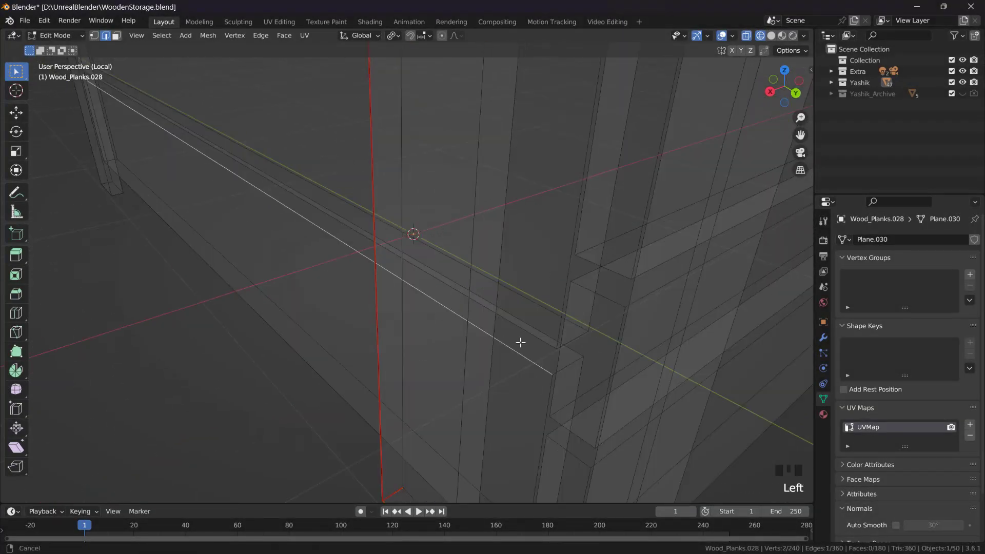
{"action": "scroll", "coordinate": [359, 231], "scroll_direction": "down", "scroll_amount": 7}
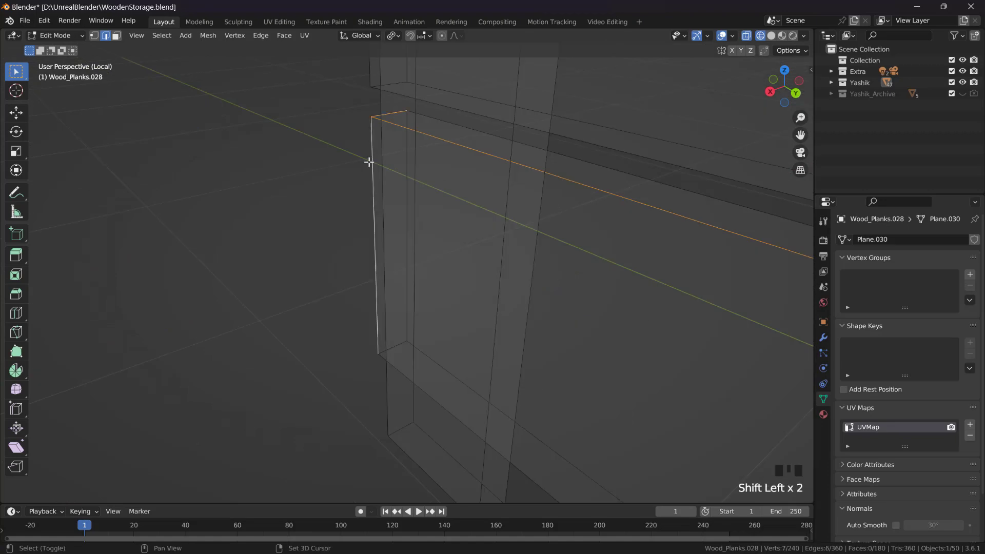
{"action": "scroll", "coordinate": [404, 363], "scroll_direction": "down", "scroll_amount": 2}
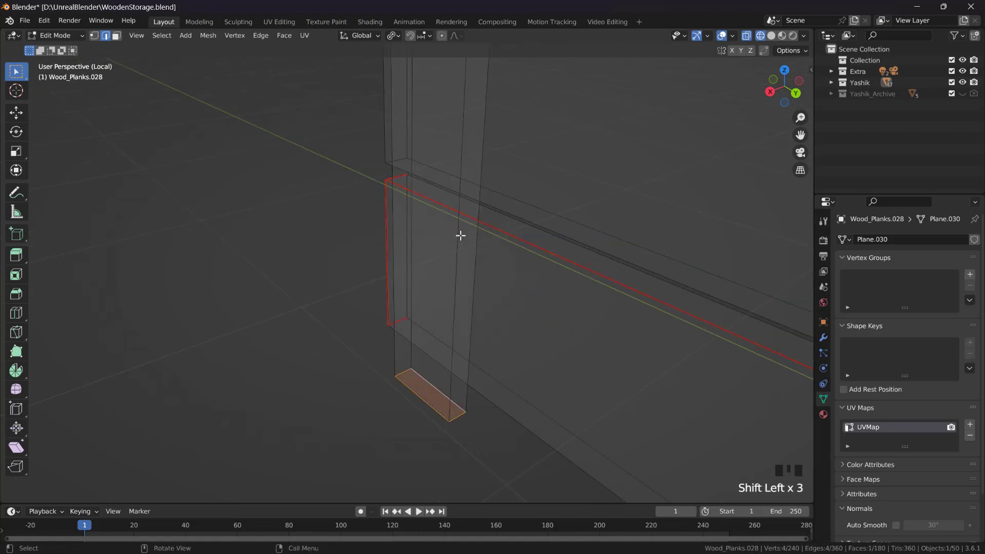
Mark seams on the long side's far post and along the outer and end edges of its middle plank.
{"action": "middle_click_drag", "start_coordinate": [461, 235], "coordinate": [593, 285], "text": "shift"}
{"action": "left_click", "coordinate": [317, 118], "text": "shift"}
{"action": "scroll", "coordinate": [510, 194], "scroll_direction": "down", "scroll_amount": 2}
{"action": "key", "text": "u"}
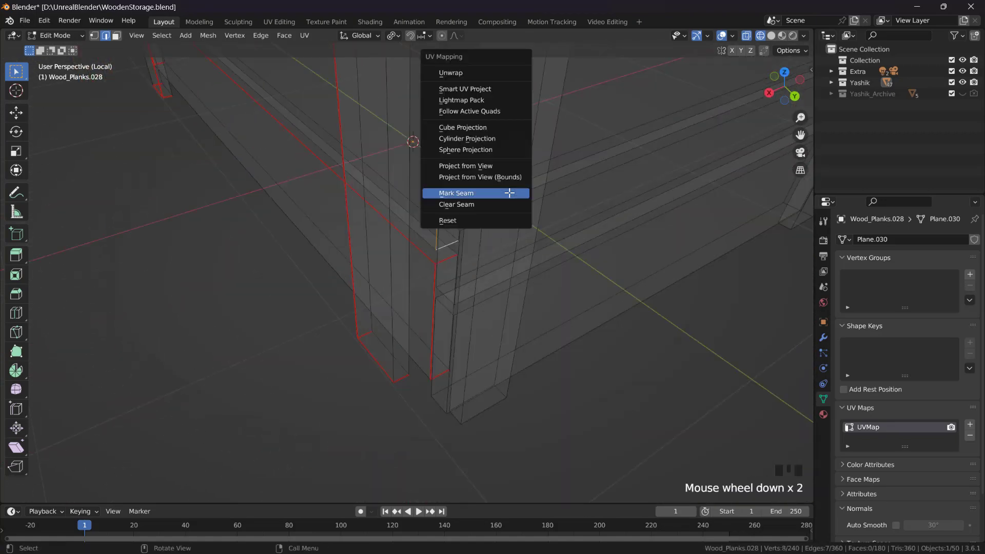
{"action": "left_click", "coordinate": [510, 194]}
Mark a seam along the long top edge and end edges of the adjacent short side's top plank.
{"action": "middle_click_drag", "start_coordinate": [510, 193], "coordinate": [410, 193]}
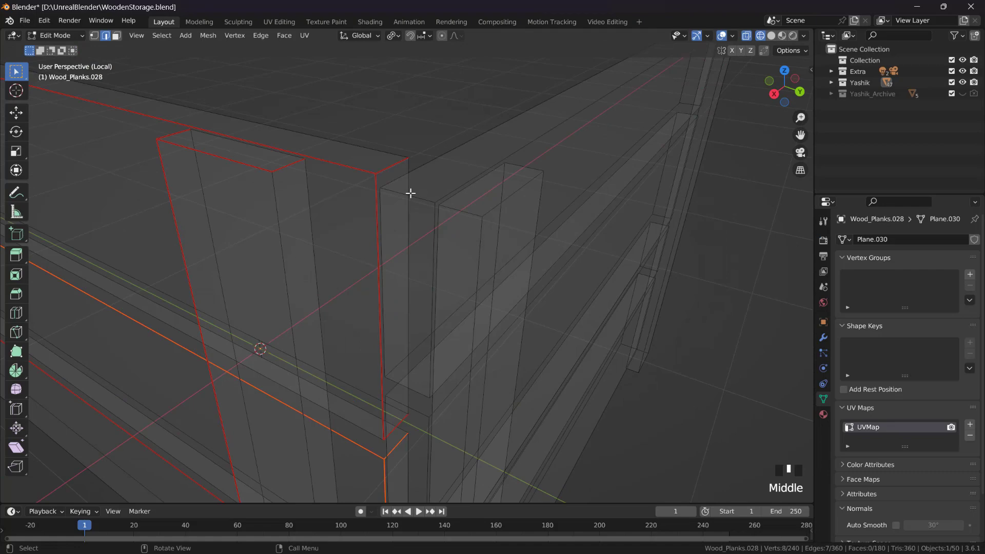
{"action": "middle_click_drag", "start_coordinate": [404, 381], "coordinate": [425, 270], "text": "shift"}
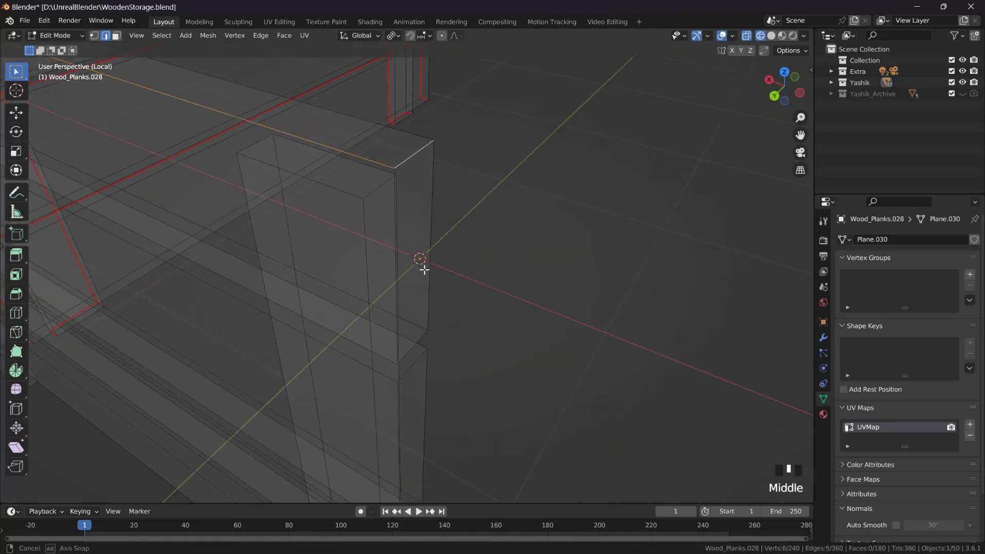
{"action": "left_click", "coordinate": [373, 164]}
{"action": "key", "text": "ctrl+z"}
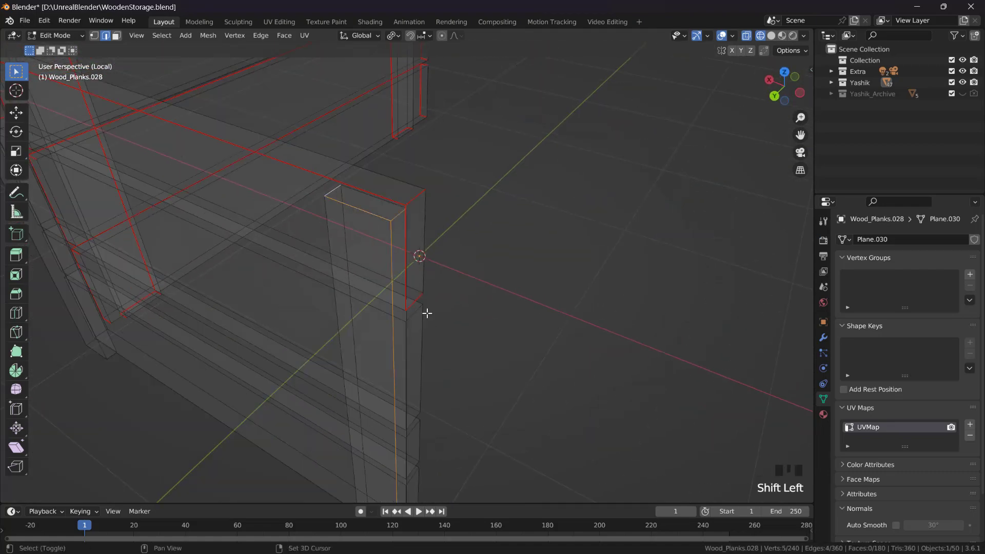
Mark a seam along one vertical edge and the end edges of the short side's outer post.
{"action": "middle_click_drag", "start_coordinate": [427, 313], "coordinate": [425, 84], "text": "shift"}
{"action": "left_click", "coordinate": [334, 383], "text": "shift"}
{"action": "scroll", "coordinate": [505, 216], "scroll_direction": "down", "scroll_amount": 2}
Mark a seam along the top outer edge and both ends of the short side's lowest plank.
{"action": "middle_click_drag", "start_coordinate": [505, 215], "coordinate": [383, 281]}
{"action": "left_click", "coordinate": [396, 222], "text": "shift"}
{"action": "left_click", "coordinate": [413, 290], "text": "shift"}
{"action": "left_click", "coordinate": [402, 369], "text": "shift"}
{"action": "mouse_move", "coordinate": [402, 370]}
{"action": "middle_mouse_down"}
{"action": "mouse_move", "coordinate": [335, 278]}
{"action": "mouse_move", "coordinate": [488, 303]}
{"action": "mouse_move", "coordinate": [213, 292]}
{"action": "mouse_move", "coordinate": [321, 233]}
{"action": "mouse_move", "coordinate": [477, 298]}
{"action": "mouse_move", "coordinate": [482, 207]}
{"action": "middle_mouse_up"}
{"action": "left_click", "coordinate": [213, 292], "text": "shift"}
{"action": "left_click", "coordinate": [214, 292], "text": "shift"}
Mark a seam along the top outer edge and both ends of the short side's second plank from the top.
{"action": "key", "text": "shift+z"}
{"action": "left_click", "coordinate": [540, 123]}
{"action": "left_click", "coordinate": [340, 252], "text": "shift"}
{"action": "middle_click_drag", "start_coordinate": [358, 318], "coordinate": [398, 282]}
{"action": "left_click", "coordinate": [277, 261], "text": "shift"}
{"action": "key", "text": "shift+z"}
{"action": "scroll", "coordinate": [556, 161], "scroll_direction": "down", "scroll_amount": 1}
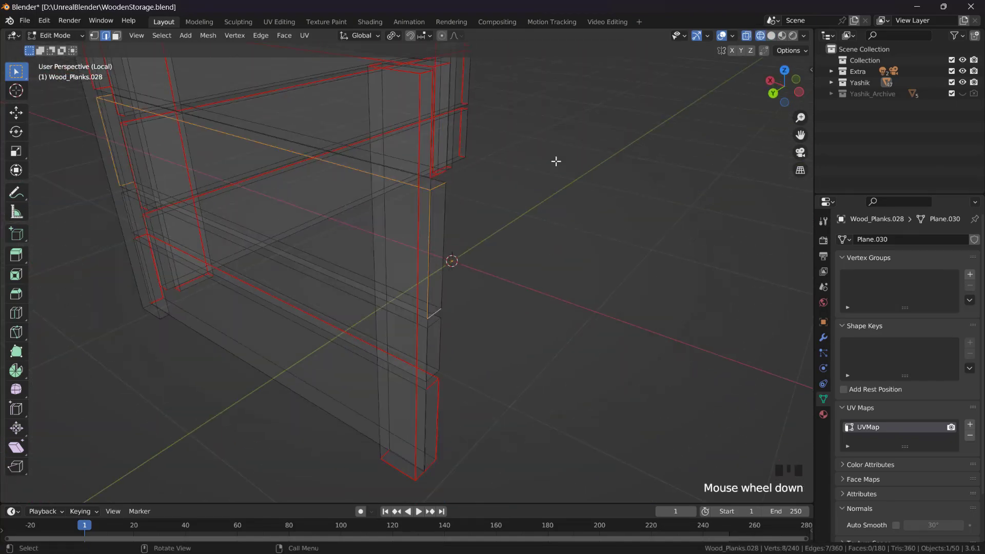
Mark a seam along the outer edge and both ends of the short side's narrow third plank.
{"action": "key", "text": "shift+z"}
{"action": "scroll", "coordinate": [466, 290], "scroll_direction": "up", "scroll_amount": 3}
{"action": "left_click", "coordinate": [466, 290]}
{"action": "mouse_move", "coordinate": [466, 290]}
{"action": "middle_mouse_down"}
{"action": "mouse_move", "coordinate": [257, 257]}
{"action": "mouse_move", "coordinate": [462, 281]}
{"action": "mouse_move", "coordinate": [267, 345]}
{"action": "middle_mouse_up"}
{"action": "left_click", "coordinate": [257, 257], "text": "shift"}
{"action": "left_click", "coordinate": [445, 279], "text": "shift"}
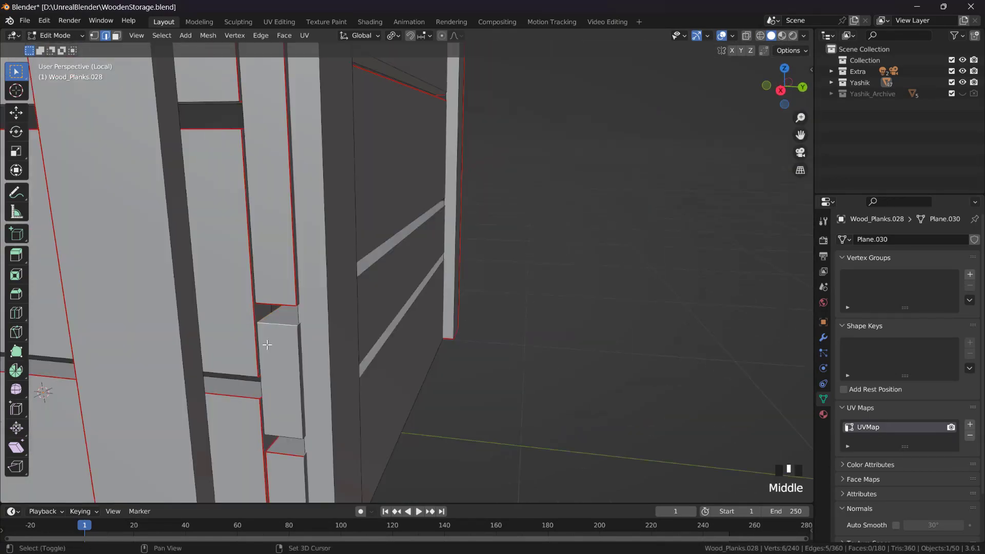
{"action": "left_click", "coordinate": [284, 435], "text": "shift"}
{"action": "key", "text": "u"}
{"action": "left_click", "coordinate": [530, 221]}
Mark a seam along one vertical edge and the end edges of the short side's post at the shared corner.
{"action": "middle_click_drag", "start_coordinate": [529, 222], "coordinate": [359, 389]}
{"action": "key", "text": "shift+z"}
{"action": "left_click", "coordinate": [288, 208]}
{"action": "left_click", "coordinate": [378, 289], "text": "shift"}
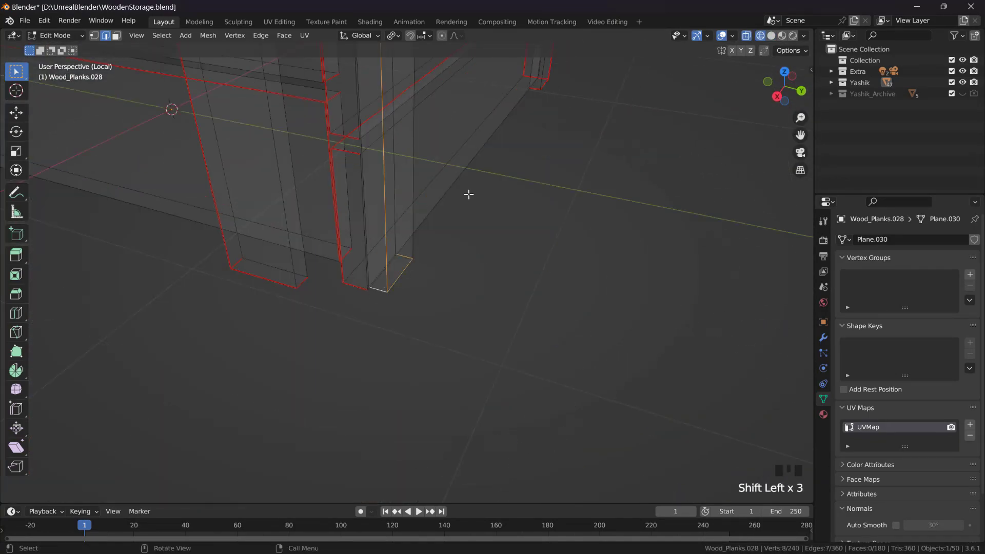
{"action": "middle_click_drag", "start_coordinate": [468, 194], "coordinate": [534, 255], "text": "shift"}
Select all visible boards in solid view and unwrap them along their seams.
{"action": "key", "text": "shift+z"}
{"action": "key", "text": "a"}
{"action": "key", "text": "u"}
{"action": "left_click", "coordinate": [510, 90]}
Examine the unwrapped boards' islands in the UV Editing workspace and return to Layout.
{"action": "left_click", "coordinate": [279, 22]}
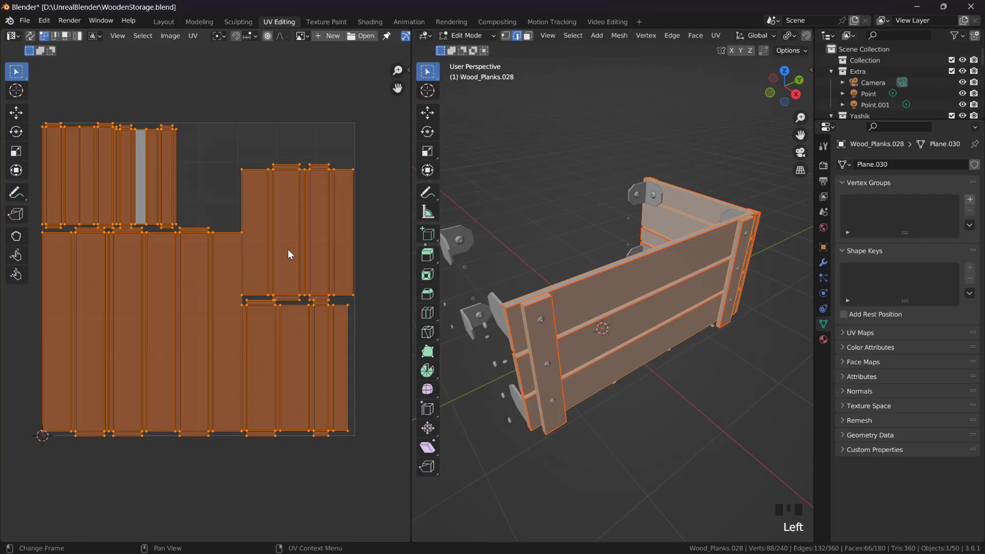
{"action": "middle_click_drag", "start_coordinate": [288, 249], "coordinate": [315, 227]}
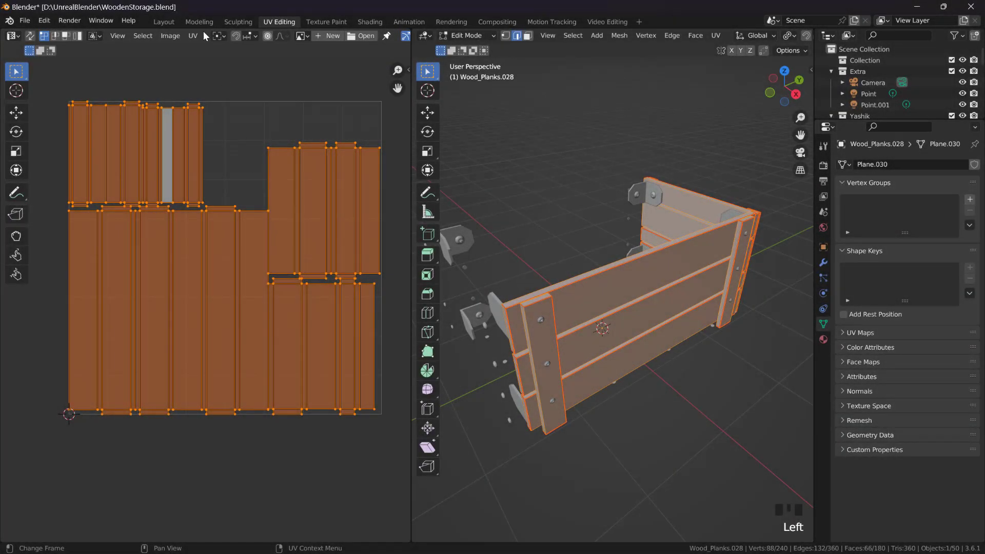
{"action": "left_click", "coordinate": [163, 21]}
{"action": "scroll", "coordinate": [532, 281], "scroll_direction": "down", "scroll_amount": 2}
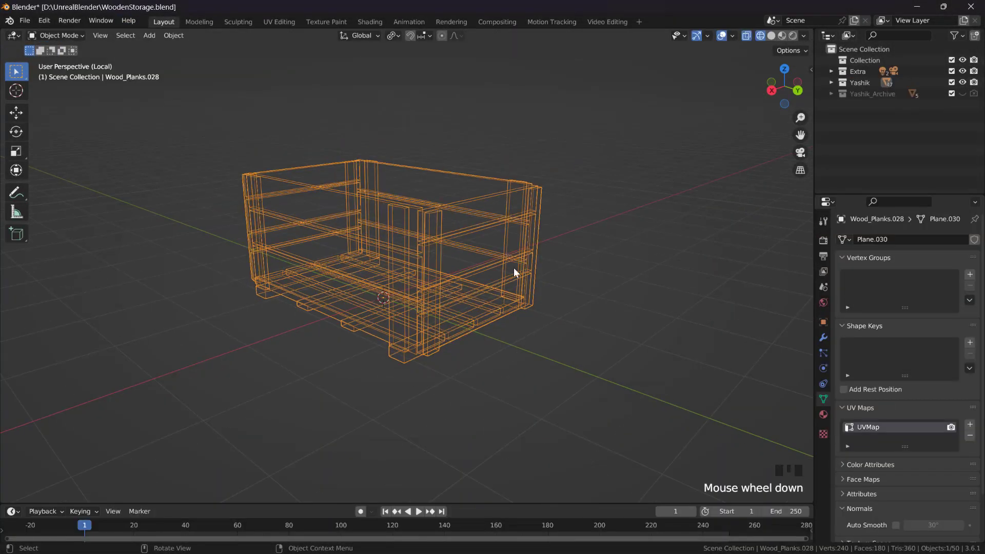
Return to Edit Mode in solid view, deselect the unwrapped boards and reveal all the hidden ones.
{"action": "key", "text": "Tab"}
{"action": "key", "text": "shift+z"}
{"action": "middle_click_drag", "start_coordinate": [568, 266], "coordinate": [567, 260]}
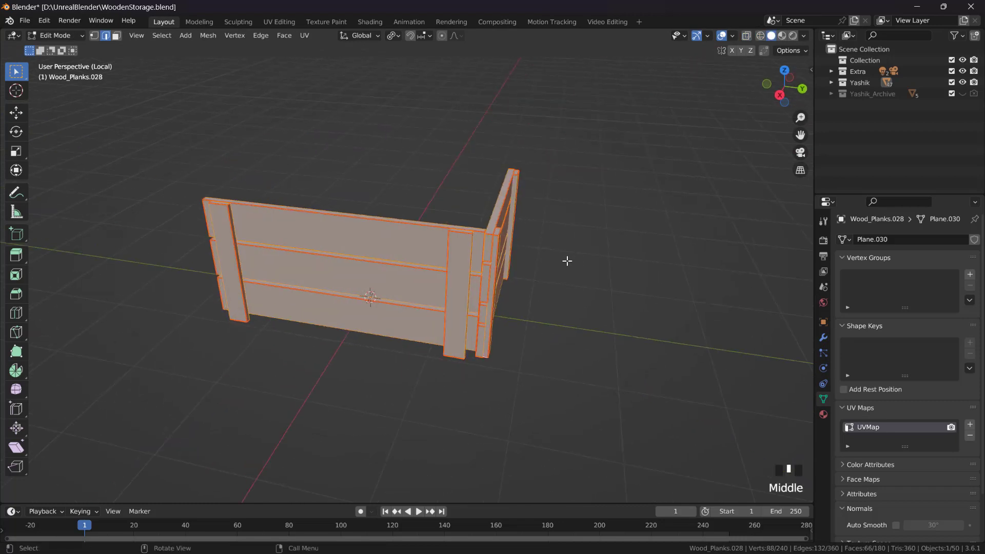
{"action": "scroll", "coordinate": [469, 255], "scroll_direction": "up", "scroll_amount": 2}
{"action": "mouse_move", "coordinate": [468, 255]}
{"action": "middle_mouse_down"}
{"action": "mouse_move", "coordinate": [455, 235]}
{"action": "mouse_move", "coordinate": [463, 250]}
{"action": "middle_mouse_up"}
{"action": "left_click", "coordinate": [456, 236]}
{"action": "key", "text": "alt+h"}
{"action": "middle_click_drag", "start_coordinate": [424, 183], "coordinate": [422, 199]}
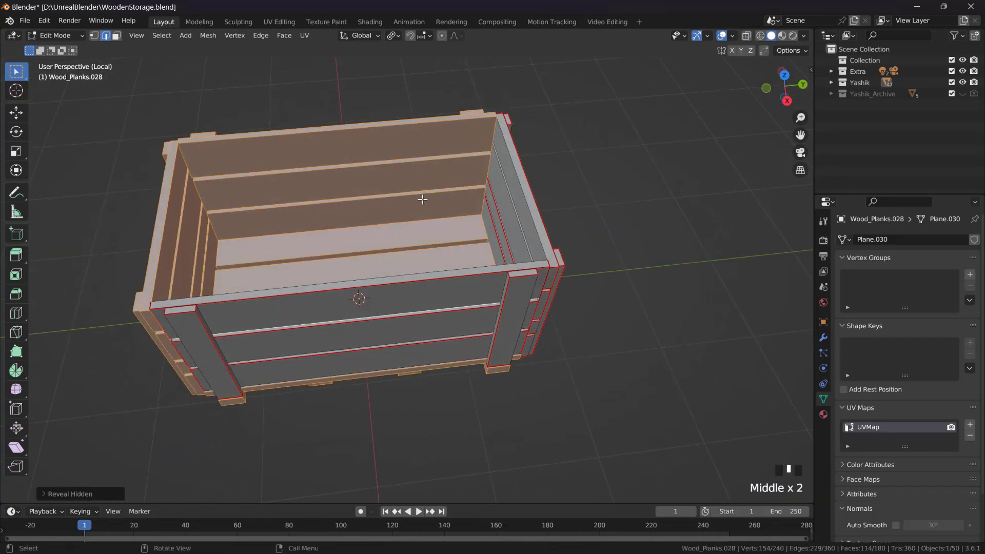
Select the three complete planks on the opposite long side in face mode and delete their faces.
{"action": "key", "text": "3"}
{"action": "left_click_drag", "start_coordinate": [350, 164], "coordinate": [364, 221]}
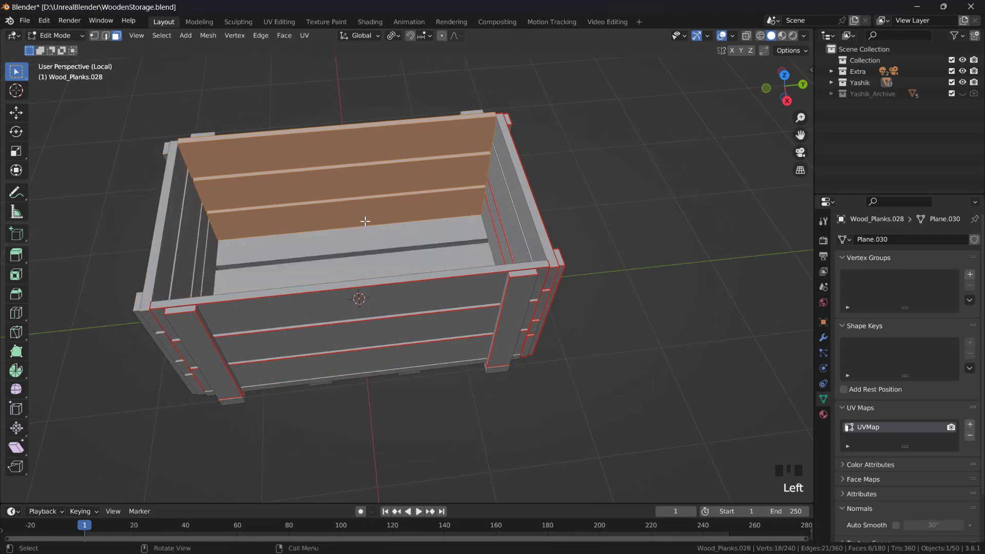
{"action": "key", "text": "x"}
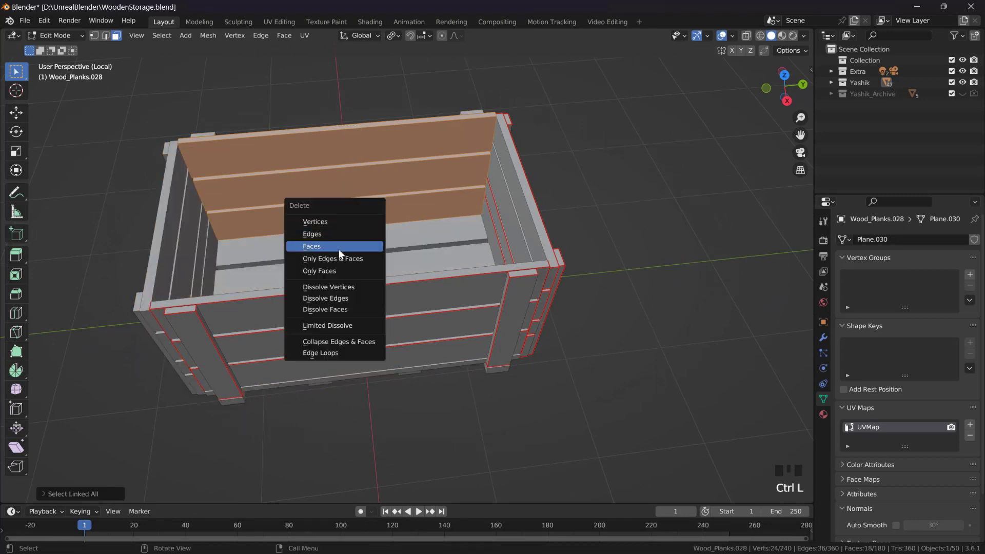
{"action": "left_click", "coordinate": [339, 251]}
Duplicate the three complete unwrapped long-side planks and place the copy on the opposite long side, using top view.
{"action": "middle_click_drag", "start_coordinate": [400, 307], "coordinate": [387, 247]}
{"action": "left_click", "coordinate": [354, 204]}
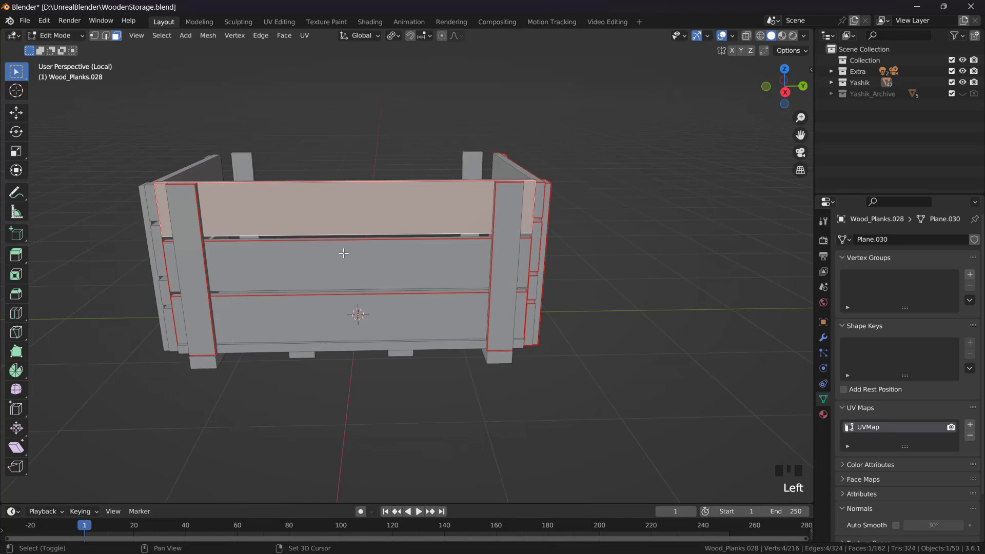
{"action": "left_click", "coordinate": [343, 253], "text": "shift"}
{"action": "left_click", "coordinate": [339, 311], "text": "shift"}
{"action": "middle_click_drag", "start_coordinate": [340, 310], "coordinate": [413, 289]}
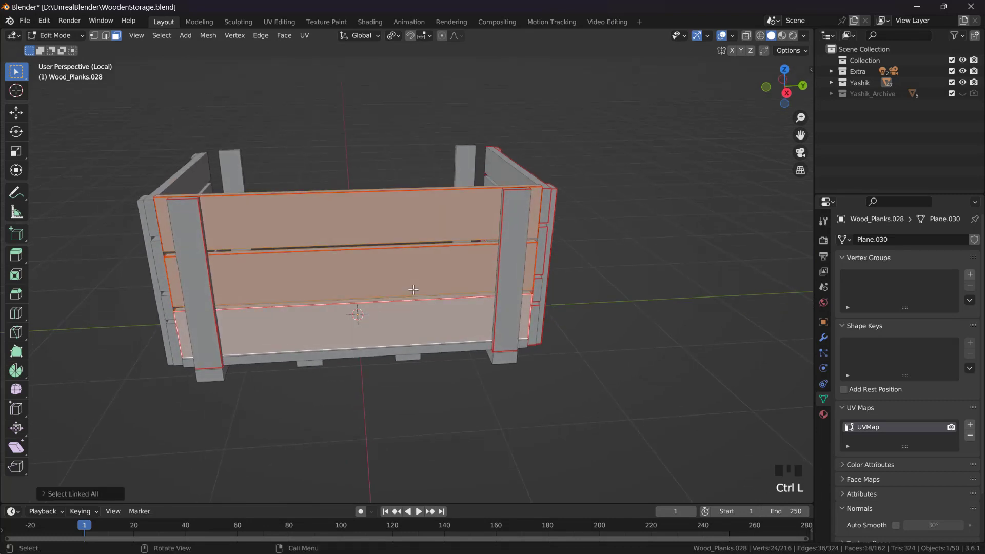
{"action": "key", "text": "KP_7"}
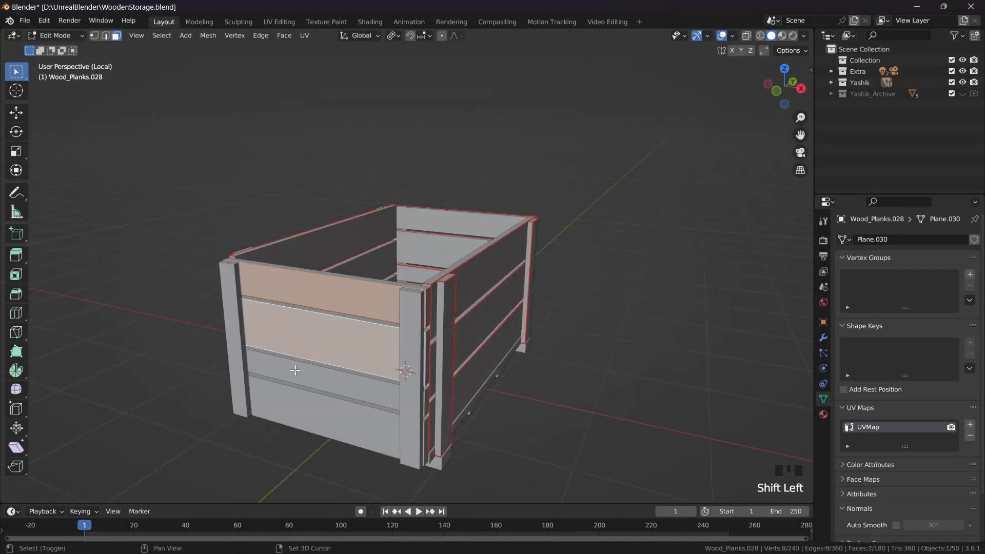
Add the two lower planks of the short side to the selection and delete all four short-side planks.
{"action": "left_click", "coordinate": [307, 373], "text": "shift"}
{"action": "left_click", "coordinate": [306, 408], "text": "shift"}
{"action": "key", "text": "x"}
Duplicate the four planks of the opposite short side, rotate the copy 180° about Z and place it on the open end.
{"action": "key", "text": "shift+c"}
{"action": "key", "text": "KP_7"}
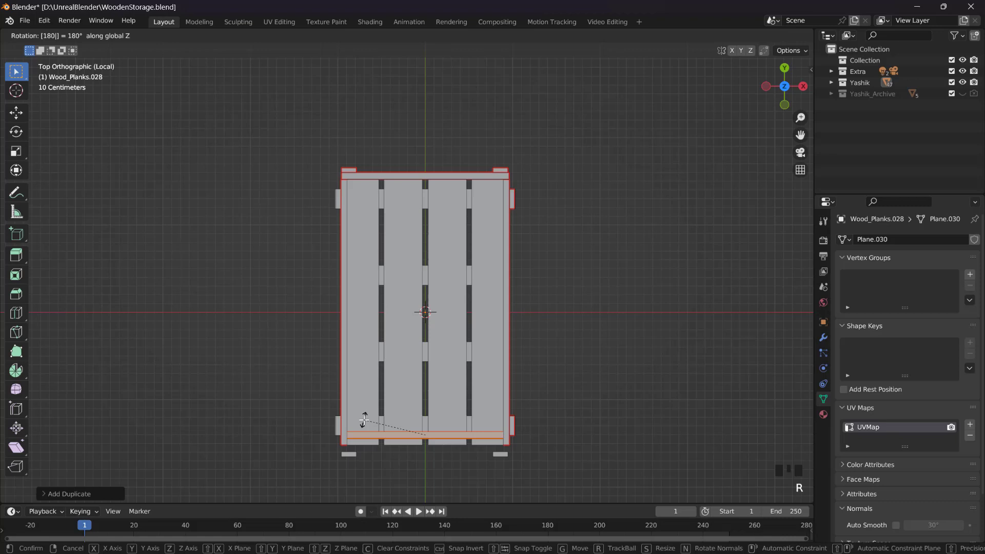
{"action": "scroll", "coordinate": [492, 277], "scroll_direction": "up", "scroll_amount": 2}
{"action": "key", "text": "g"}
{"action": "left_click", "coordinate": [556, 362]}
Select the crate's four bottom boards from below and delete them completely, undoing mistaken edits.
{"action": "middle_click_drag", "start_coordinate": [556, 363], "coordinate": [487, 110]}
{"action": "left_click", "coordinate": [549, 221]}
{"action": "left_click", "coordinate": [494, 270], "text": "shift"}
{"action": "left_click", "coordinate": [440, 318], "text": "shift"}
{"action": "left_click", "coordinate": [382, 359], "text": "shift"}
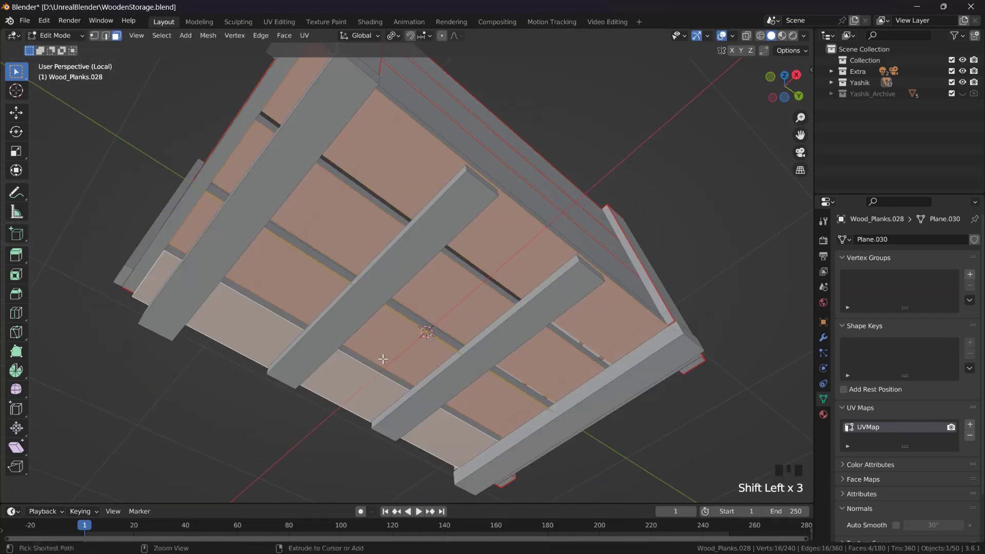
{"action": "key", "text": "x"}
{"action": "key", "text": "ctrl+z"}
{"action": "key", "text": "ctrl+z"}
{"action": "key", "text": "ctrl+z"}
{"action": "key", "text": "ctrl+z"}
Duplicate the three complete planks of the long side and move the copy down along Z, below the crate.
{"action": "left_click", "coordinate": [488, 220], "text": "shift"}
{"action": "left_click", "coordinate": [472, 174], "text": "shift"}
{"action": "key", "text": "ctrl+l"}
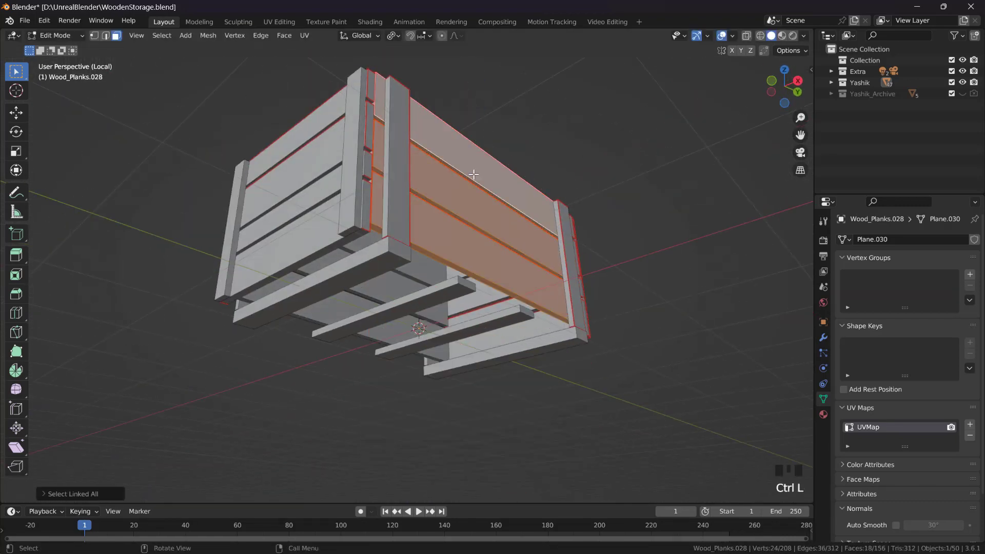
{"action": "key", "text": "shift+d"}
{"action": "key", "text": "z"}
{"action": "left_click", "coordinate": [526, 292]}
Undo the trial rotation, change the transform pivot point and rotate the three copied planks 90° about Y.
{"action": "key", "text": "r"}
{"action": "key", "text": "ctrl+z"}
{"action": "left_click", "coordinate": [393, 36]}
{"action": "left_click", "coordinate": [420, 97]}
{"action": "key", "text": "r"}
{"action": "key", "text": "y"}
{"action": "key", "text": "9"}
{"action": "key", "text": "0"}
{"action": "key", "text": "Return"}
Move the three flat planks into the crate's open bottom, using front view and X-ray wireframe for alignment.
{"action": "key", "text": "KP_1"}
{"action": "key", "text": "shift+z"}
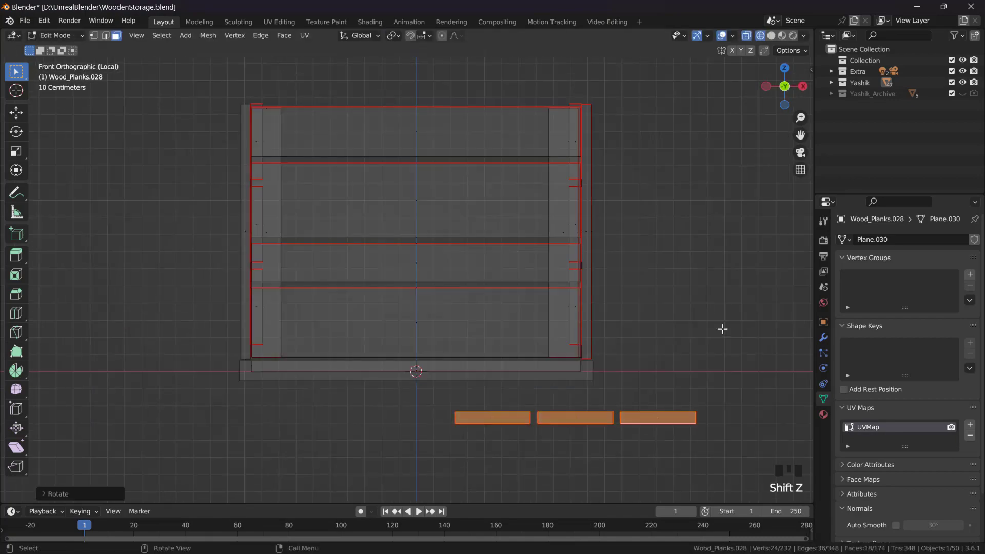
{"action": "left_click", "coordinate": [731, 262]}
{"action": "key", "text": "shift+z"}
{"action": "mouse_move", "coordinate": [731, 262]}
{"action": "middle_mouse_down"}
{"action": "mouse_move", "coordinate": [488, 164]}
{"action": "mouse_move", "coordinate": [605, 113]}
{"action": "middle_mouse_up"}
{"action": "middle_click_drag", "start_coordinate": [318, 329], "coordinate": [696, 290], "text": "shift"}
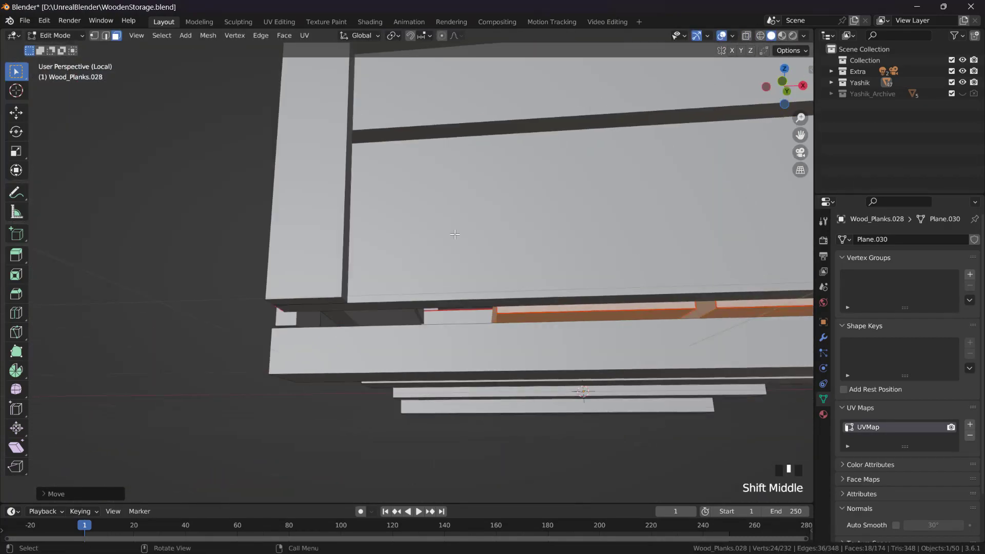
Duplicate one complete bottom board into the remaining gap and scale it along X to fit.
{"action": "left_click", "coordinate": [563, 196]}
{"action": "key", "text": "ctrl+l"}
{"action": "mouse_move", "coordinate": [569, 252]}
{"action": "middle_mouse_down"}
{"action": "mouse_move", "coordinate": [563, 196]}
{"action": "mouse_move", "coordinate": [661, 187]}
{"action": "middle_mouse_up"}
{"action": "key", "text": "shift+d"}
{"action": "key", "text": "Escape"}
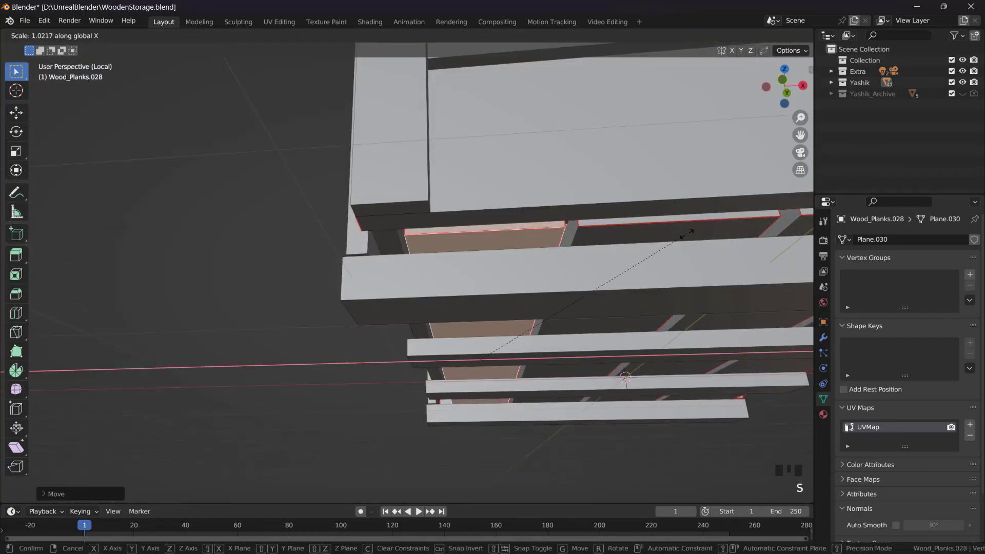
{"action": "left_click", "coordinate": [686, 234]}
{"action": "middle_click_drag", "start_coordinate": [686, 234], "coordinate": [521, 303]}
{"action": "key", "text": "KP_7"}
{"action": "left_click", "coordinate": [518, 267]}
{"action": "key", "text": "ctrl+l"}
{"action": "key", "text": "Tab"}
Select the complete middle plank on the long side and scale it by about 1.14 along Z.
{"action": "middle_click_drag", "start_coordinate": [598, 266], "coordinate": [523, 230]}
{"action": "left_click", "coordinate": [521, 201]}
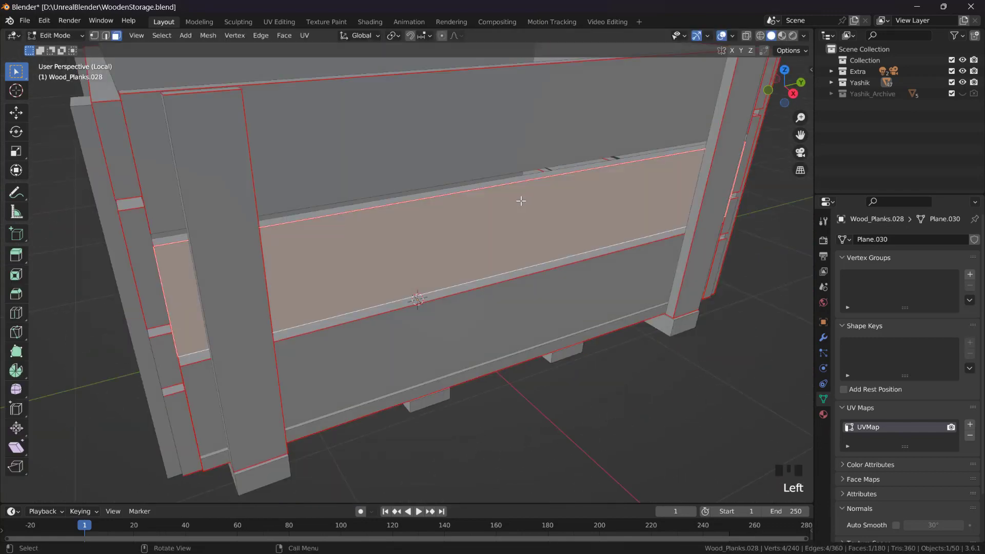
{"action": "scroll", "coordinate": [520, 200], "scroll_direction": "down", "scroll_amount": 3}
{"action": "left_click", "coordinate": [518, 164]}
{"action": "key", "text": "ctrl+l"}
{"action": "key", "text": "s"}
{"action": "key", "text": "z"}
{"action": "left_click", "coordinate": [565, 121]}
{"action": "key", "text": "KP_3"}
{"action": "middle_click_drag", "start_coordinate": [565, 121], "coordinate": [587, 214], "text": "shift"}
{"action": "scroll", "coordinate": [588, 214], "scroll_direction": "up", "scroll_amount": 3}
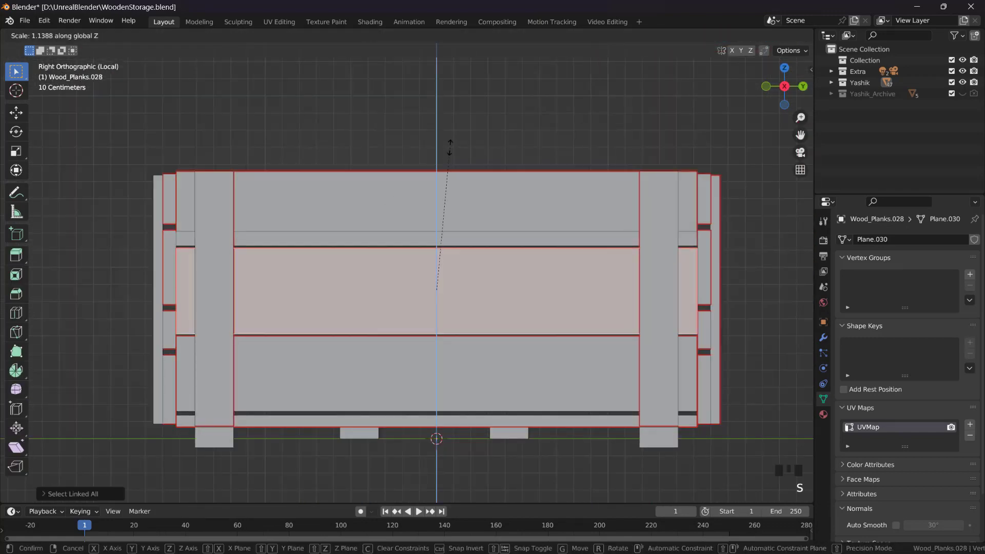
{"action": "left_click", "coordinate": [450, 147]}
Examine the rebuilt crate from several angles in Object Mode and return to Edit Mode.
{"action": "key", "text": "Tab"}
{"action": "key", "text": "Tab"}
{"action": "middle_click_drag", "start_coordinate": [528, 237], "coordinate": [568, 244]}
{"action": "key", "text": "Tab"}
{"action": "scroll", "coordinate": [720, 125], "scroll_direction": "down", "scroll_amount": 4}
{"action": "middle_click_drag", "start_coordinate": [719, 125], "coordinate": [715, 323]}
{"action": "key", "text": "Tab"}
{"action": "scroll", "coordinate": [715, 323], "scroll_direction": "up", "scroll_amount": 4}
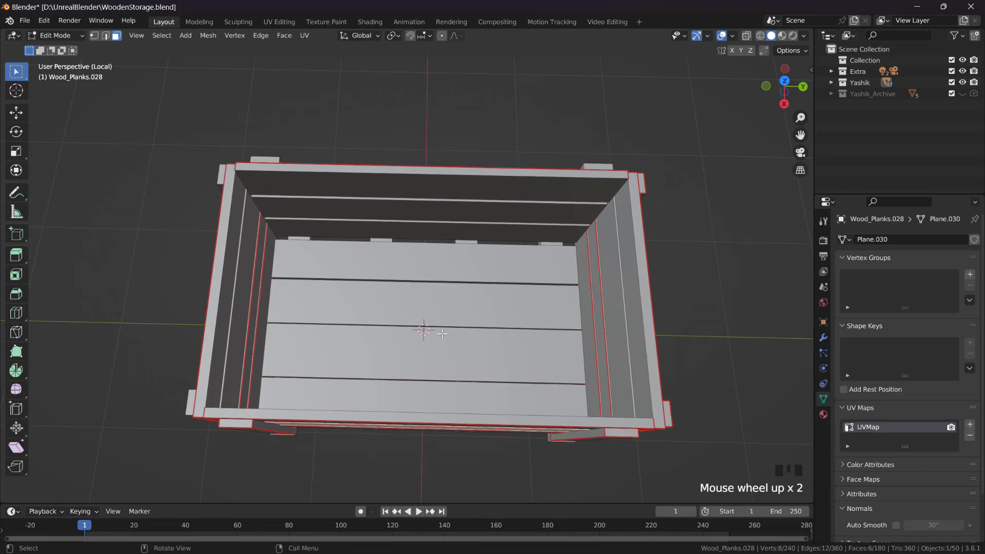
Select the two complete corner posts on one short side and delete them.
{"action": "middle_click_drag", "start_coordinate": [395, 313], "coordinate": [455, 226]}
{"action": "left_click", "coordinate": [317, 287]}
{"action": "left_click", "coordinate": [160, 224], "text": "shift"}
{"action": "key", "text": "ctrl+l"}
{"action": "key", "text": "x"}
{"action": "left_click", "coordinate": [169, 202]}
Duplicate the two posts of the remaining short side, rotate the copy and place it along Y against the opposite end.
{"action": "middle_click_drag", "start_coordinate": [567, 200], "coordinate": [547, 310]}
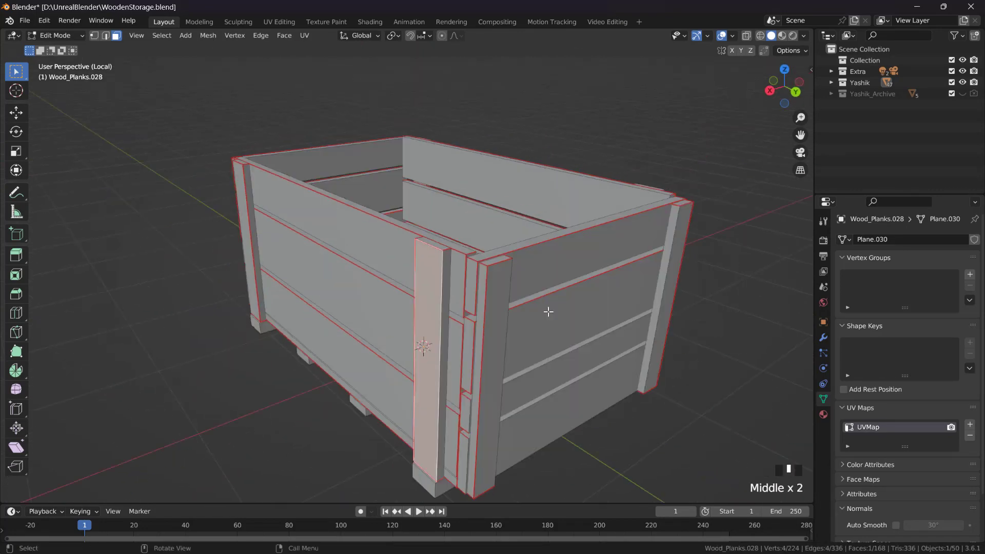
{"action": "left_click", "coordinate": [497, 302]}
{"action": "left_click", "coordinate": [672, 251], "text": "shift"}
{"action": "key", "text": "ctrl+l"}
{"action": "key", "text": "KP_7"}
{"action": "key", "text": "shift+d"}
{"action": "key", "text": "y"}
{"action": "left_click", "coordinate": [595, 226]}
{"action": "middle_click_drag", "start_coordinate": [595, 226], "coordinate": [595, 162], "text": "shift"}
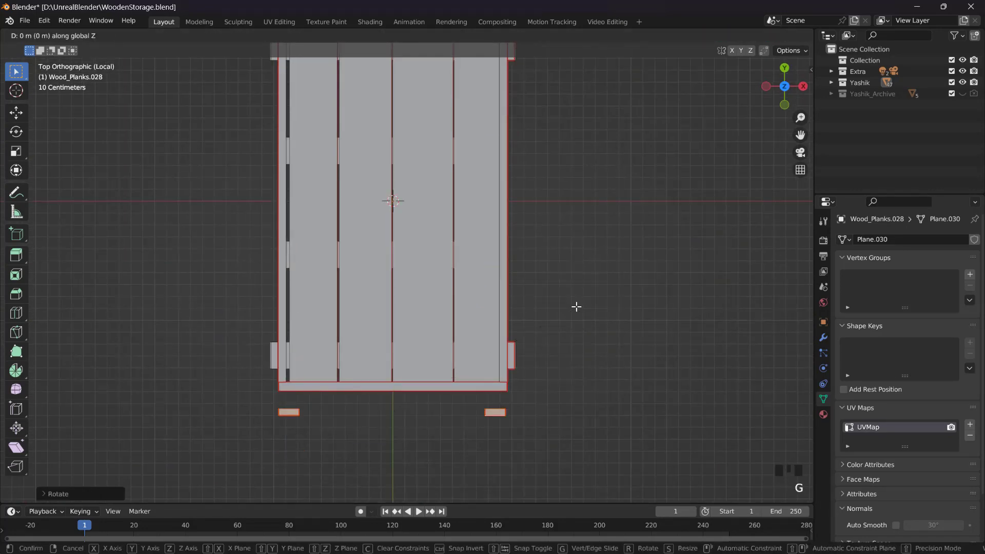
{"action": "key", "text": "y"}
{"action": "left_click", "coordinate": [577, 288]}
Select the two complete posts on one long side and delete them.
{"action": "middle_click_drag", "start_coordinate": [576, 288], "coordinate": [759, 267]}
{"action": "left_click", "coordinate": [422, 308]}
{"action": "left_click", "coordinate": [139, 180], "text": "shift"}
{"action": "key", "text": "ctrl+l"}
{"action": "key", "text": "x"}
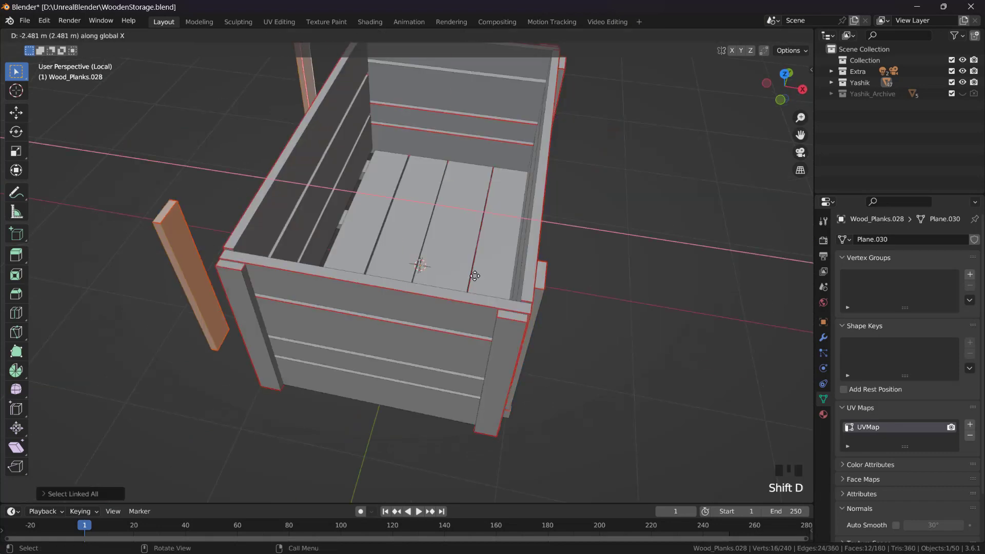
Duplicate the opposite long side's two posts along X, rotate the copy 180° about Z and place it on the bare long side.
{"action": "left_click", "coordinate": [474, 276]}
{"action": "key", "text": "r"}
{"action": "key", "text": "z"}
{"action": "key", "text": "1"}
{"action": "key", "text": "8"}
{"action": "key", "text": "0"}
{"action": "key", "text": "Return"}
{"action": "key", "text": "KP_7"}
{"action": "middle_click_drag", "start_coordinate": [475, 275], "coordinate": [482, 192]}
{"action": "key", "text": "KP_7"}
{"action": "key", "text": "g"}
{"action": "key", "text": "y"}
{"action": "key", "text": "ctrl+s"}
{"action": "left_click", "coordinate": [482, 192]}
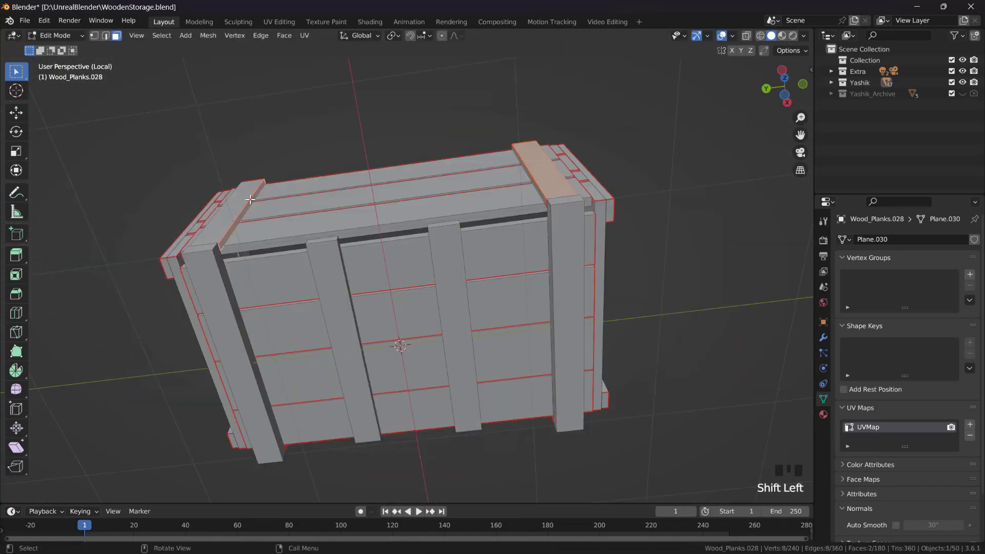
Try to duplicate the two long-side posts and rotate the copy 90° for the bottom beams, and delete it.
{"action": "key", "text": "ctrl+l"}
{"action": "key", "text": "KP_3"}
{"action": "scroll", "coordinate": [537, 239], "scroll_direction": "down", "scroll_amount": 2}
{"action": "key", "text": "shift+d"}
{"action": "left_click", "coordinate": [544, 354]}
{"action": "key", "text": "r"}
{"action": "key", "text": "9"}
{"action": "key", "text": "0"}
{"action": "key", "text": "Return"}
{"action": "key", "text": "KP_1"}
{"action": "middle_click_drag", "start_coordinate": [549, 354], "coordinate": [569, 323]}
{"action": "key", "text": "x"}
{"action": "key", "text": "f"}
Select the two complete long-side posts, duplicate them and move the copy down along Z, below the crate.
{"action": "left_click", "coordinate": [482, 231]}
{"action": "middle_click_drag", "start_coordinate": [482, 230], "coordinate": [374, 209]}
{"action": "key", "text": "ctrl+l"}
{"action": "key", "text": "shift+s"}
{"action": "key", "text": "Escape"}
{"action": "key", "text": "shift+d"}
{"action": "key", "text": "z"}
{"action": "left_click", "coordinate": [630, 276]}
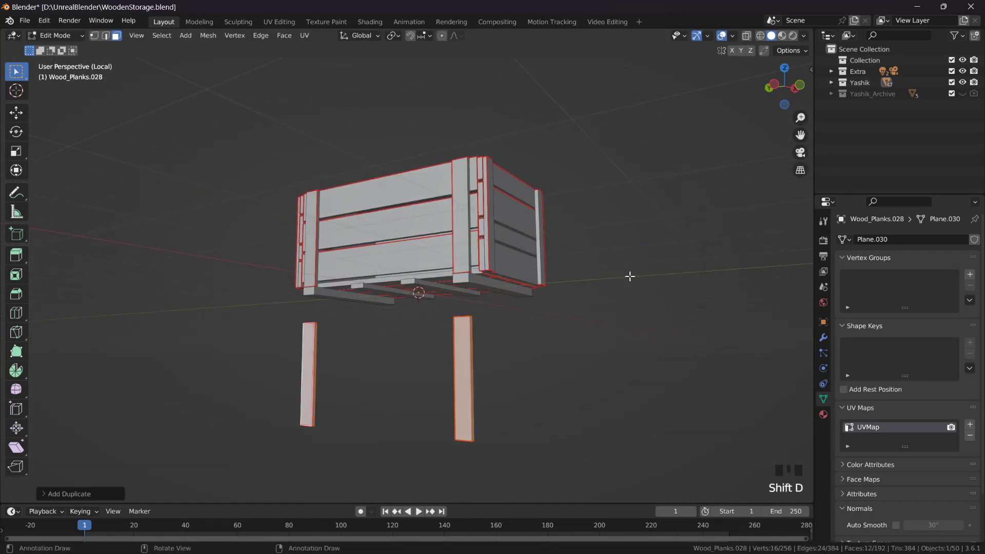
Rotate the two copied posts 90° about Y so they lie flat.
{"action": "middle_click_drag", "start_coordinate": [630, 276], "coordinate": [625, 301]}
{"action": "key", "text": "r"}
{"action": "key", "text": "y"}
{"action": "key", "text": "r"}
{"action": "key", "text": "r"}
{"action": "key", "text": "y"}
{"action": "key", "text": "9"}
{"action": "key", "text": "0"}
{"action": "key", "text": "Return"}
Move the two flat beams under the crate's bottom, using front view and X-ray wireframe for alignment.
{"action": "key", "text": "KP_1"}
{"action": "scroll", "coordinate": [624, 303], "scroll_direction": "up", "scroll_amount": 3}
{"action": "key", "text": "shift+z"}
{"action": "key", "text": "g"}
{"action": "left_click", "coordinate": [701, 266]}
{"action": "key", "text": "z"}
{"action": "middle_click_drag", "start_coordinate": [728, 339], "coordinate": [628, 304]}
Place one copied beam against the underside as a middle support and scale it up to the crate's width in bottom view.
{"action": "key", "text": "g"}
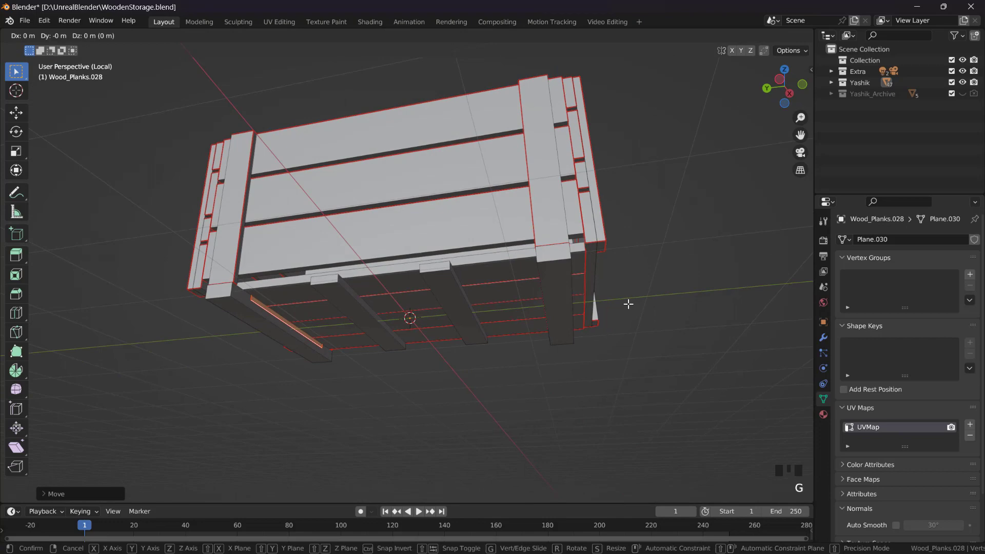
{"action": "key", "text": "KP_1"}
{"action": "key", "text": "KP_3"}
{"action": "key", "text": "ctrl+l"}
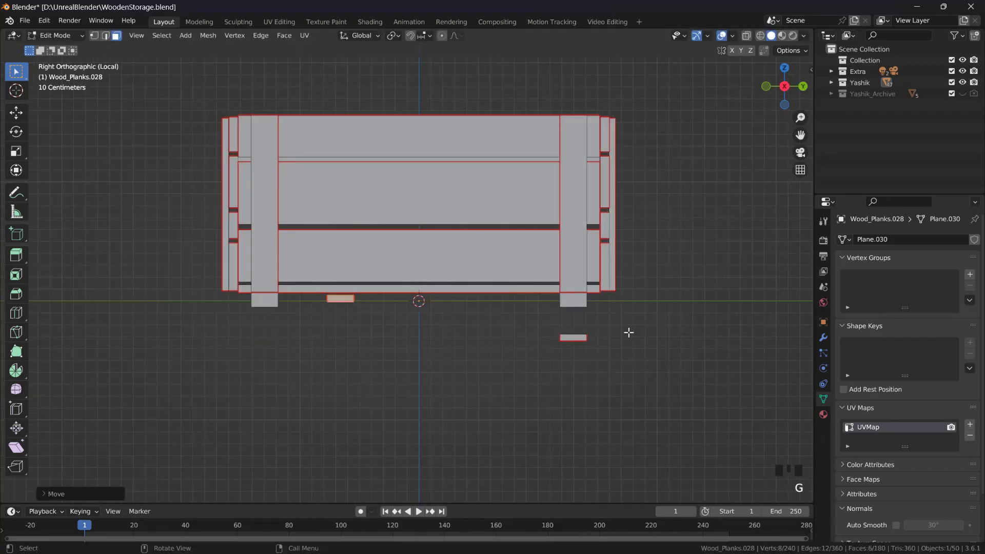
{"action": "key", "text": "ctrl+KP_7"}
{"action": "key", "text": "s"}
{"action": "left_click", "coordinate": [700, 238]}
{"action": "scroll", "coordinate": [701, 238], "scroll_direction": "down", "scroll_amount": 1}
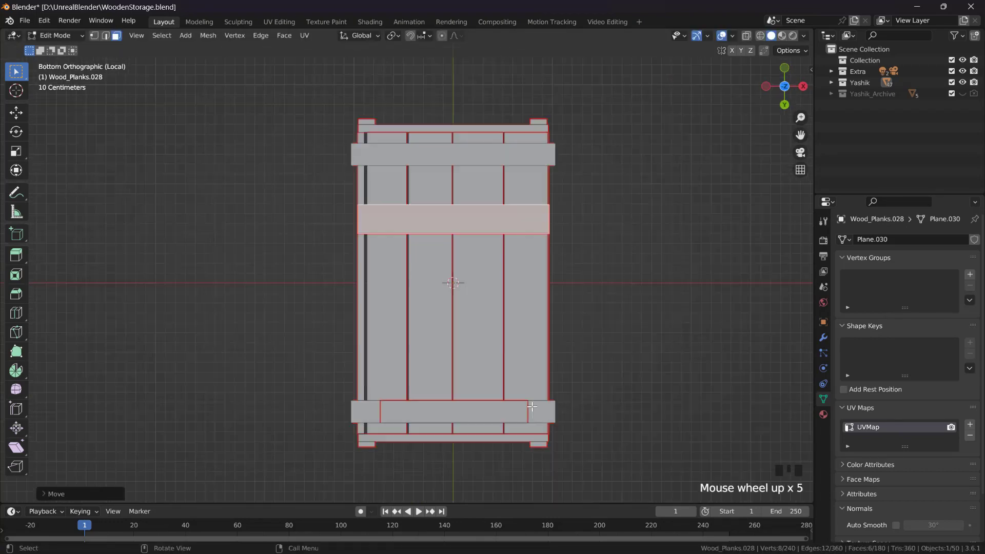
Place the second copied beam against the underside as another middle support, scaled to the crate's width in bottom view.
{"action": "left_click", "coordinate": [508, 412]}
{"action": "key", "text": "KP_3"}
{"action": "key", "text": "ctrl+l"}
{"action": "key", "text": "g"}
{"action": "left_click", "coordinate": [495, 301]}
{"action": "key", "text": "ctrl+KP_7"}
{"action": "scroll", "coordinate": [677, 359], "scroll_direction": "up", "scroll_amount": 2}
{"action": "key", "text": "s"}
{"action": "key", "text": "Escape"}
{"action": "scroll", "coordinate": [639, 319], "scroll_direction": "down", "scroll_amount": 4}
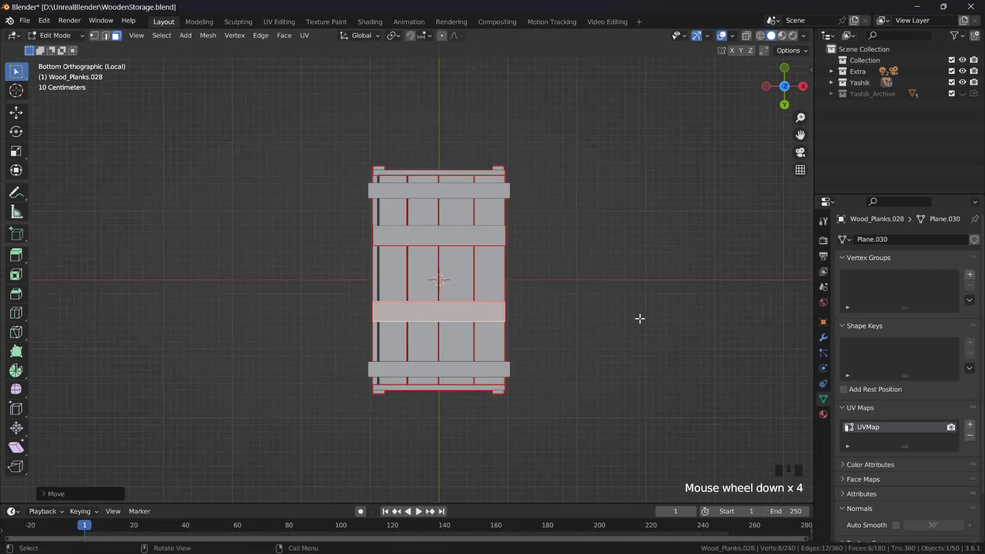
Duplicate a middle beam to the crate's end and scale it to match the outer end beam, checking it in front view.
{"action": "middle_click_drag", "start_coordinate": [640, 319], "coordinate": [564, 234]}
{"action": "scroll", "coordinate": [563, 270], "scroll_direction": "up", "scroll_amount": 4}
{"action": "key", "text": "ctrl+l"}
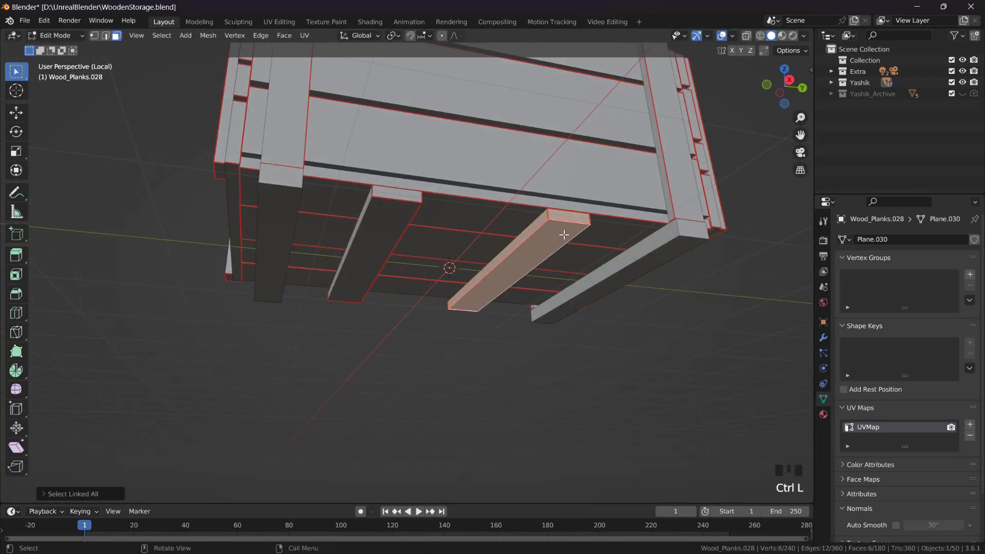
{"action": "left_click", "coordinate": [356, 265]}
{"action": "key", "text": "r"}
{"action": "key", "text": "z"}
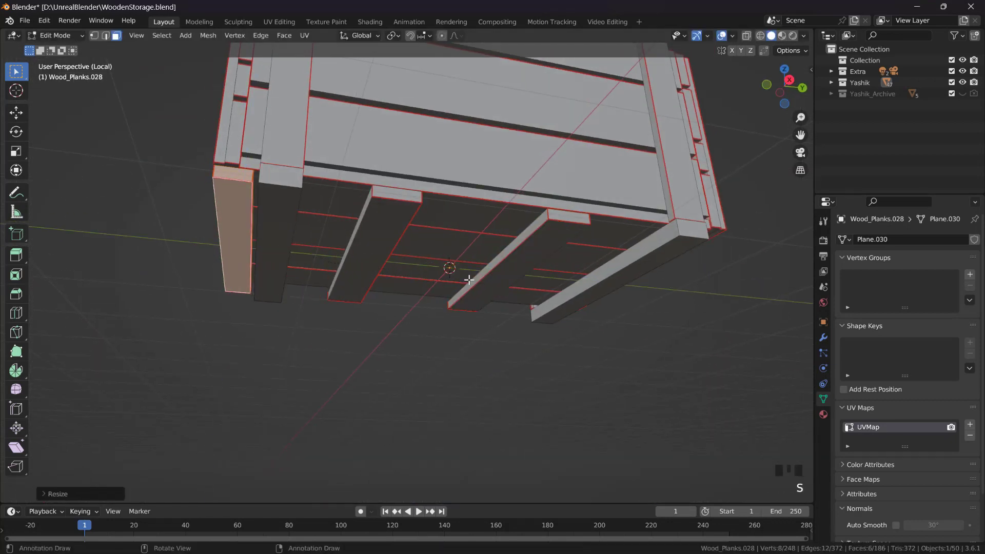
{"action": "middle_click_drag", "start_coordinate": [469, 279], "coordinate": [667, 359]}
{"action": "key", "text": "s"}
{"action": "key", "text": "z"}
{"action": "left_click", "coordinate": [730, 402]}
{"action": "key", "text": "KP_1"}
{"action": "key", "text": "s"}
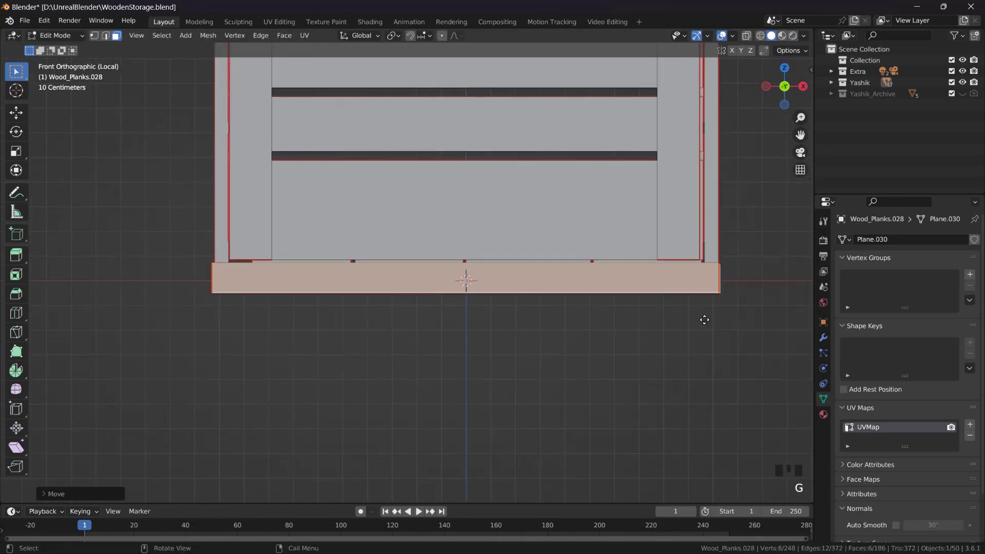
{"action": "left_click", "coordinate": [704, 320]}
Delete the original end beam and move its replacement into position along Y in bottom view.
{"action": "middle_click_drag", "start_coordinate": [666, 308], "coordinate": [462, 216]}
{"action": "middle_click_drag", "start_coordinate": [462, 215], "coordinate": [419, 176], "text": "shift"}
{"action": "key", "text": "x"}
{"action": "left_click", "coordinate": [400, 156]}
{"action": "key", "text": "ctrl+l"}
{"action": "key", "text": "ctrl+KP_7"}
{"action": "key", "text": "g"}
{"action": "key", "text": "y"}
{"action": "left_click", "coordinate": [574, 244]}
{"action": "middle_click_drag", "start_coordinate": [465, 280], "coordinate": [472, 116], "text": "shift"}
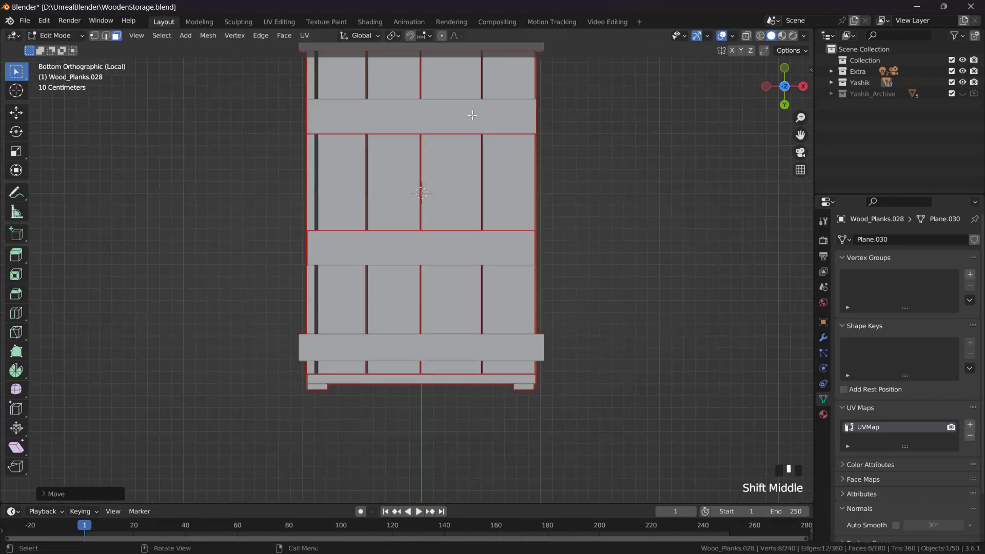
{"action": "scroll", "coordinate": [453, 288], "scroll_direction": "down", "scroll_amount": 2}
Duplicate a middle beam and move the copy along Y onto the opposite end beam's position.
{"action": "left_click", "coordinate": [456, 254]}
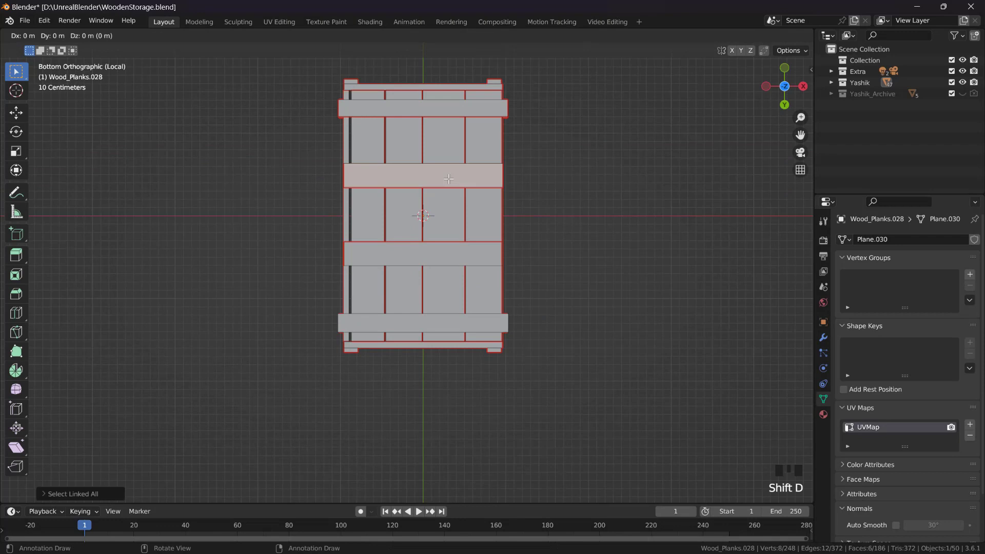
{"action": "left_click", "coordinate": [556, 330]}
{"action": "left_click", "coordinate": [496, 323]}
{"action": "key", "text": "ctrl+l"}
{"action": "key", "text": "g"}
{"action": "key", "text": "y"}
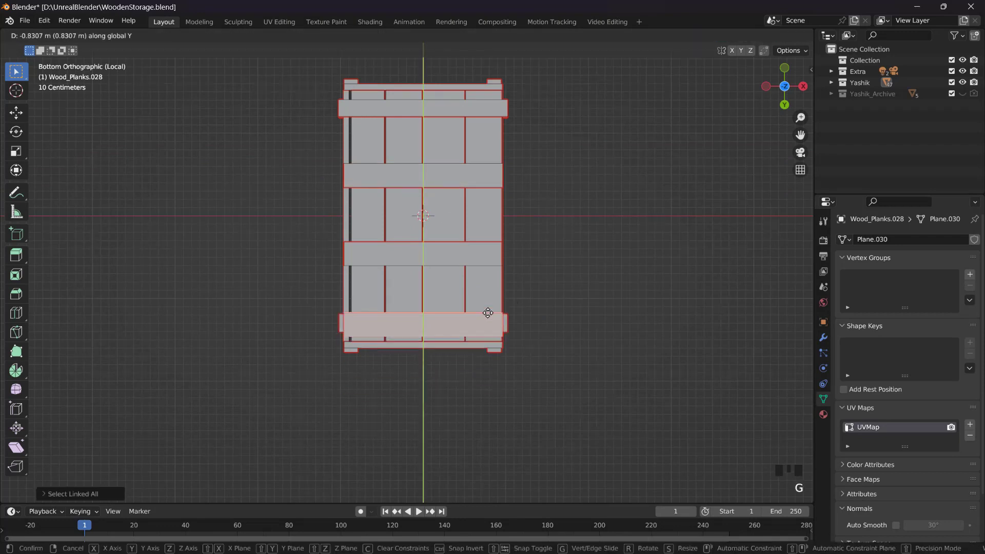
{"action": "left_click", "coordinate": [441, 310]}
Scale the copied end beam along Y and Z to match the beam it replaces, using bottom and right views.
{"action": "scroll", "coordinate": [436, 308], "scroll_direction": "up", "scroll_amount": 6}
{"action": "key", "text": "s"}
{"action": "key", "text": "y"}
{"action": "left_click", "coordinate": [636, 186]}
{"action": "key", "text": "KP_3"}
{"action": "key", "text": "s"}
{"action": "key", "text": "z"}
{"action": "left_click", "coordinate": [764, 220]}
{"action": "scroll", "coordinate": [636, 244], "scroll_direction": "up", "scroll_amount": 3}
{"action": "scroll", "coordinate": [636, 244], "scroll_direction": "up", "scroll_amount": 2}
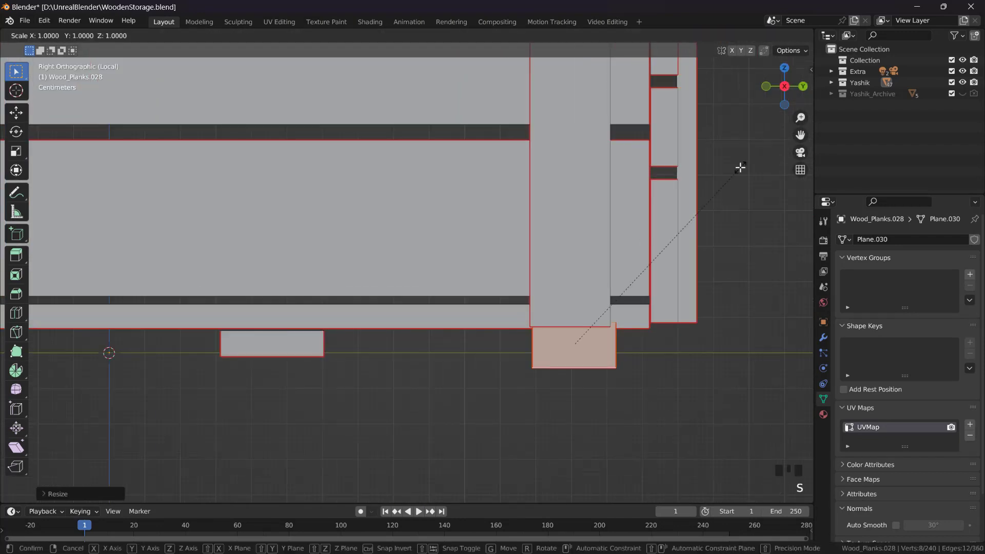
{"action": "scroll", "coordinate": [622, 275], "scroll_direction": "down", "scroll_amount": 1}
{"action": "scroll", "coordinate": [631, 257], "scroll_direction": "up", "scroll_amount": 5}
{"action": "key", "text": "ctrl+KP_7"}
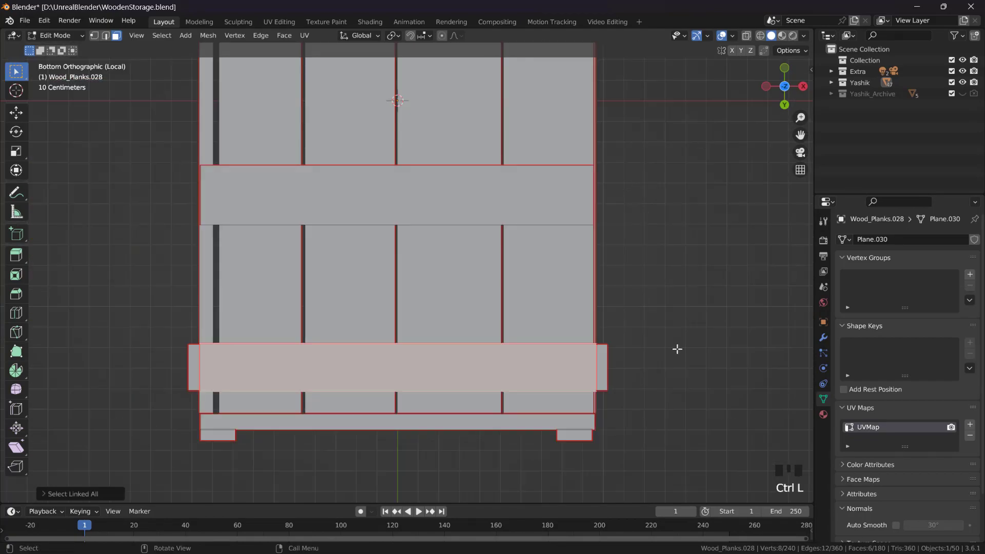
{"action": "middle_click_drag", "start_coordinate": [677, 349], "coordinate": [509, 291]}
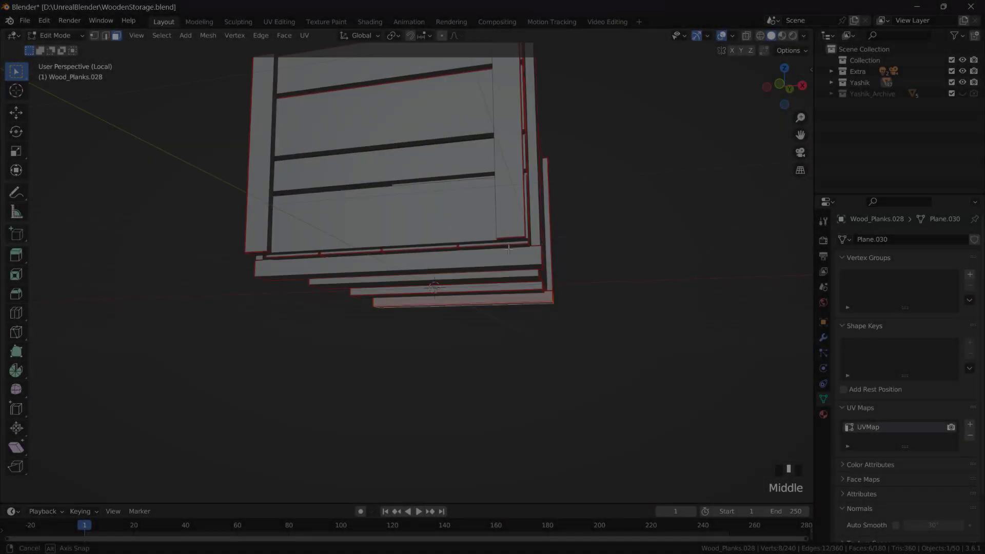
{"action": "middle_click_drag", "start_coordinate": [513, 277], "coordinate": [570, 266]}
{"action": "scroll", "coordinate": [528, 277], "scroll_direction": "down", "scroll_amount": 2}
Select all plank faces and inspect their combined UV layout in the UV Editing workspace.
{"action": "left_click", "coordinate": [281, 22]}
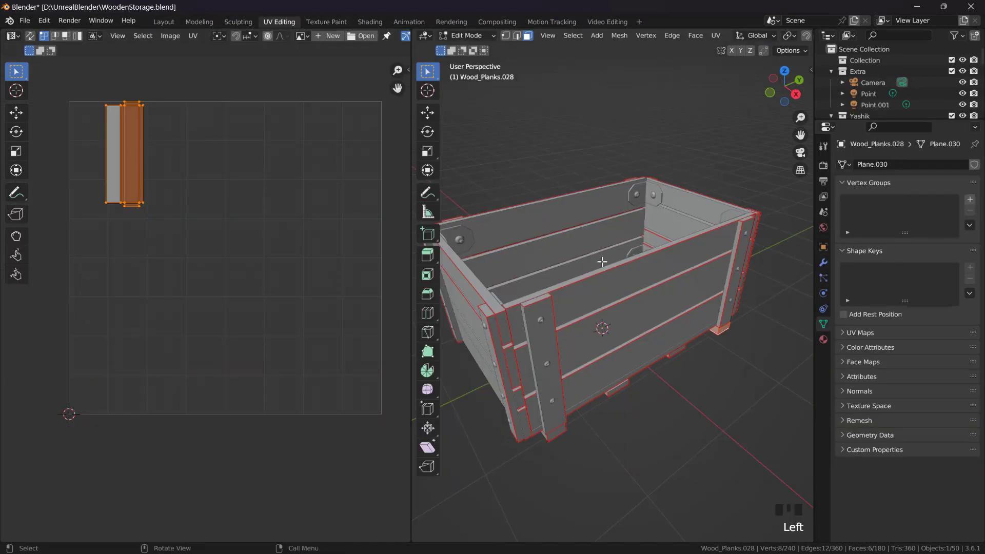
{"action": "key", "text": "a"}
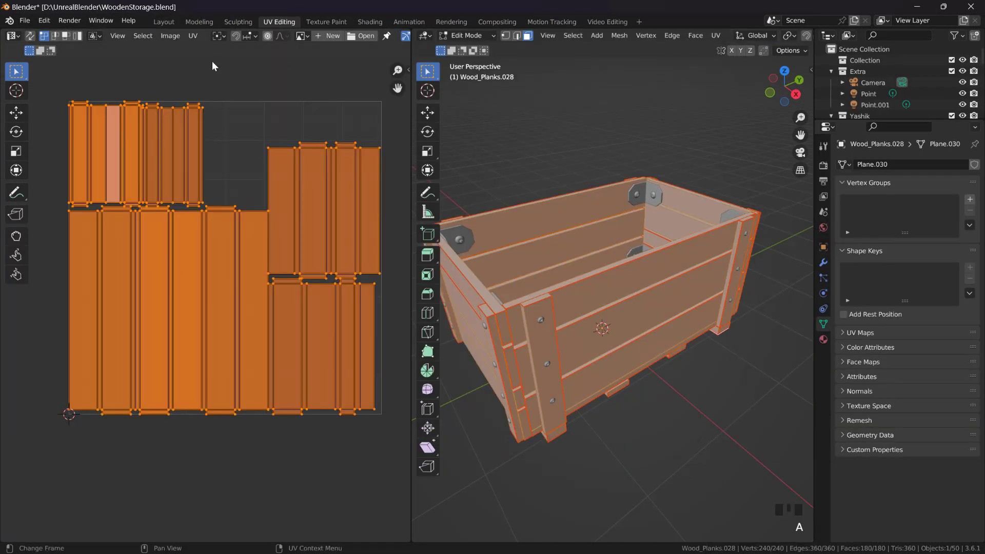
{"action": "left_click", "coordinate": [171, 23]}
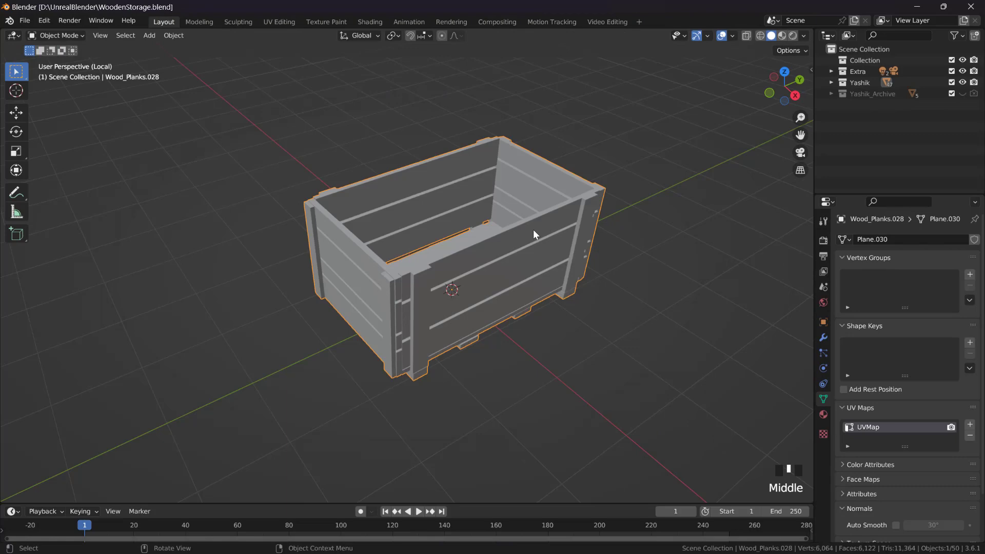
Leave local view and delete the four metal corner brackets at one end of the crate.
{"action": "key", "text": "slash"}
{"action": "middle_click_drag", "start_coordinate": [534, 234], "coordinate": [420, 167]}
{"action": "key", "text": "Tab"}
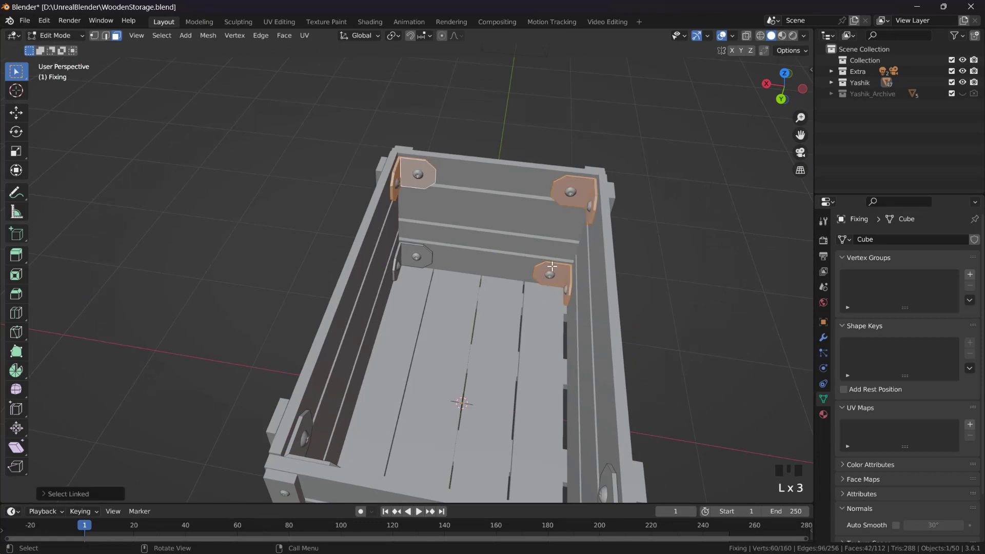
{"action": "key", "text": "x"}
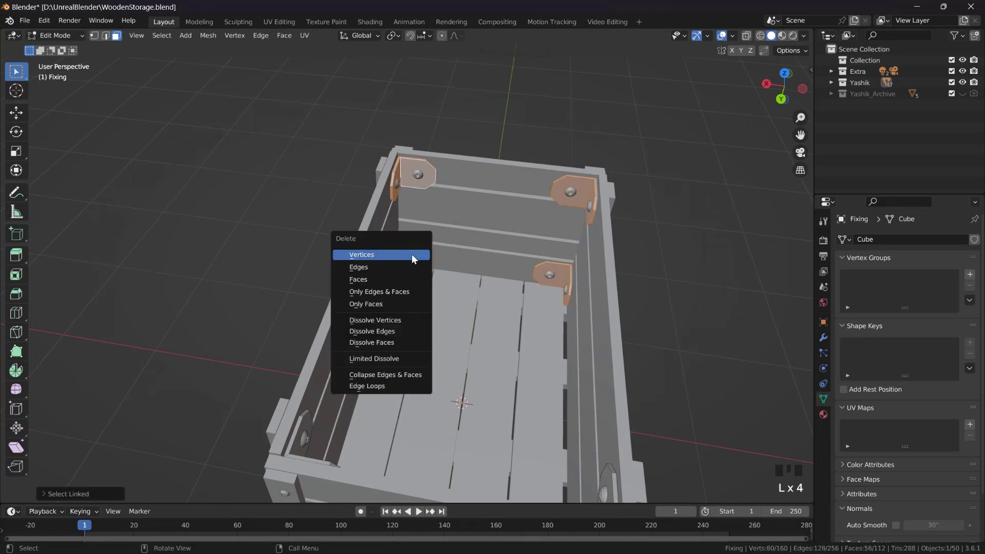
{"action": "left_click", "coordinate": [411, 255]}
{"action": "middle_click_drag", "start_coordinate": [412, 255], "coordinate": [573, 209]}
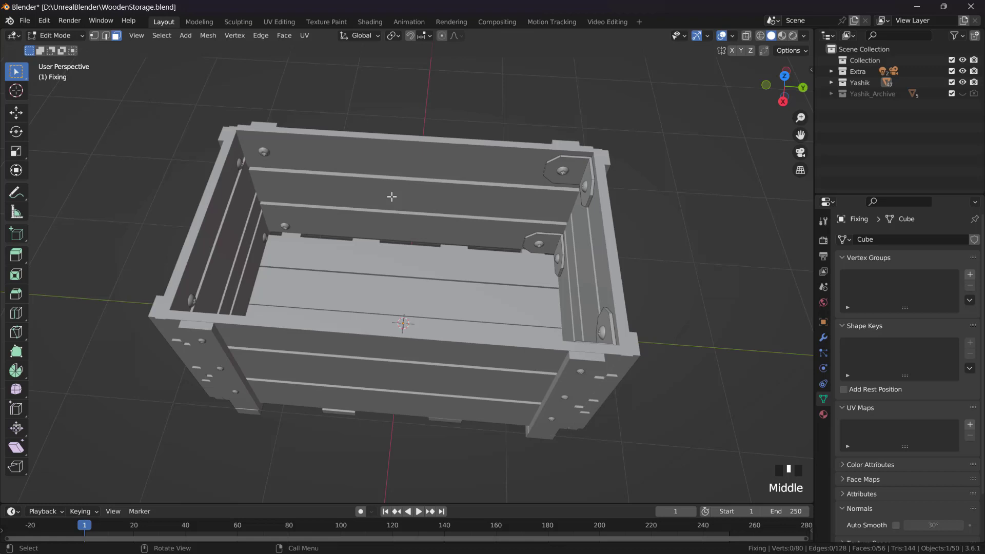
Select the inner bolts at the end without brackets in wireframe, delete them and return to solid shading.
{"action": "middle_click_drag", "start_coordinate": [391, 196], "coordinate": [471, 207]}
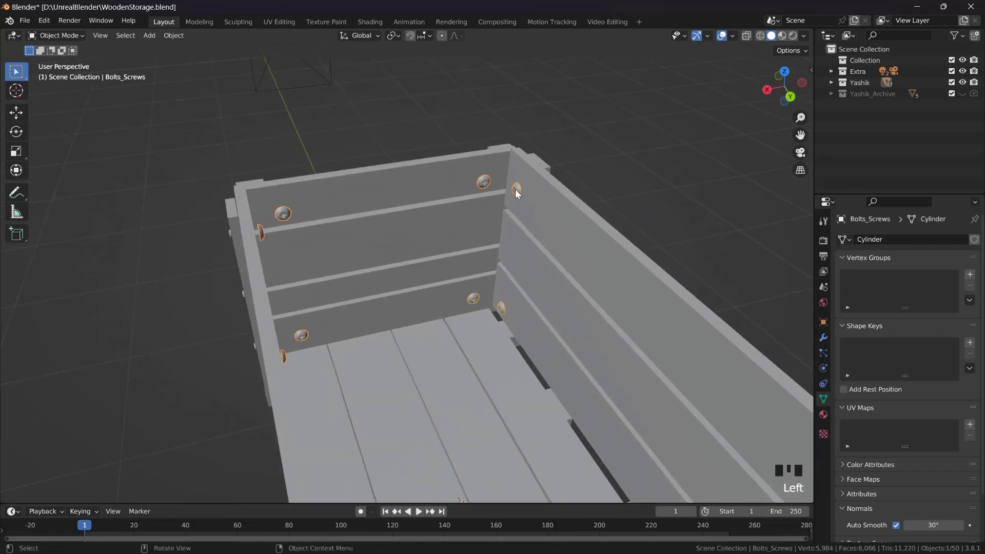
{"action": "key", "text": "shift+z"}
{"action": "scroll", "coordinate": [505, 216], "scroll_direction": "down", "scroll_amount": 3}
{"action": "middle_click_drag", "start_coordinate": [504, 217], "coordinate": [314, 147]}
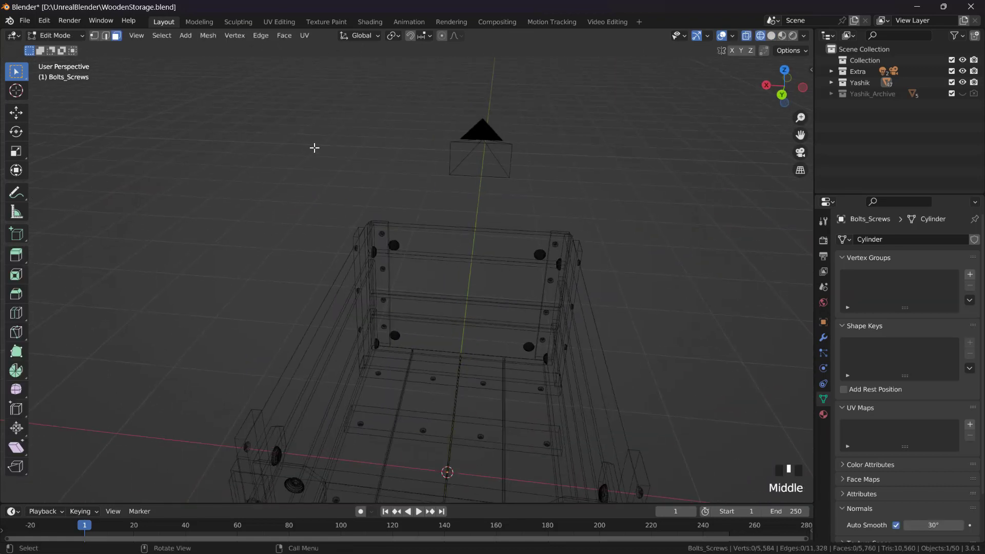
{"action": "left_click_drag", "start_coordinate": [314, 147], "coordinate": [548, 294]}
{"action": "mouse_move", "coordinate": [572, 302]}
{"action": "middle_mouse_down"}
{"action": "mouse_move", "coordinate": [599, 279]}
{"action": "mouse_move", "coordinate": [574, 323]}
{"action": "mouse_move", "coordinate": [655, 366]}
{"action": "middle_mouse_up"}
{"action": "key", "text": "h"}
{"action": "key", "text": "z"}
{"action": "left_click", "coordinate": [721, 367]}
{"action": "middle_click_drag", "start_coordinate": [500, 241], "coordinate": [559, 221]}
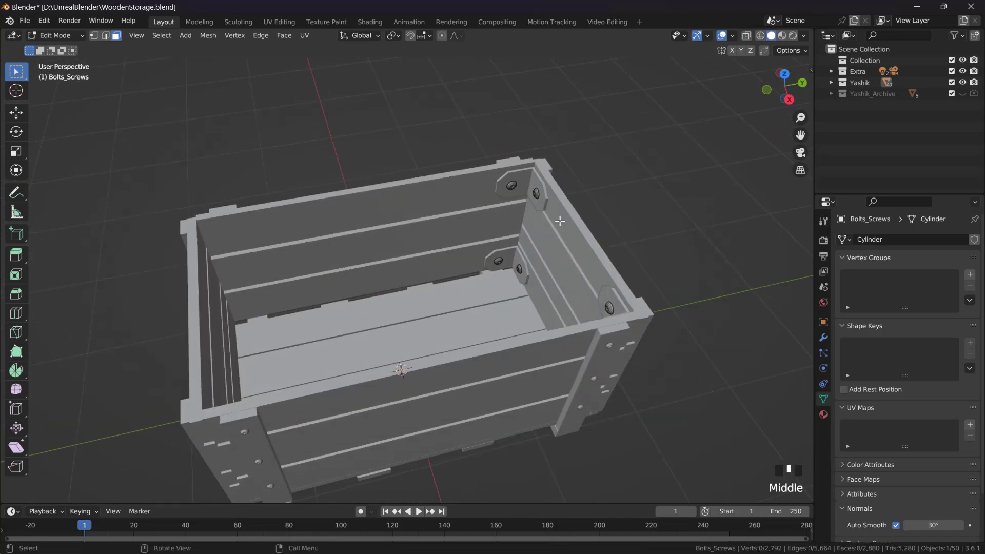
Isolate the remaining corner brackets by hiding all other objects and frame them in Edit Mode.
{"action": "double_click", "coordinate": [460, 210]}
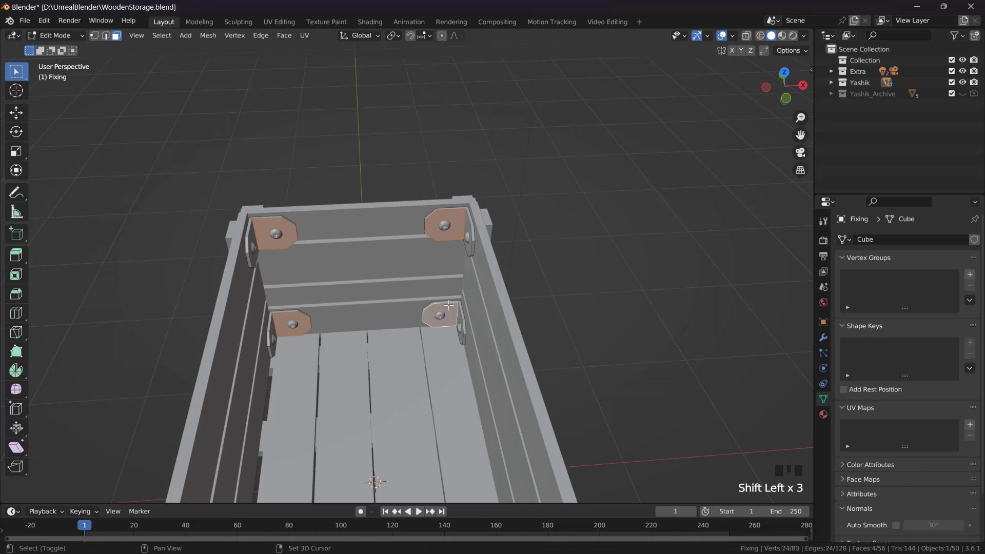
{"action": "key", "text": "Tab"}
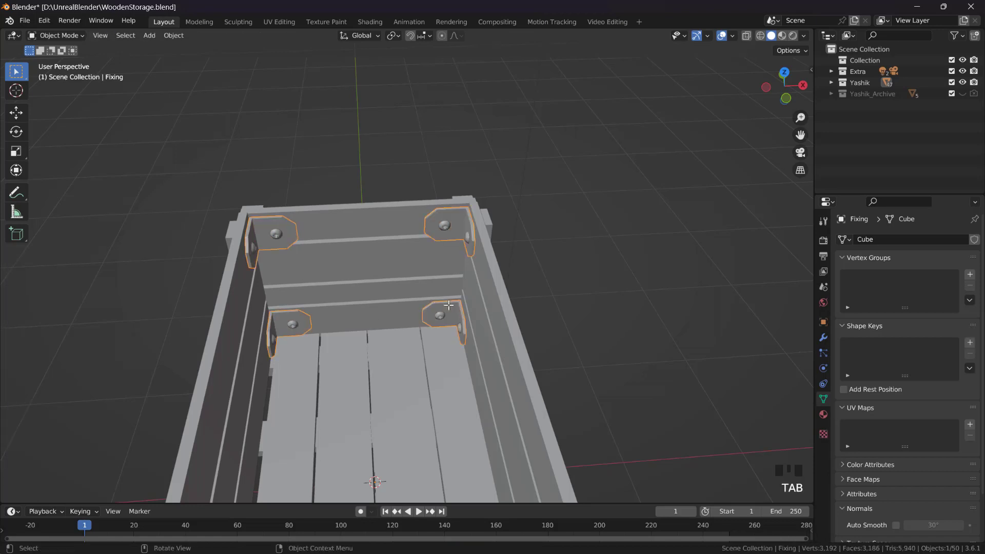
{"action": "key", "text": "shift+h"}
{"action": "middle_click_drag", "start_coordinate": [487, 310], "coordinate": [424, 258]}
{"action": "scroll", "coordinate": [442, 292], "scroll_direction": "up", "scroll_amount": 2}
{"action": "key", "text": "Tab"}
{"action": "key", "text": "KP_Decimal"}
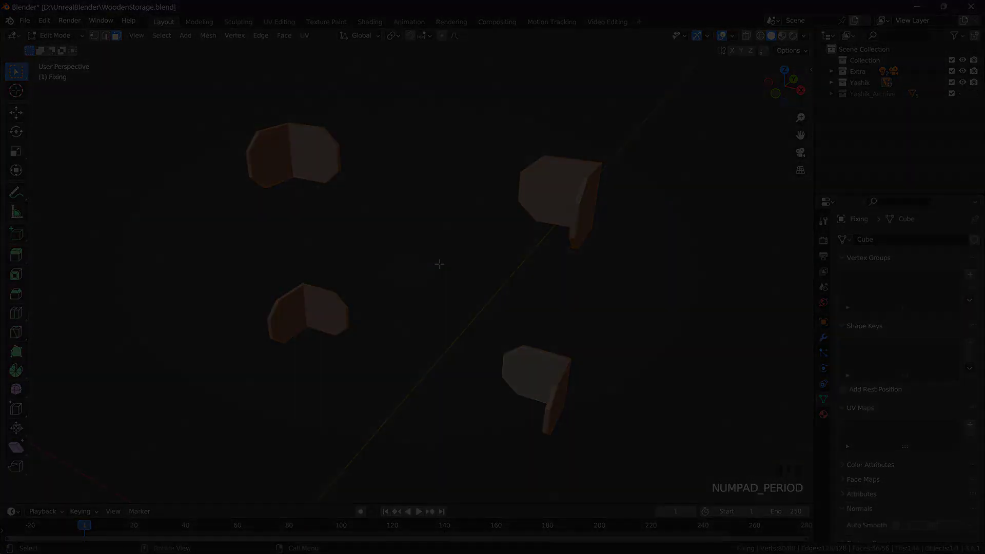
Select the brackets' corner, end and back-side outline edges in wireframe top view and mark them as seams.
{"action": "middle_click_drag", "start_coordinate": [431, 241], "coordinate": [406, 231]}
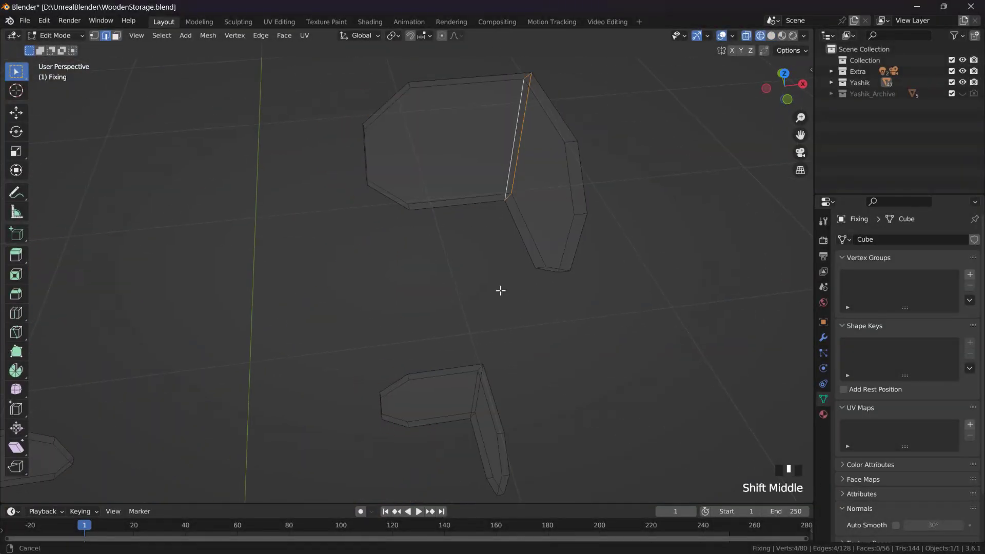
{"action": "middle_click_drag", "start_coordinate": [499, 291], "coordinate": [376, 219], "text": "shift"}
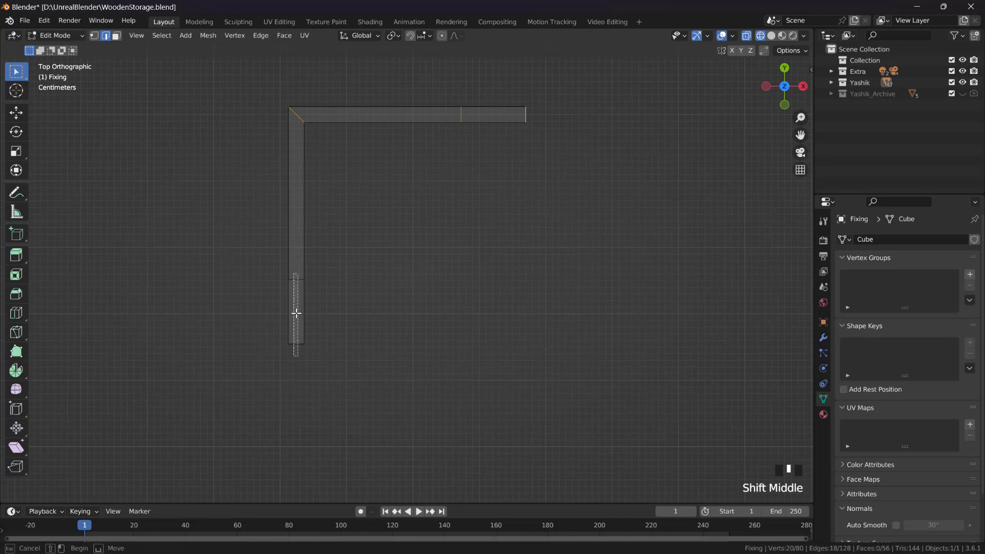
{"action": "middle_click_drag", "start_coordinate": [297, 319], "coordinate": [456, 304]}
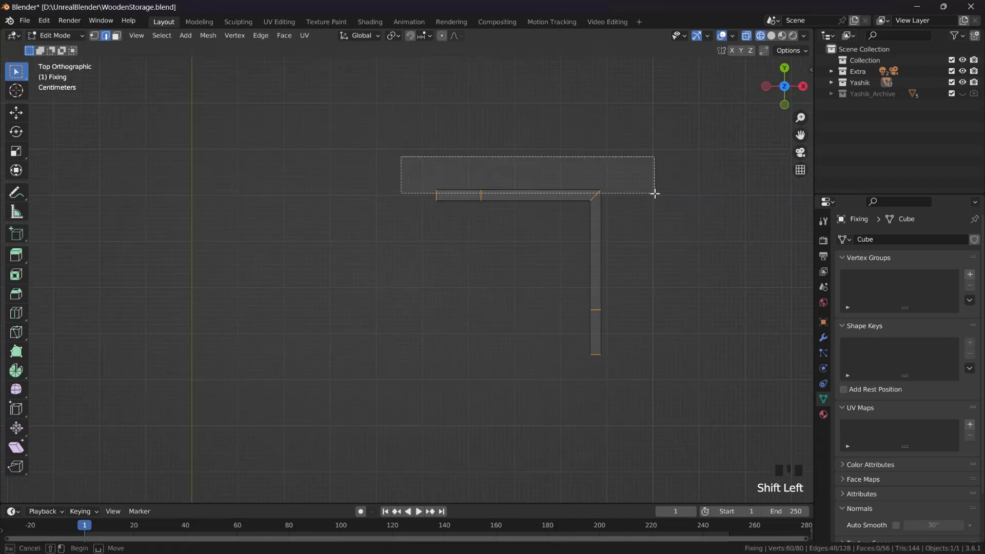
{"action": "scroll", "coordinate": [655, 206], "scroll_direction": "down", "scroll_amount": 2}
{"action": "middle_click_drag", "start_coordinate": [713, 226], "coordinate": [248, 235], "text": "shift"}
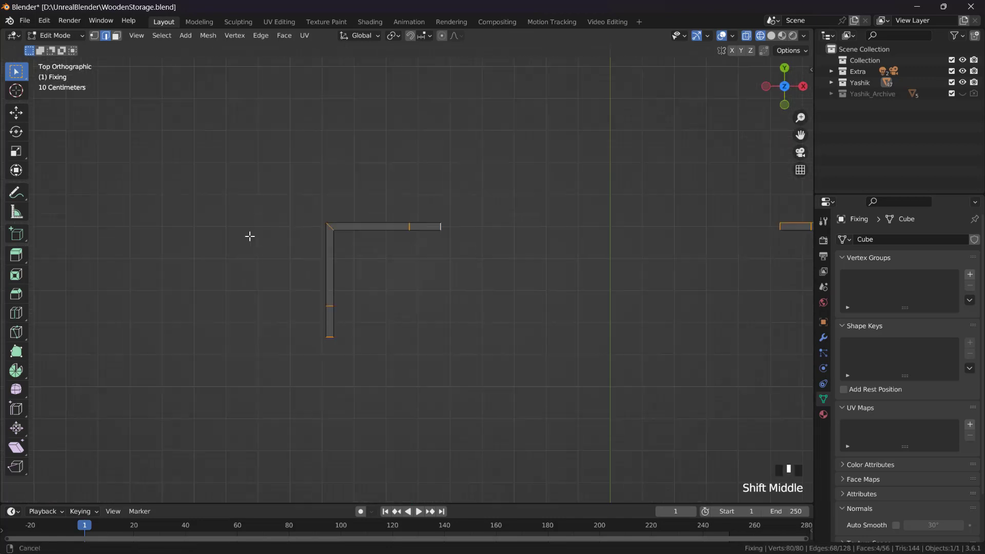
{"action": "scroll", "coordinate": [250, 169], "scroll_direction": "up", "scroll_amount": 2}
{"action": "left_click_drag", "start_coordinate": [251, 165], "coordinate": [310, 459], "text": "shift"}
{"action": "middle_click_drag", "start_coordinate": [310, 459], "coordinate": [480, 210]}
{"action": "key", "text": "shift+z"}
{"action": "scroll", "coordinate": [399, 250], "scroll_direction": "up", "scroll_amount": 3}
{"action": "key", "text": "u"}
{"action": "left_click", "coordinate": [481, 210]}
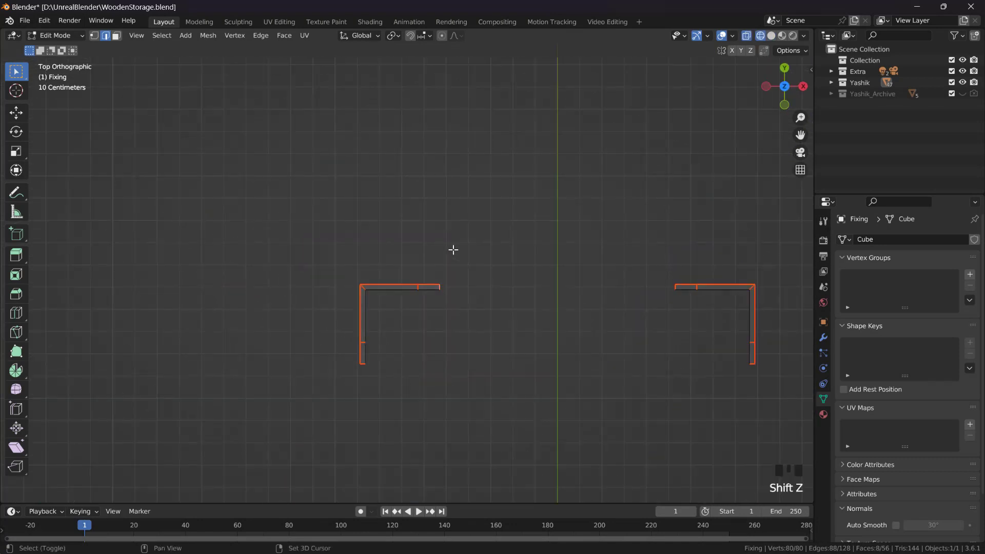
Select the brackets' hidden back faces in wireframe top view, delete them and save the file.
{"action": "key", "text": "3"}
{"action": "left_click_drag", "start_coordinate": [362, 448], "coordinate": [362, 448]}
{"action": "middle_click_drag", "start_coordinate": [361, 448], "coordinate": [269, 448], "text": "shift"}
{"action": "mouse_move", "coordinate": [655, 249]}
{"action": "left_mouse_down", "text": "shift"}
{"action": "mouse_move", "coordinate": [688, 329]}
{"action": "mouse_move", "coordinate": [692, 384]}
{"action": "left_mouse_up", "text": "shift"}
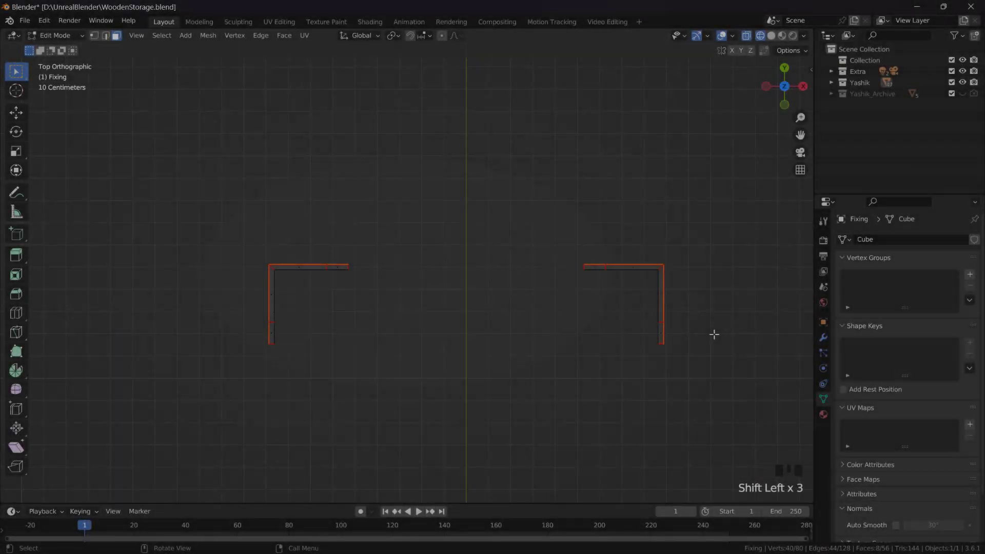
{"action": "scroll", "coordinate": [714, 335], "scroll_direction": "up", "scroll_amount": 1}
{"action": "key", "text": "z"}
{"action": "left_click", "coordinate": [762, 333]}
{"action": "mouse_move", "coordinate": [761, 334]}
{"action": "middle_mouse_down"}
{"action": "mouse_move", "coordinate": [638, 292]}
{"action": "mouse_move", "coordinate": [622, 275]}
{"action": "middle_mouse_up"}
{"action": "scroll", "coordinate": [622, 275], "scroll_direction": "down", "scroll_amount": 4}
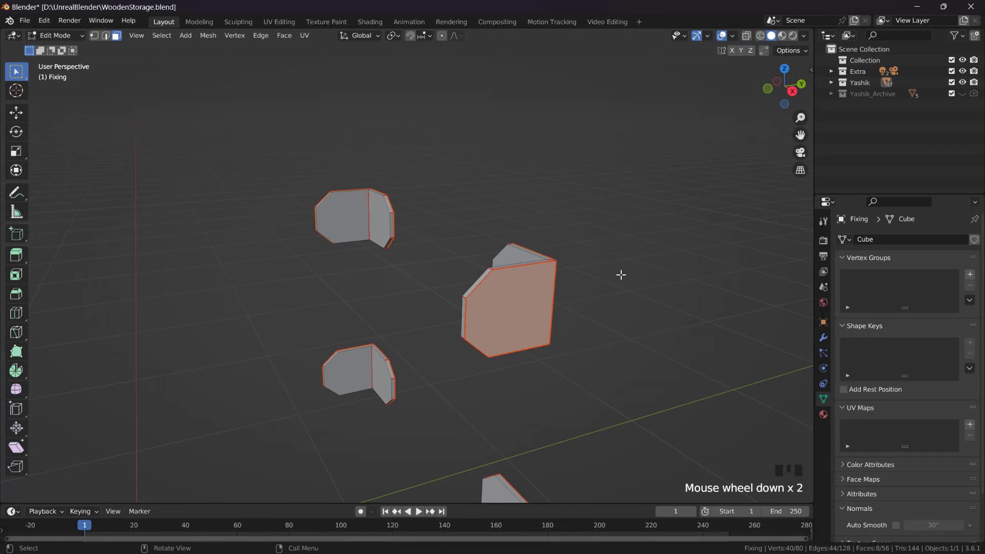
{"action": "key", "text": "x"}
{"action": "left_click", "coordinate": [584, 306]}
{"action": "middle_click_drag", "start_coordinate": [583, 305], "coordinate": [554, 321]}
{"action": "key", "text": "Tab"}
{"action": "key", "text": "ctrl+s"}
Unwrap all faces of the four brackets and check their islands in the UV Editing workspace.
{"action": "scroll", "coordinate": [567, 330], "scroll_direction": "up", "scroll_amount": 3}
{"action": "key", "text": "Tab"}
{"action": "scroll", "coordinate": [605, 231], "scroll_direction": "down", "scroll_amount": 4}
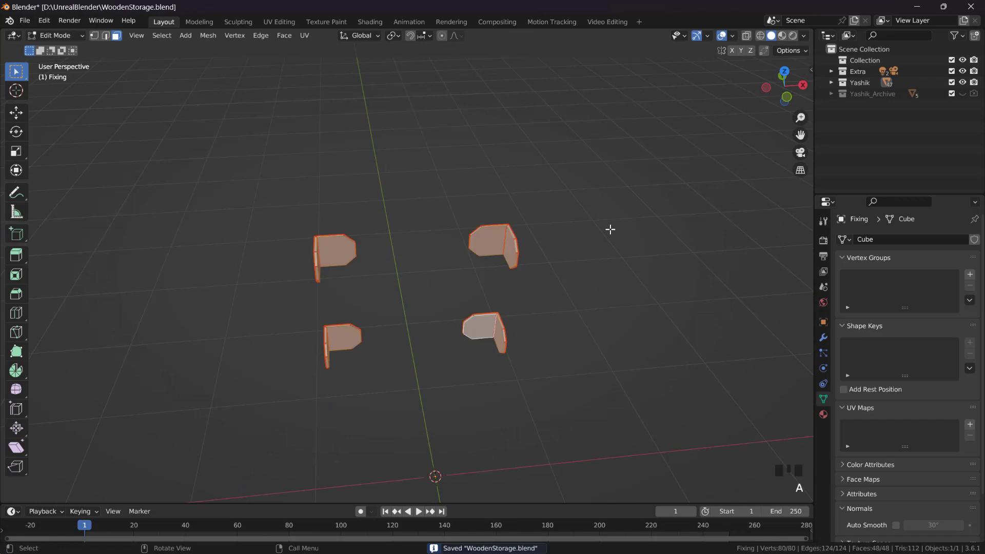
{"action": "key", "text": "u"}
{"action": "left_click", "coordinate": [553, 109]}
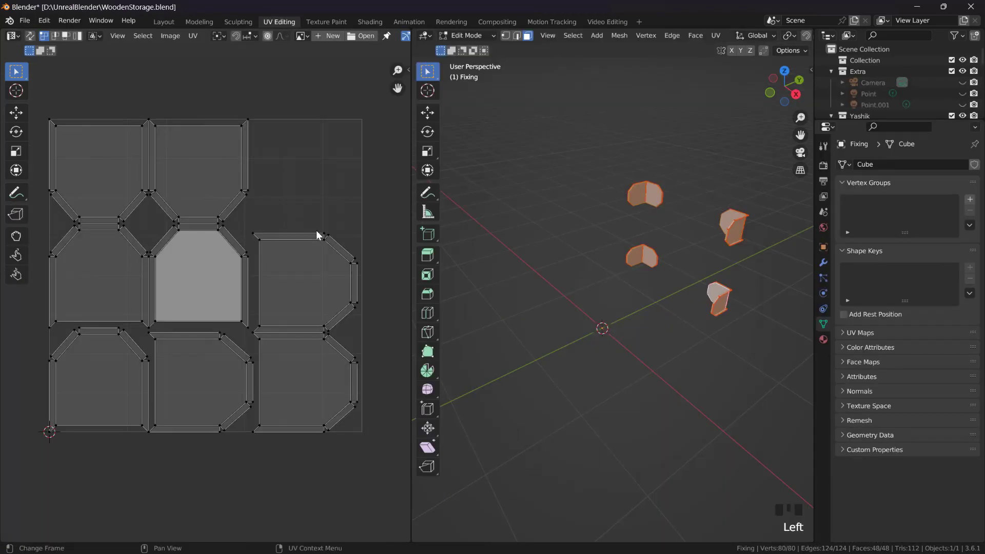
{"action": "scroll", "coordinate": [295, 240], "scroll_direction": "down", "scroll_amount": 1}
{"action": "left_click_drag", "start_coordinate": [272, 205], "coordinate": [339, 463]}
{"action": "scroll", "coordinate": [355, 291], "scroll_direction": "up", "scroll_amount": 1}
{"action": "middle_click_drag", "start_coordinate": [320, 271], "coordinate": [318, 270]}
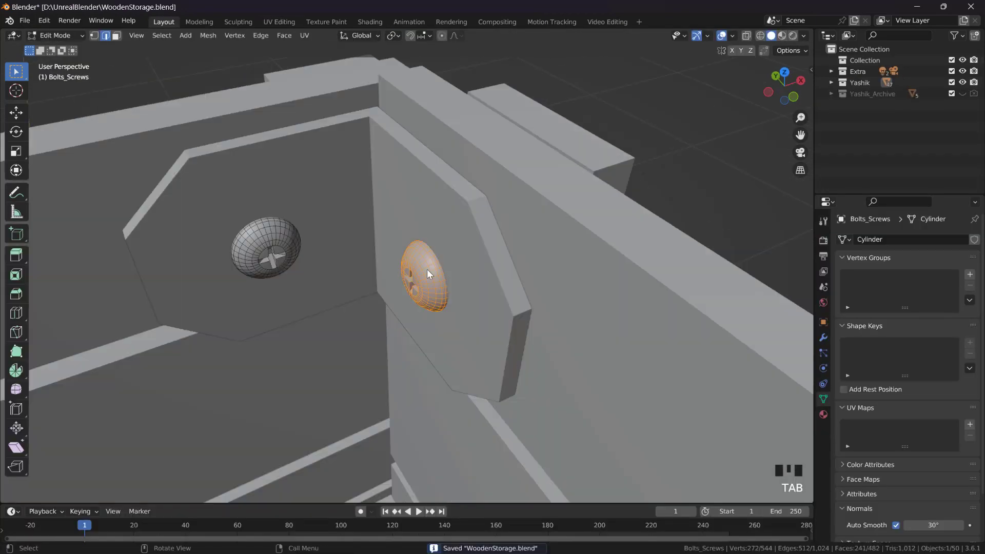
Delete the selected bolt on the corner bracket's side plate, leaving a single bolt, and return to solid shading.
{"action": "key", "text": "shift+z"}
{"action": "key", "text": "x"}
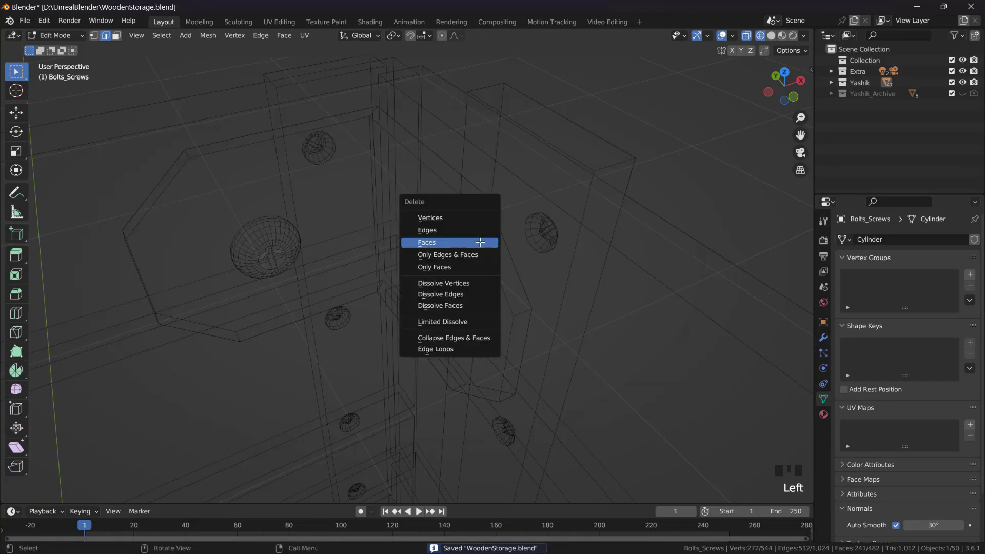
{"action": "left_click", "coordinate": [457, 214]}
{"action": "key", "text": "Tab"}
{"action": "scroll", "coordinate": [568, 319], "scroll_direction": "down", "scroll_amount": 3}
{"action": "middle_click_drag", "start_coordinate": [568, 319], "coordinate": [510, 315]}
{"action": "key", "text": "z"}
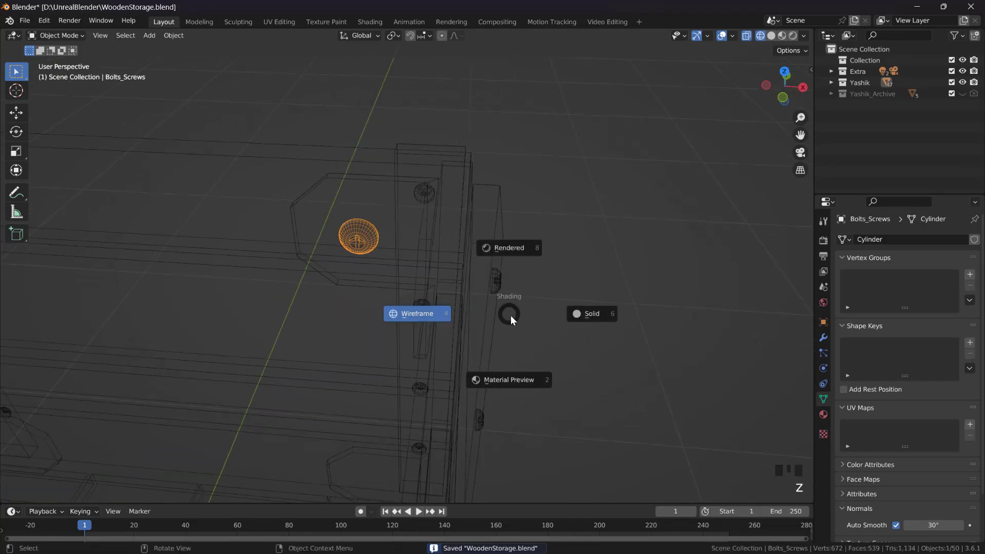
{"action": "left_click", "coordinate": [588, 319]}
{"action": "middle_click_drag", "start_coordinate": [594, 335], "coordinate": [436, 333]}
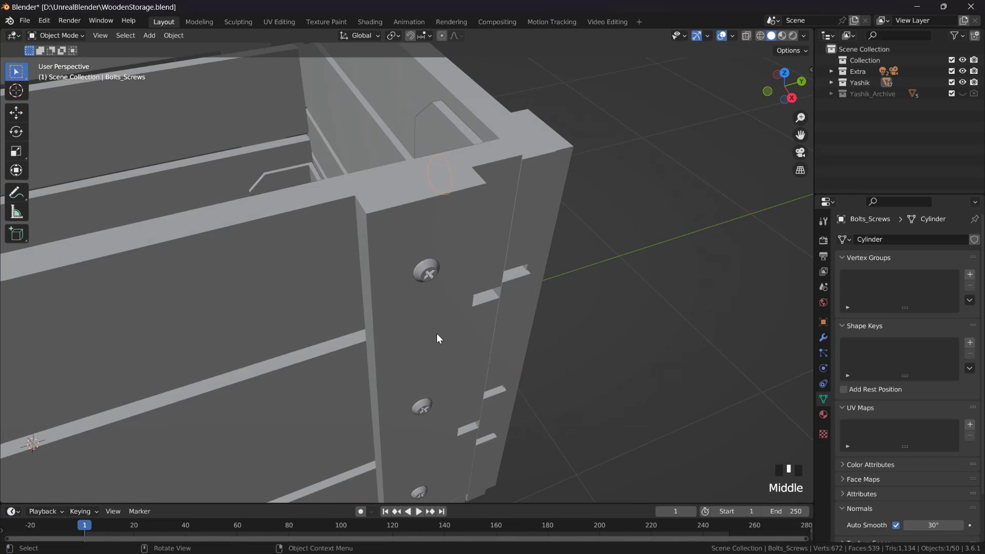
Select the small screw on the outer board together with the bracket bolt, and isolate both for mesh editing.
{"action": "left_click", "coordinate": [432, 268]}
{"action": "scroll", "coordinate": [439, 297], "scroll_direction": "up", "scroll_amount": 4}
{"action": "key", "text": "Tab"}
{"action": "middle_click_drag", "start_coordinate": [438, 297], "coordinate": [350, 217]}
{"action": "key", "text": "Tab"}
{"action": "scroll", "coordinate": [441, 272], "scroll_direction": "down", "scroll_amount": 5}
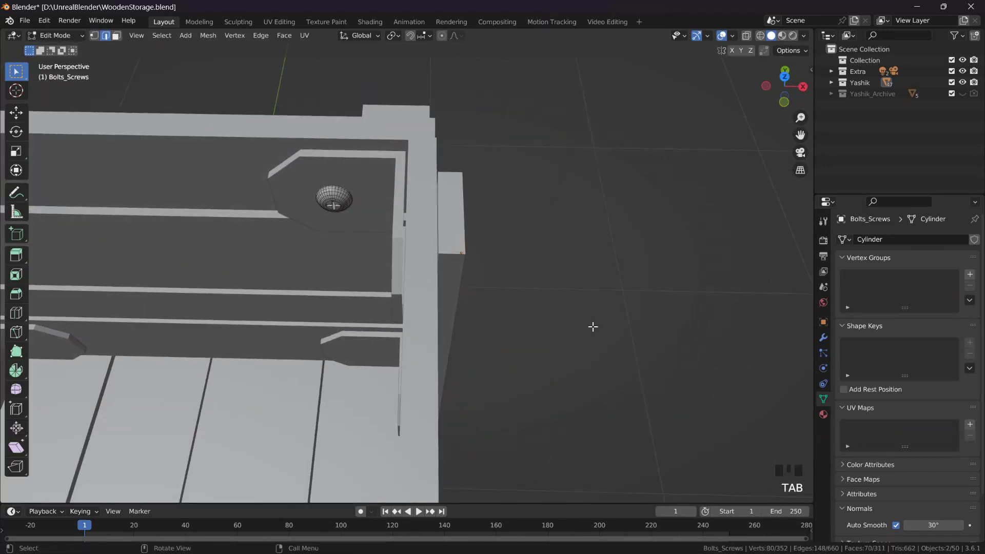
{"action": "middle_click_drag", "start_coordinate": [593, 327], "coordinate": [524, 296]}
{"action": "key", "text": "Tab"}
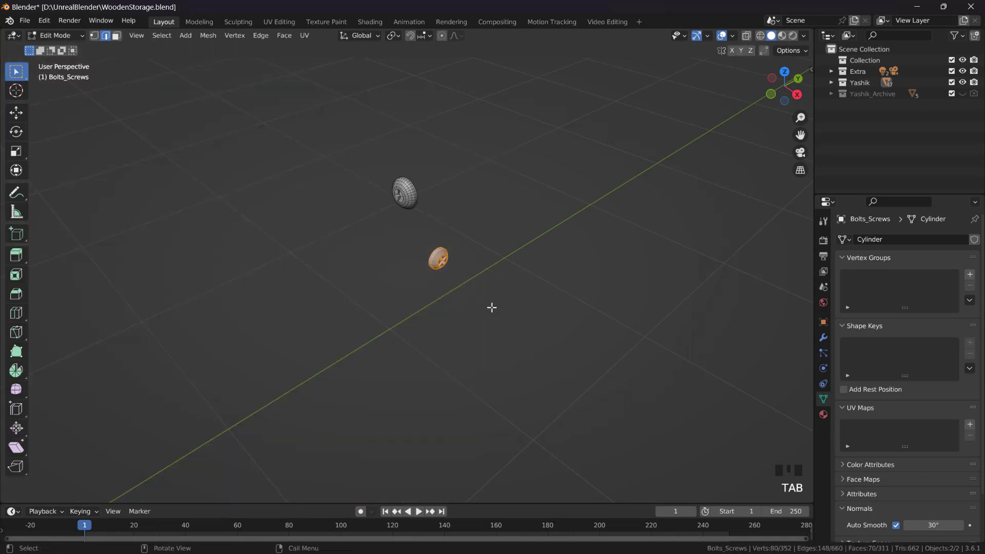
{"action": "key", "text": "KP_Decimal"}
{"action": "middle_click_drag", "start_coordinate": [470, 311], "coordinate": [359, 287]}
Select the edge loop around the small screw's cross recess and mark it as a seam.
{"action": "left_click", "coordinate": [431, 163]}
{"action": "middle_click_drag", "start_coordinate": [431, 163], "coordinate": [471, 174]}
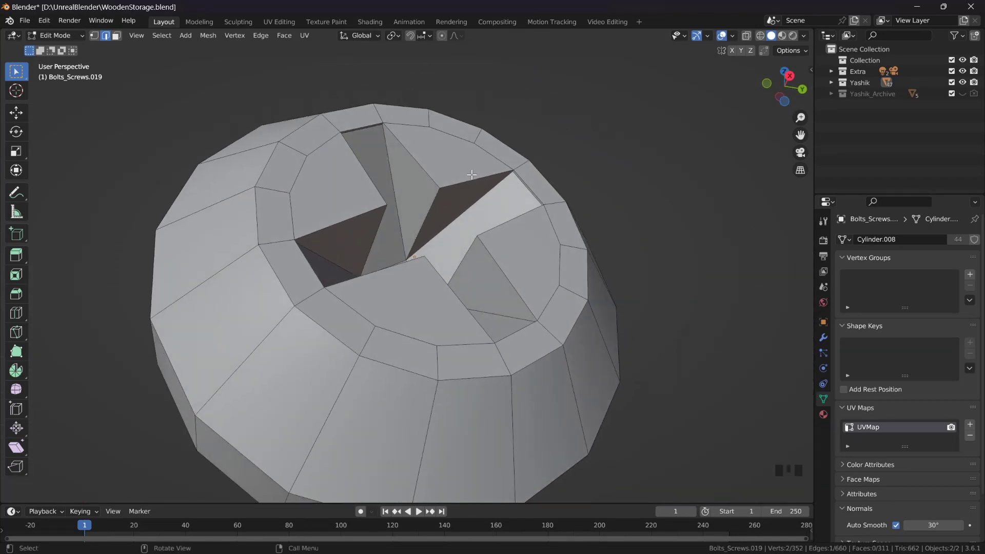
{"action": "left_click", "coordinate": [528, 321], "text": "ctrl"}
{"action": "middle_click_drag", "start_coordinate": [529, 320], "coordinate": [376, 135]}
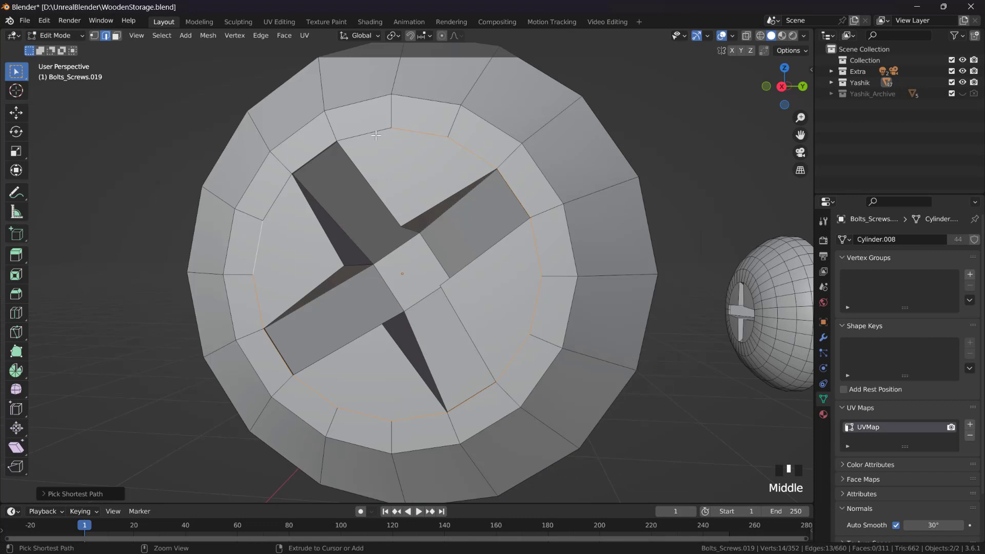
{"action": "middle_click_drag", "start_coordinate": [402, 183], "coordinate": [478, 146]}
{"action": "key", "text": "u"}
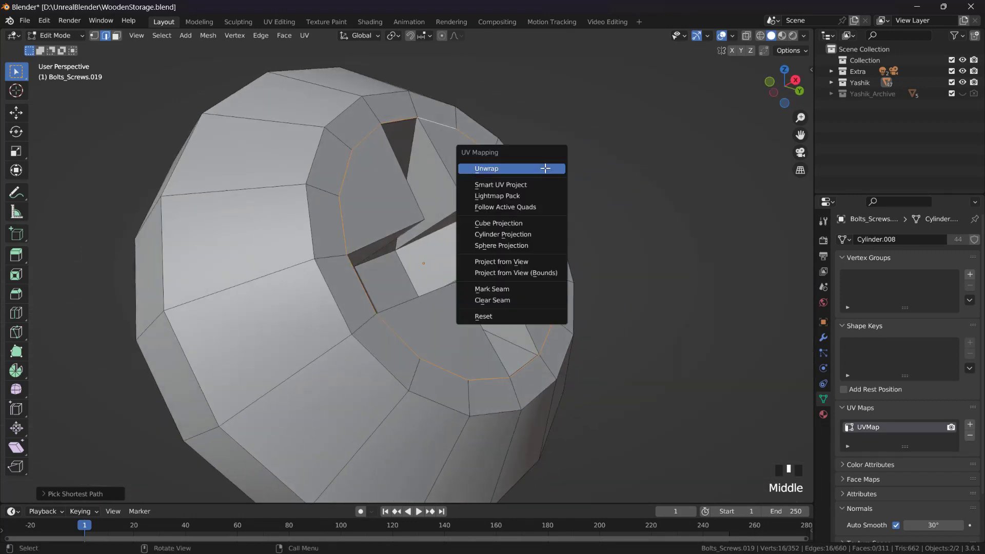
{"action": "left_click", "coordinate": [490, 289]}
Delete the small screw's hidden flat back face.
{"action": "middle_click_drag", "start_coordinate": [490, 289], "coordinate": [423, 290]}
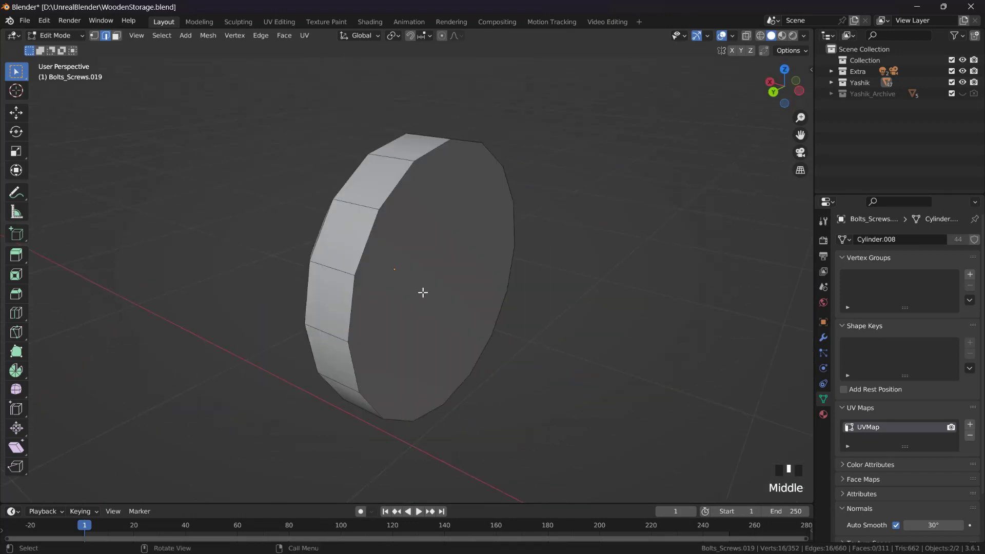
{"action": "key", "text": "3"}
{"action": "left_click", "coordinate": [476, 236]}
{"action": "key", "text": "x"}
{"action": "left_click", "coordinate": [466, 244]}
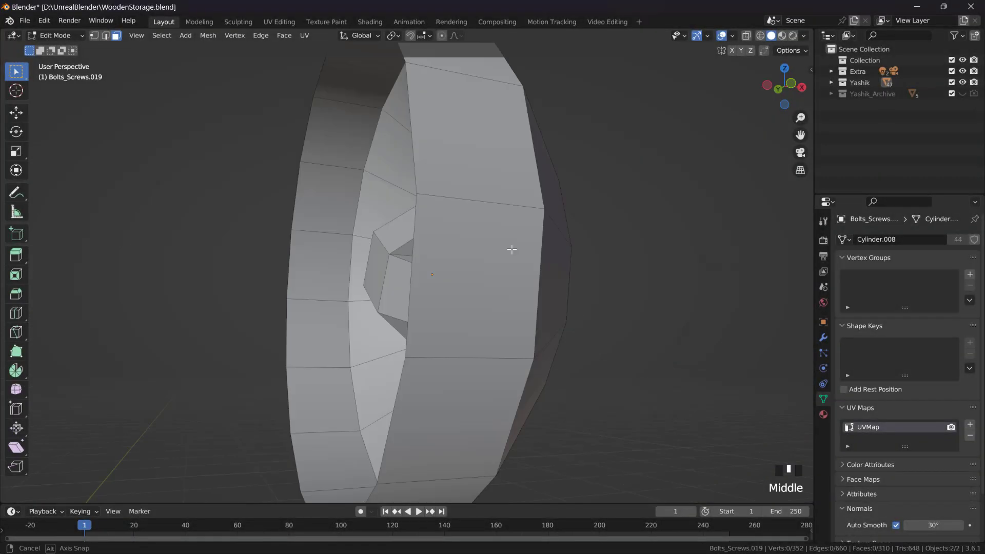
Select the edges along the arms of the small screw's cross slot and mark them as seams.
{"action": "middle_click_drag", "start_coordinate": [510, 248], "coordinate": [473, 191]}
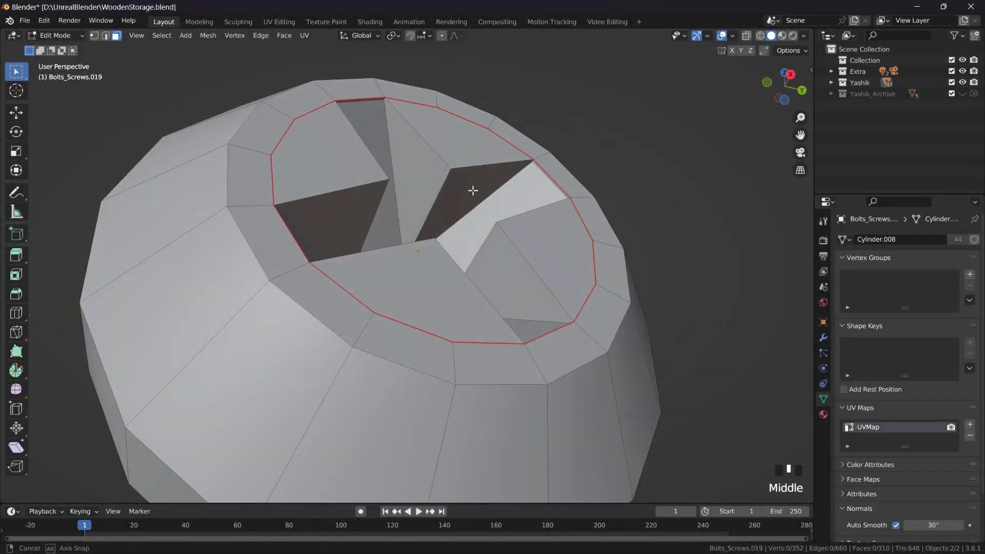
{"action": "scroll", "coordinate": [469, 301], "scroll_direction": "down", "scroll_amount": 6}
{"action": "middle_click_drag", "start_coordinate": [468, 301], "coordinate": [453, 318]}
{"action": "key", "text": "2"}
{"action": "left_click", "coordinate": [457, 315]}
{"action": "left_click", "coordinate": [413, 263], "text": "shift"}
{"action": "middle_click_drag", "start_coordinate": [413, 263], "coordinate": [385, 190]}
{"action": "middle_click_drag", "start_coordinate": [385, 190], "coordinate": [379, 308], "text": "shift"}
{"action": "left_click", "coordinate": [396, 219], "text": "shift"}
{"action": "left_click", "coordinate": [379, 307], "text": "shift"}
{"action": "left_click", "coordinate": [365, 352], "text": "shift"}
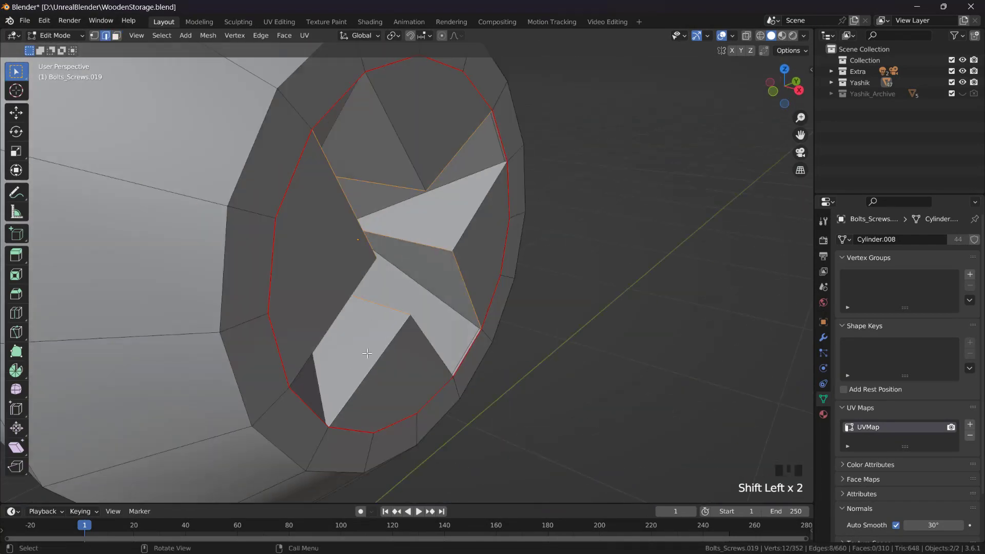
Select the edge loop around the bracket bolt's cross recess plus its slot edges and mark them as seams.
{"action": "key", "text": "shift+z"}
{"action": "scroll", "coordinate": [419, 289], "scroll_direction": "down", "scroll_amount": 4}
{"action": "key", "text": "a"}
{"action": "key", "text": "KP_Decimal"}
{"action": "mouse_move", "coordinate": [517, 332]}
{"action": "middle_mouse_down"}
{"action": "mouse_move", "coordinate": [672, 317]}
{"action": "mouse_move", "coordinate": [492, 308]}
{"action": "middle_mouse_up"}
{"action": "key", "text": "shift+z"}
{"action": "scroll", "coordinate": [493, 308], "scroll_direction": "up", "scroll_amount": 3}
{"action": "left_click", "coordinate": [410, 162]}
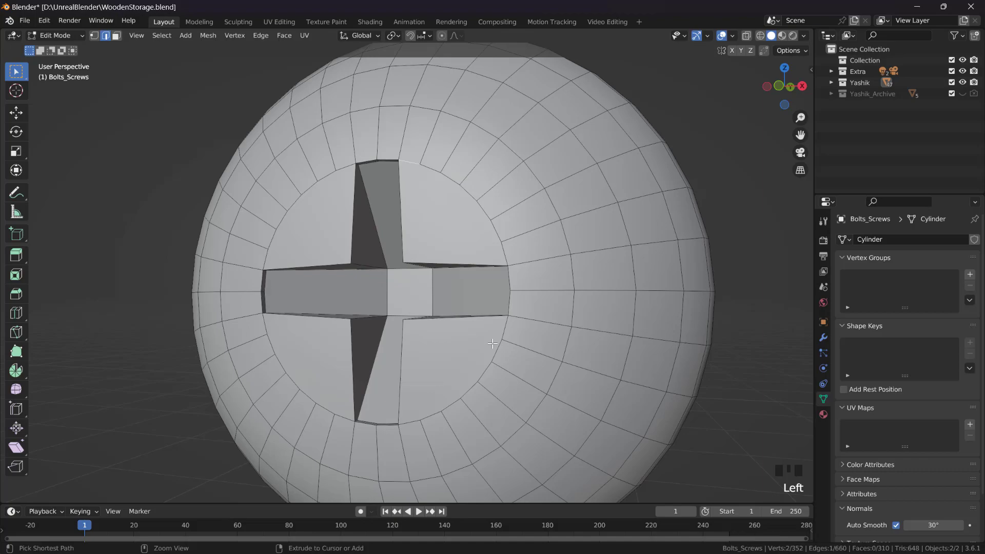
{"action": "left_click", "coordinate": [289, 202], "text": "ctrl"}
{"action": "middle_click_drag", "start_coordinate": [289, 202], "coordinate": [390, 287]}
{"action": "scroll", "coordinate": [490, 249], "scroll_direction": "down", "scroll_amount": 2}
{"action": "scroll", "coordinate": [490, 248], "scroll_direction": "up", "scroll_amount": 4}
{"action": "left_click", "coordinate": [221, 285], "text": "shift"}
{"action": "middle_click_drag", "start_coordinate": [221, 285], "coordinate": [402, 308]}
{"action": "scroll", "coordinate": [395, 257], "scroll_direction": "down", "scroll_amount": 7}
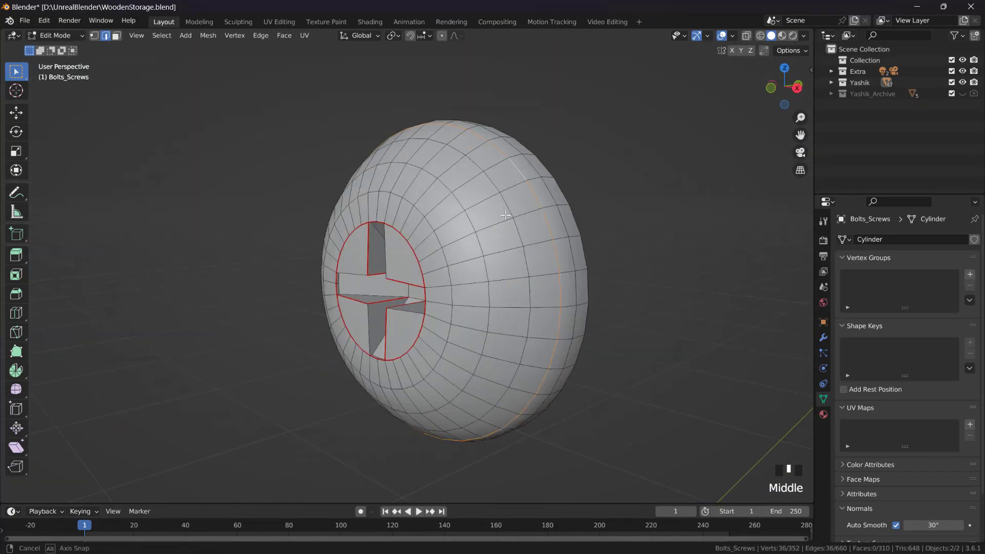
{"action": "key", "text": "ctrl+e"}
Unwrap all faces of the bracket bolt and small screw and open the UV Editing workspace.
{"action": "left_click", "coordinate": [539, 205], "text": "alt"}
{"action": "middle_click_drag", "start_coordinate": [539, 205], "coordinate": [578, 223]}
{"action": "scroll", "coordinate": [578, 222], "scroll_direction": "down", "scroll_amount": 6}
{"action": "key", "text": "a"}
{"action": "key", "text": "u"}
{"action": "left_click", "coordinate": [488, 145]}
{"action": "left_click", "coordinate": [279, 22]}
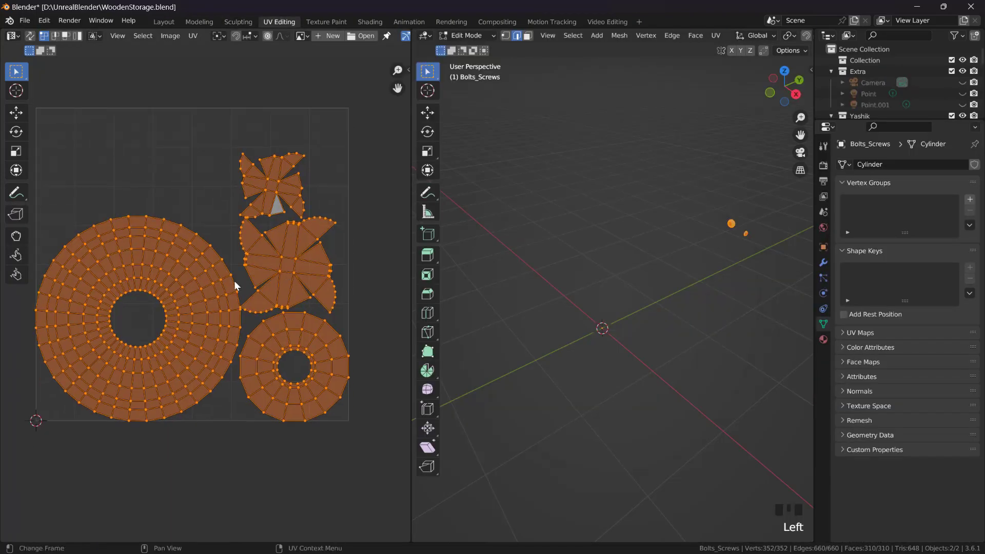
Enlarge the bolt and screw ring islands and reposition them within the UV square.
{"action": "scroll", "coordinate": [234, 285], "scroll_direction": "down", "scroll_amount": 2}
{"action": "key", "text": "s"}
{"action": "left_click", "coordinate": [378, 383]}
{"action": "key", "text": "g"}
{"action": "left_click", "coordinate": [394, 324]}
{"action": "key", "text": "s"}
{"action": "left_click", "coordinate": [379, 316]}
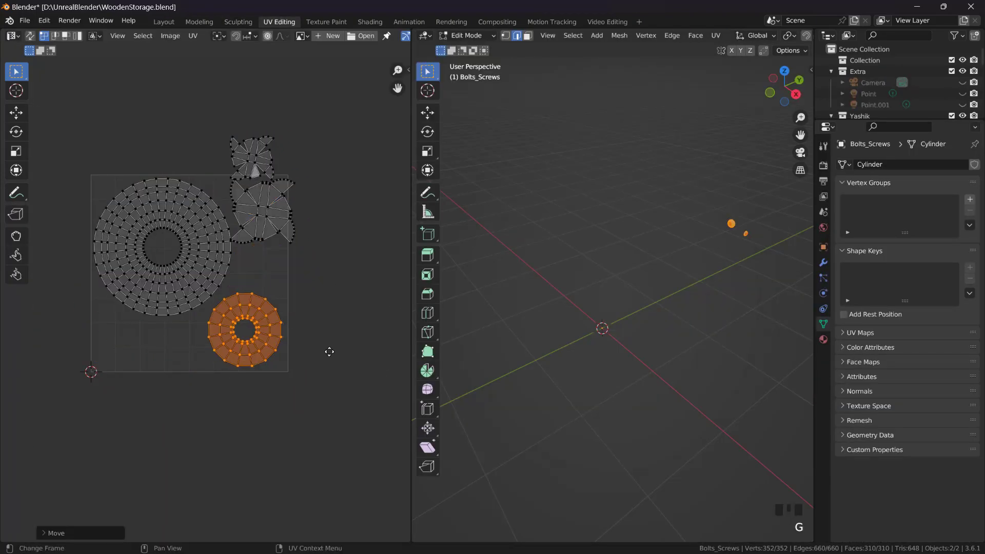
{"action": "scroll", "coordinate": [251, 222], "scroll_direction": "up", "scroll_amount": 3}
{"action": "key", "text": "s"}
{"action": "left_click", "coordinate": [323, 333]}
Select the linked large ring island and shift it slightly downward in the UV square.
{"action": "scroll", "coordinate": [289, 200], "scroll_direction": "down", "scroll_amount": 1}
{"action": "left_click", "coordinate": [322, 252]}
{"action": "key", "text": "ctrl+l"}
{"action": "scroll", "coordinate": [330, 260], "scroll_direction": "down", "scroll_amount": 1}
{"action": "left_click", "coordinate": [205, 251]}
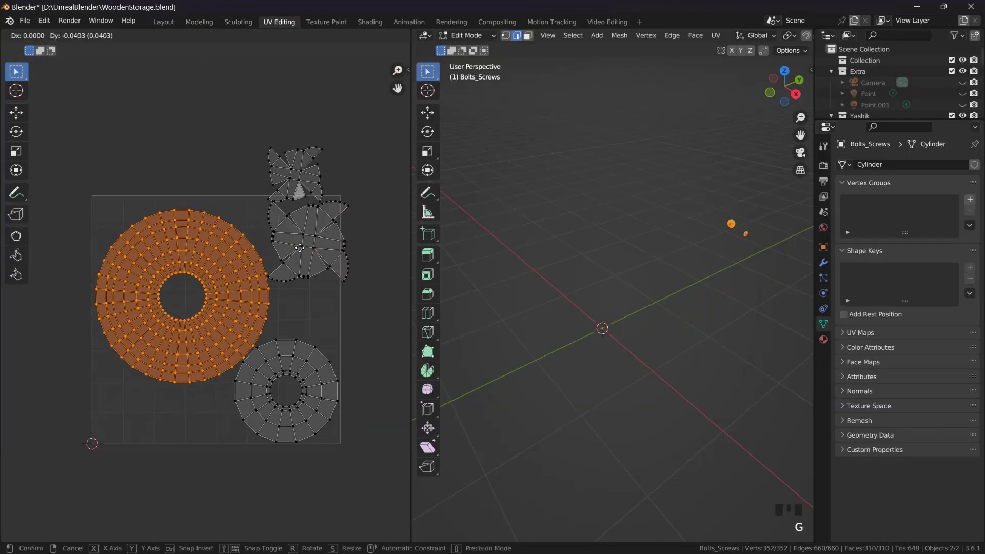
Place the larger cross-recess island in the UV square's lower left corner and rotate it to fit.
{"action": "left_click", "coordinate": [170, 409]}
{"action": "middle_click_drag", "start_coordinate": [150, 466], "coordinate": [206, 394]}
{"action": "scroll", "coordinate": [178, 338], "scroll_direction": "up", "scroll_amount": 3}
{"action": "key", "text": "r"}
{"action": "left_click", "coordinate": [279, 400]}
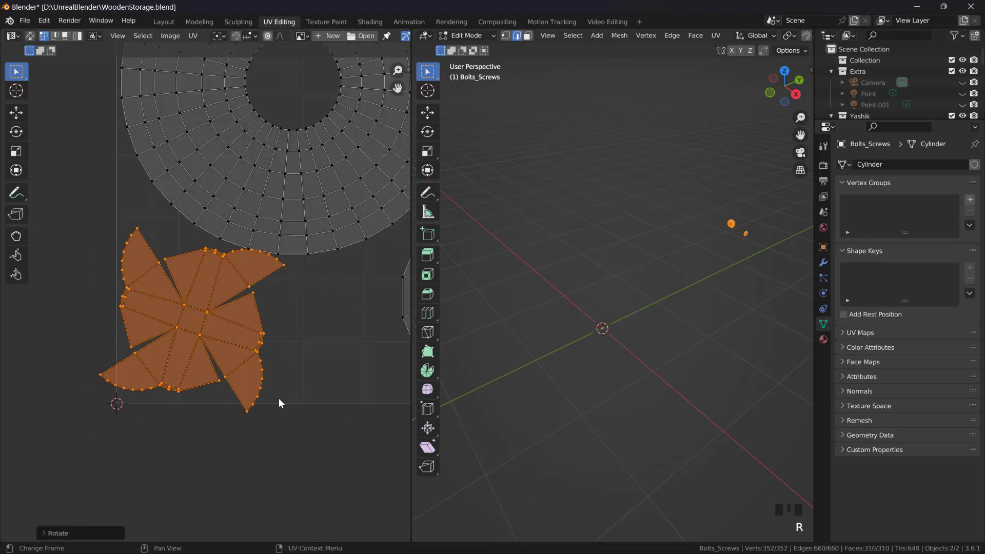
{"action": "key", "text": "g"}
{"action": "left_click", "coordinate": [310, 403]}
Move the large ring island up against the top edge of the UV square.
{"action": "left_click", "coordinate": [301, 256]}
{"action": "scroll", "coordinate": [308, 247], "scroll_direction": "down", "scroll_amount": 1}
{"action": "middle_click_drag", "start_coordinate": [308, 247], "coordinate": [291, 284]}
{"action": "key", "text": "g"}
{"action": "left_click", "coordinate": [347, 295]}
Shrink the large ring island, and rotate and enlarge the larger cross-recess island beneath it.
{"action": "middle_click_drag", "start_coordinate": [114, 419], "coordinate": [170, 403]}
{"action": "left_click", "coordinate": [170, 403]}
{"action": "key", "text": "ctrl+l"}
{"action": "key", "text": "g"}
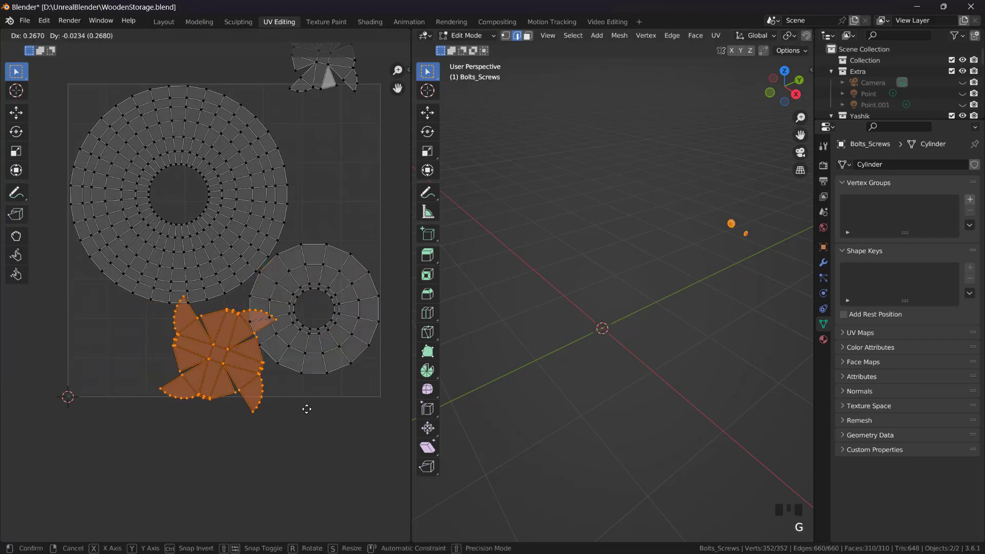
{"action": "left_click", "coordinate": [196, 322]}
{"action": "key", "text": "ctrl+l"}
{"action": "key", "text": "r"}
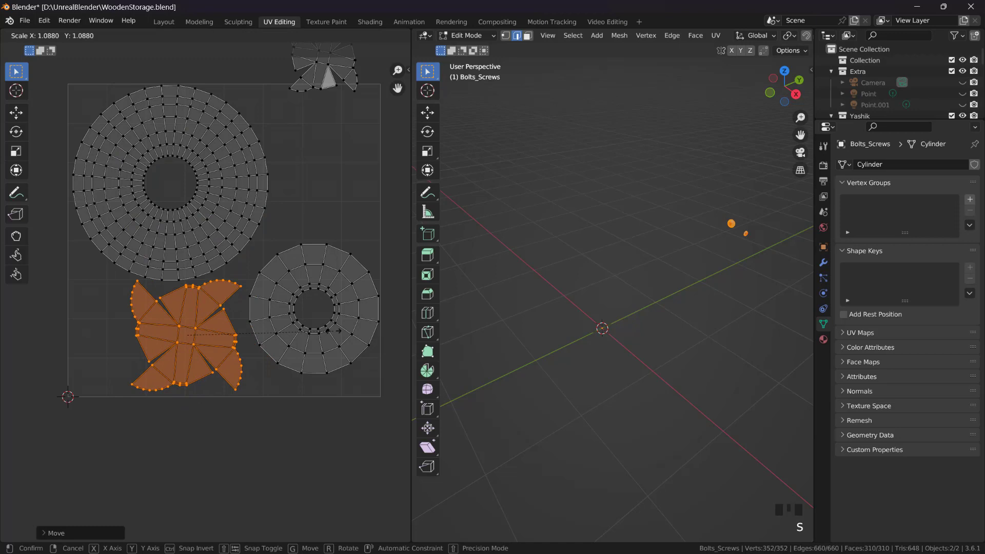
{"action": "left_click", "coordinate": [338, 330]}
Enlarge and reposition the small screw's ring island, and select the smaller cross-recess island above the UV square.
{"action": "left_click", "coordinate": [236, 342]}
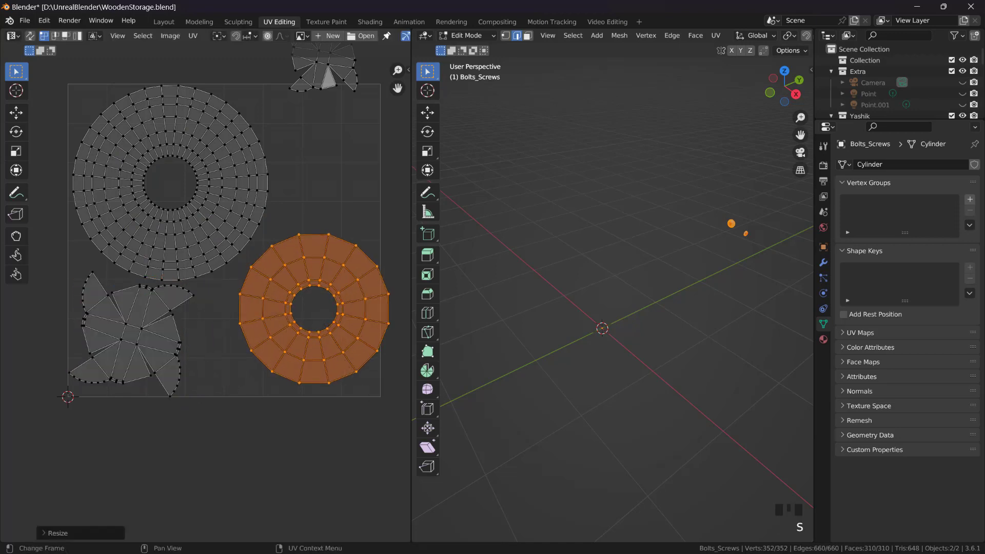
{"action": "key", "text": "g"}
{"action": "left_click", "coordinate": [320, 315]}
{"action": "middle_click_drag", "start_coordinate": [346, 84], "coordinate": [308, 177]}
{"action": "left_click", "coordinate": [308, 177]}
{"action": "key", "text": "ctrl+l"}
Duplicate the bracket bolt and place the turned copy on the corner bracket's adjoining plate.
{"action": "key", "text": "Tab"}
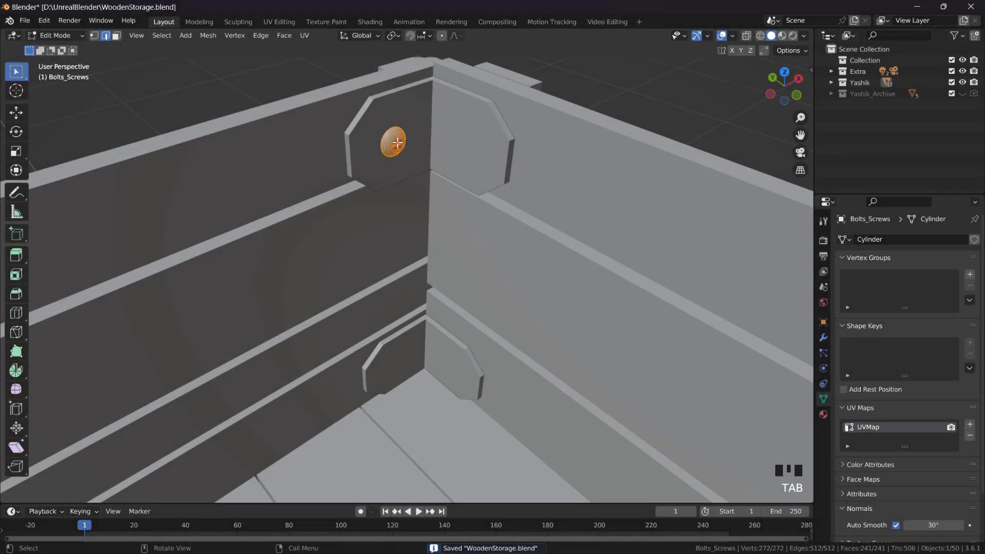
{"action": "key", "text": "KP_7"}
{"action": "key", "text": "shift+z"}
{"action": "scroll", "coordinate": [481, 227], "scroll_direction": "up", "scroll_amount": 3}
{"action": "middle_click_drag", "start_coordinate": [482, 227], "coordinate": [463, 235], "text": "shift"}
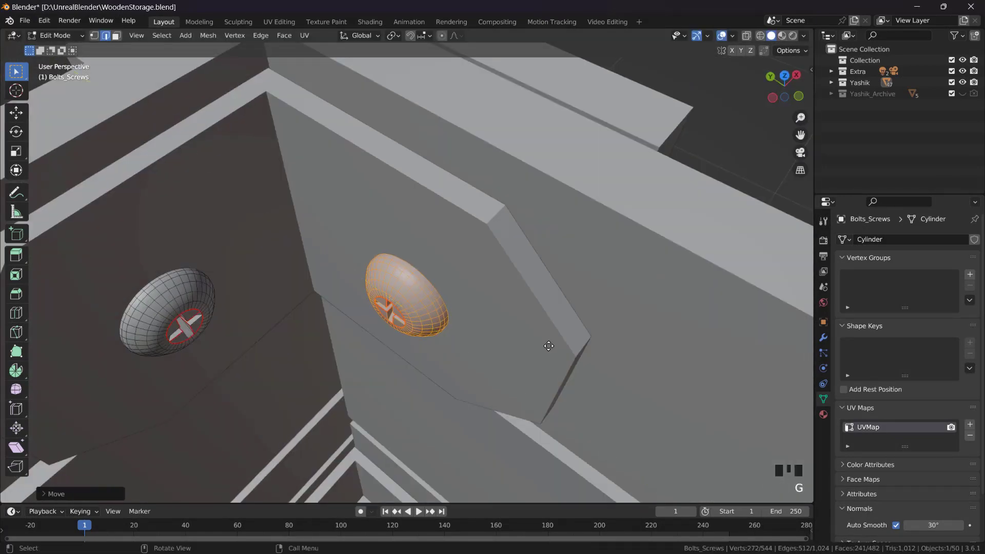
Duplicate both upper bolts straight down onto the lower corner bracket.
{"action": "scroll", "coordinate": [457, 277], "scroll_direction": "down", "scroll_amount": 2}
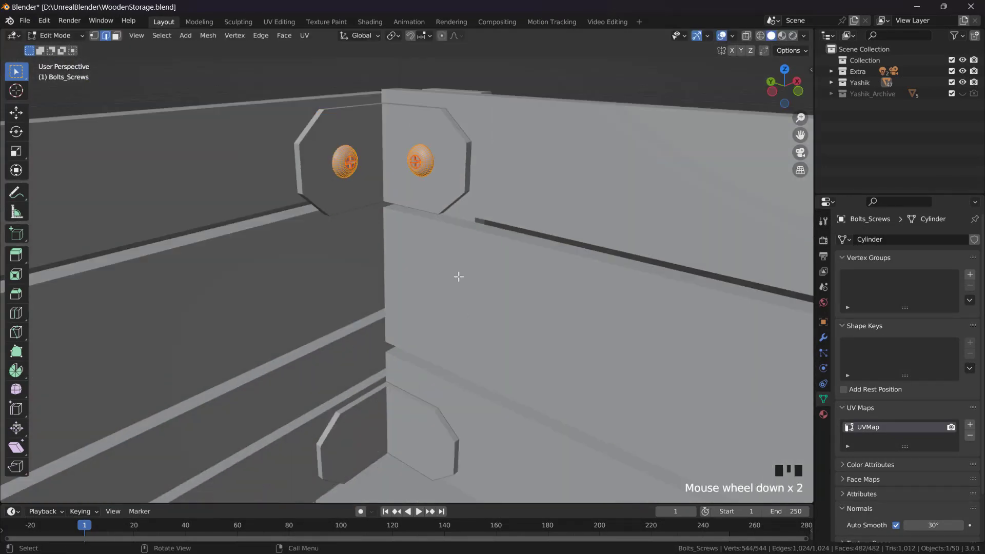
{"action": "key", "text": "shift+d"}
{"action": "middle_click", "coordinate": [457, 328]}
{"action": "left_click", "coordinate": [499, 75]}
Duplicate the four bolts in wireframe top view, rotate the copies 90 degrees and move them to the neighbouring corner's brackets.
{"action": "key", "text": "KP_7"}
{"action": "middle_click_drag", "start_coordinate": [384, 308], "coordinate": [384, 227], "text": "shift"}
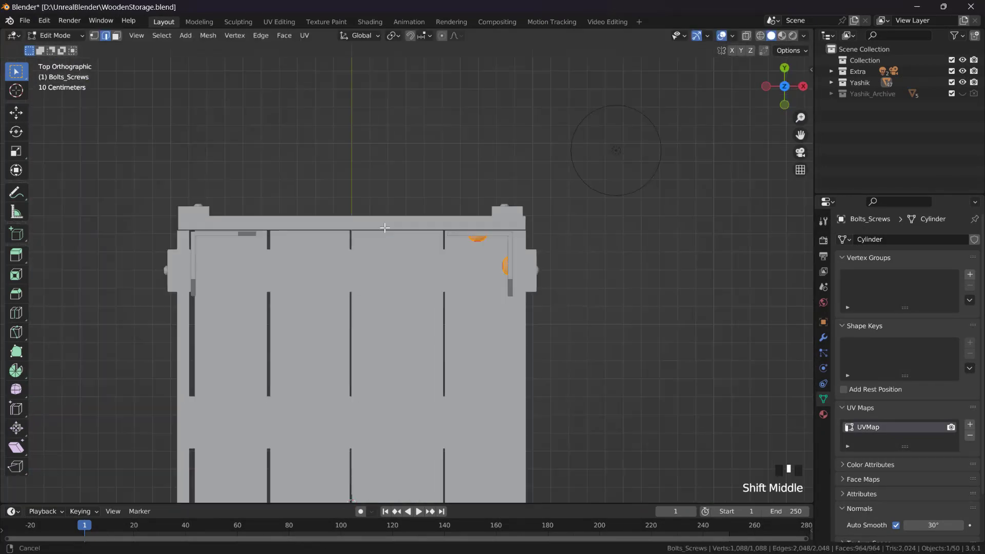
{"action": "key", "text": "shift+z"}
{"action": "key", "text": "shift+d"}
{"action": "left_click", "coordinate": [369, 249]}
{"action": "scroll", "coordinate": [368, 250], "scroll_direction": "up", "scroll_amount": 5}
{"action": "type", "text": "r90"}
{"action": "key", "text": "Return"}
{"action": "key", "text": "g"}
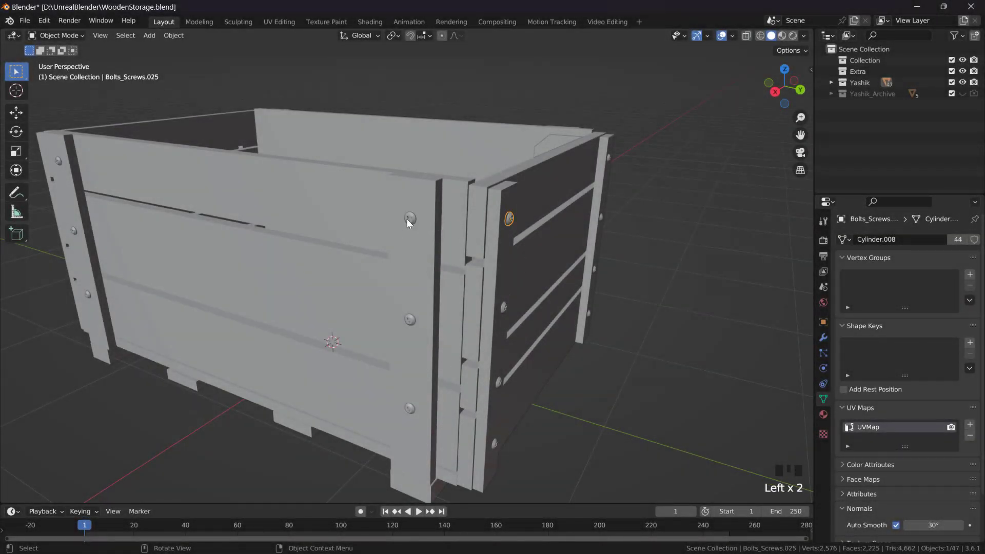
Inspect the top screw on the crate's outer corner board, including its mesh in Edit Mode.
{"action": "left_click", "coordinate": [407, 219]}
{"action": "scroll", "coordinate": [407, 219], "scroll_direction": "up", "scroll_amount": 3}
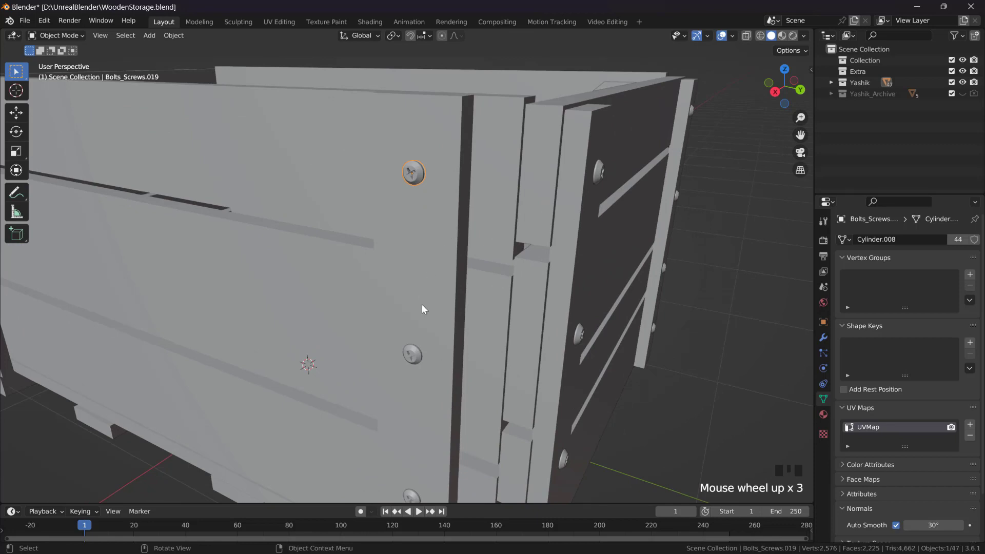
{"action": "middle_click_drag", "start_coordinate": [422, 305], "coordinate": [431, 273], "text": "shift"}
{"action": "scroll", "coordinate": [426, 310], "scroll_direction": "up", "scroll_amount": 2}
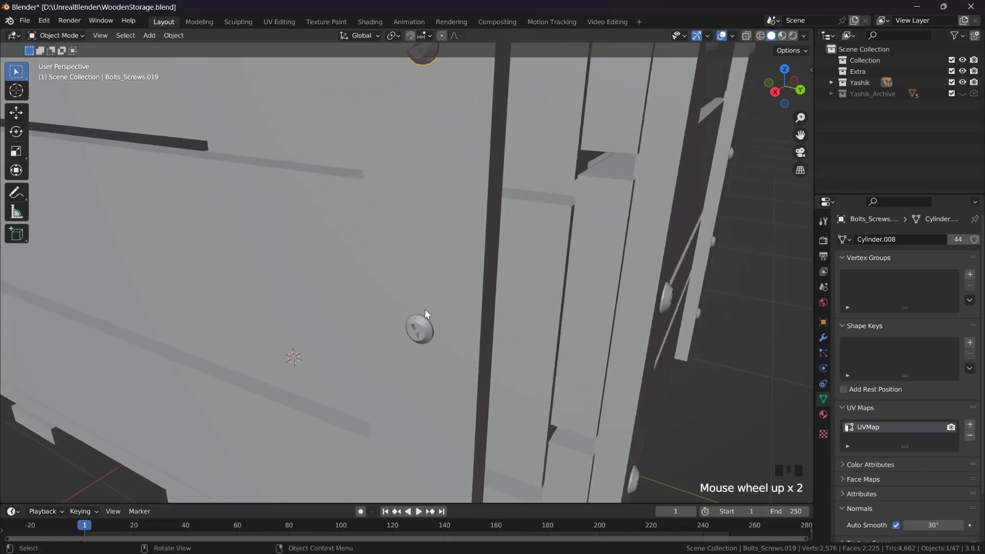
{"action": "middle_click_drag", "start_coordinate": [424, 309], "coordinate": [431, 288], "text": "shift"}
{"action": "middle_click_drag", "start_coordinate": [441, 254], "coordinate": [422, 292], "text": "shift"}
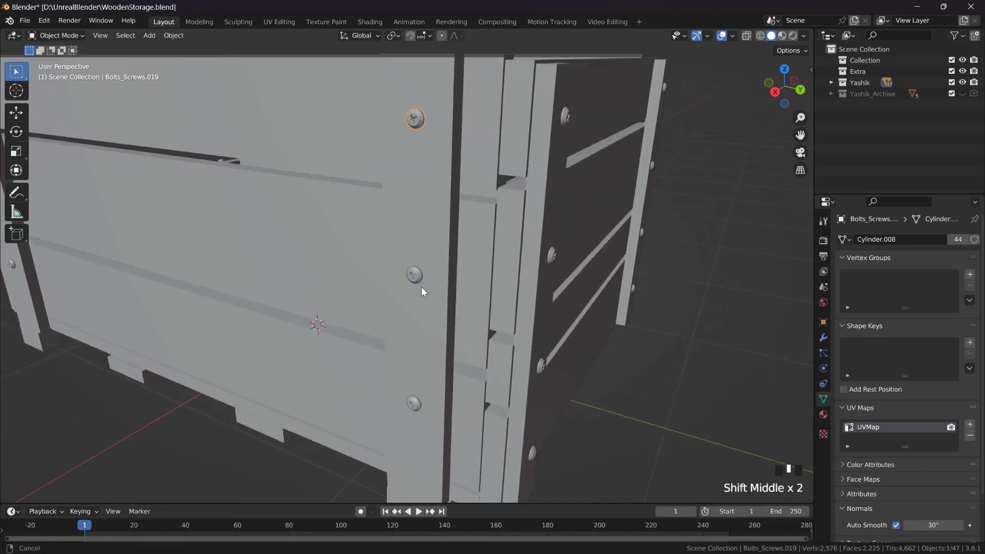
{"action": "scroll", "coordinate": [410, 297], "scroll_direction": "up", "scroll_amount": 4}
{"action": "scroll", "coordinate": [380, 328], "scroll_direction": "down", "scroll_amount": 7}
{"action": "key", "text": "Tab"}
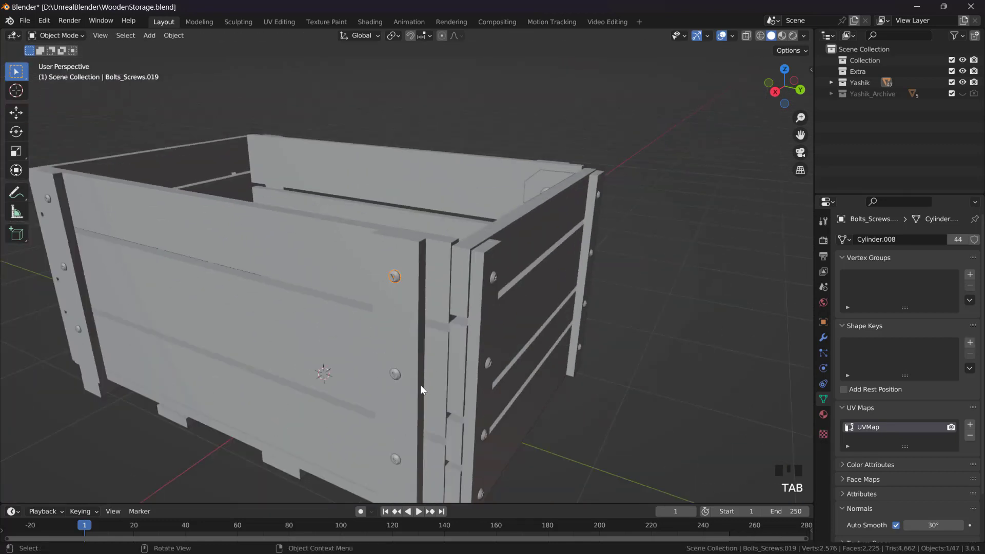
Check the meshes of the two lower screws on the same outer board and save the file.
{"action": "middle_click_drag", "start_coordinate": [425, 394], "coordinate": [427, 245], "text": "shift"}
{"action": "scroll", "coordinate": [395, 208], "scroll_direction": "up", "scroll_amount": 3}
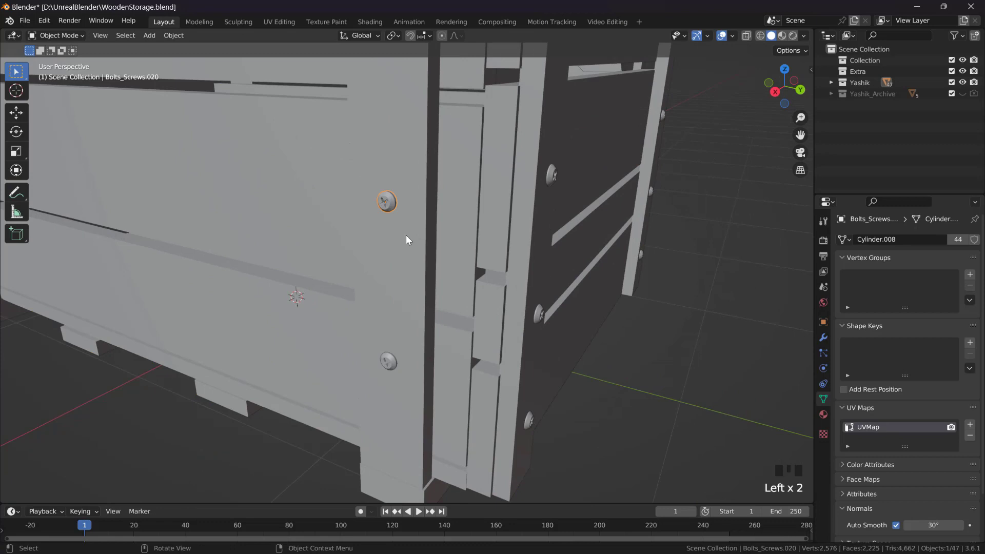
{"action": "key", "text": "a"}
{"action": "key", "text": "KP_Decimal"}
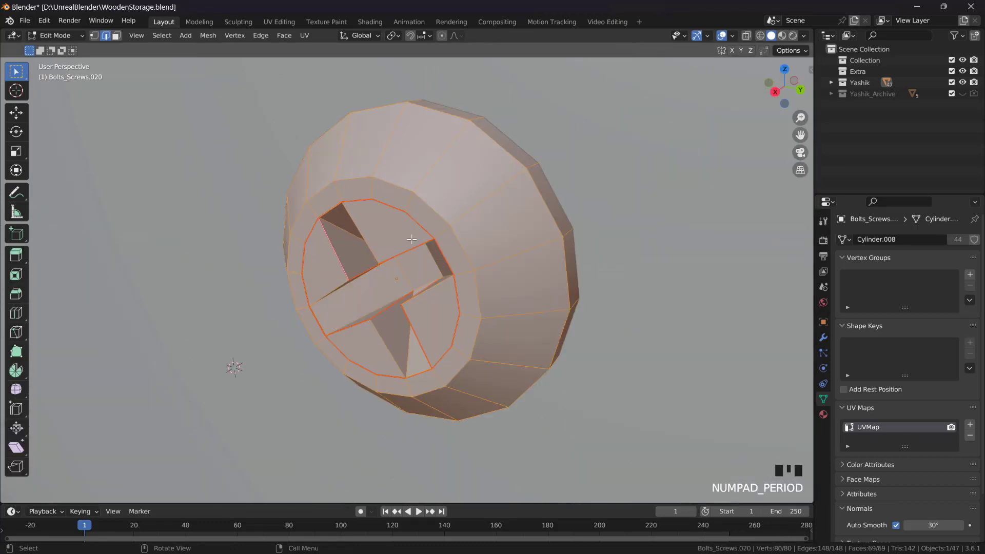
{"action": "scroll", "coordinate": [437, 353], "scroll_direction": "down", "scroll_amount": 7}
{"action": "scroll", "coordinate": [420, 194], "scroll_direction": "down", "scroll_amount": 6}
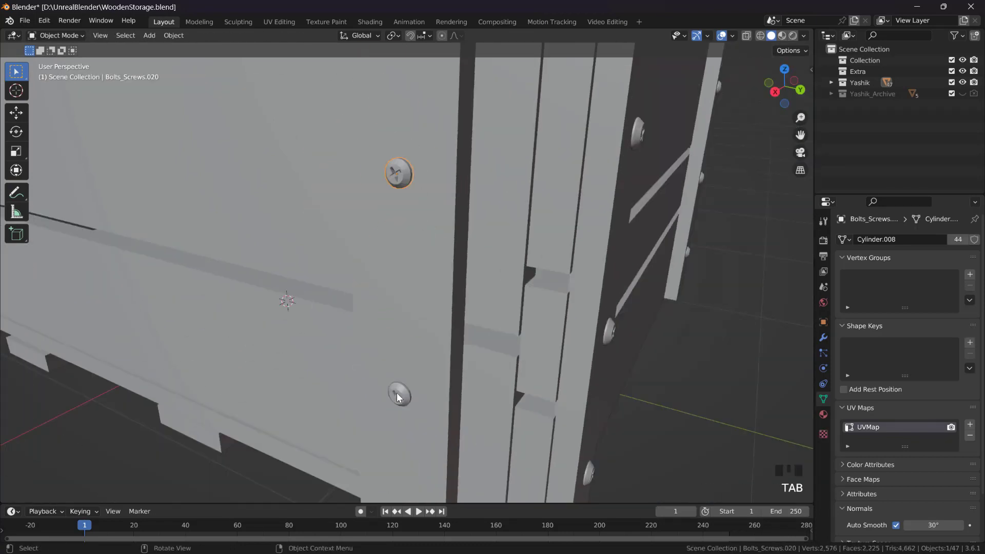
{"action": "key", "text": "KP_Decimal"}
{"action": "key", "text": "Tab"}
{"action": "scroll", "coordinate": [390, 361], "scroll_direction": "down", "scroll_amount": 16}
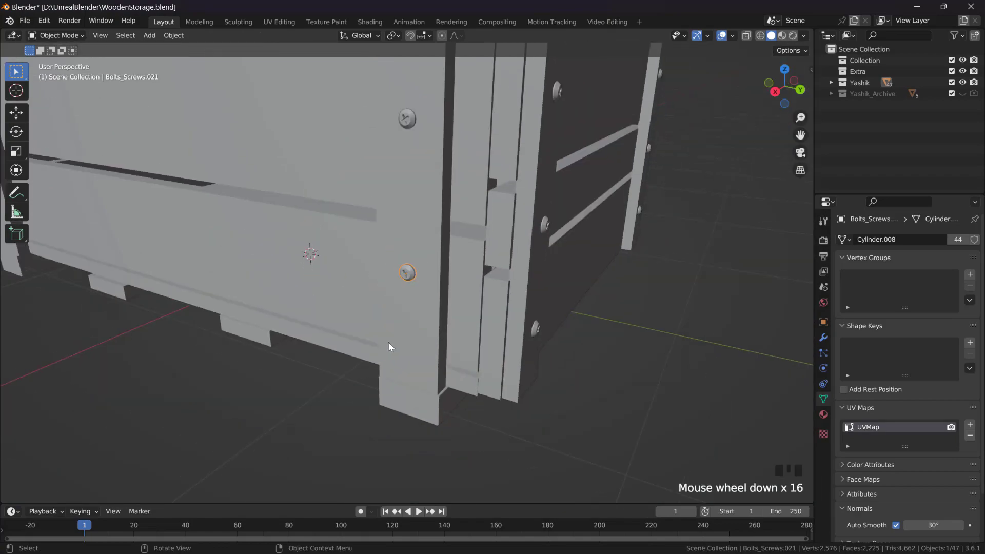
{"action": "key", "text": "ctrl+s"}
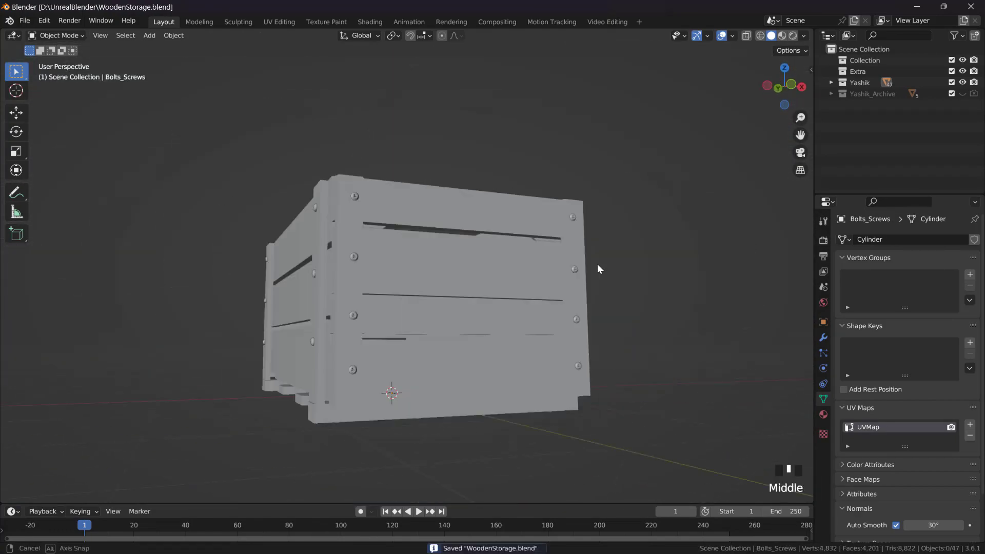